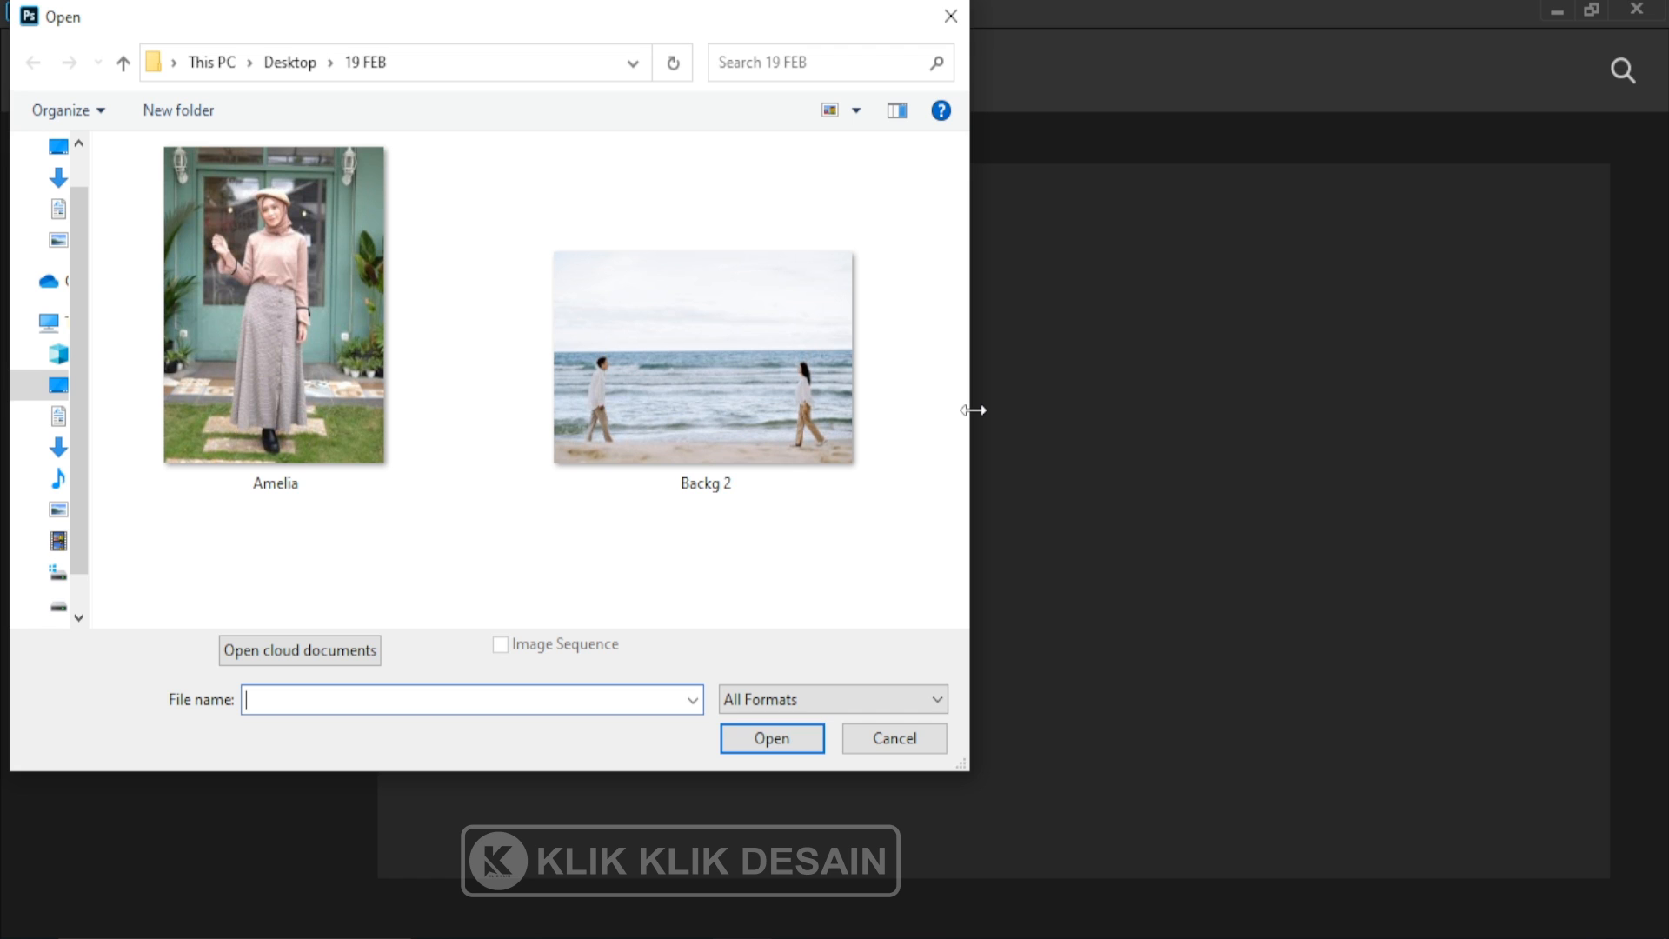
# Open the Amelia photo from the 19 FEB folder.
pyautogui.click(292, 372)
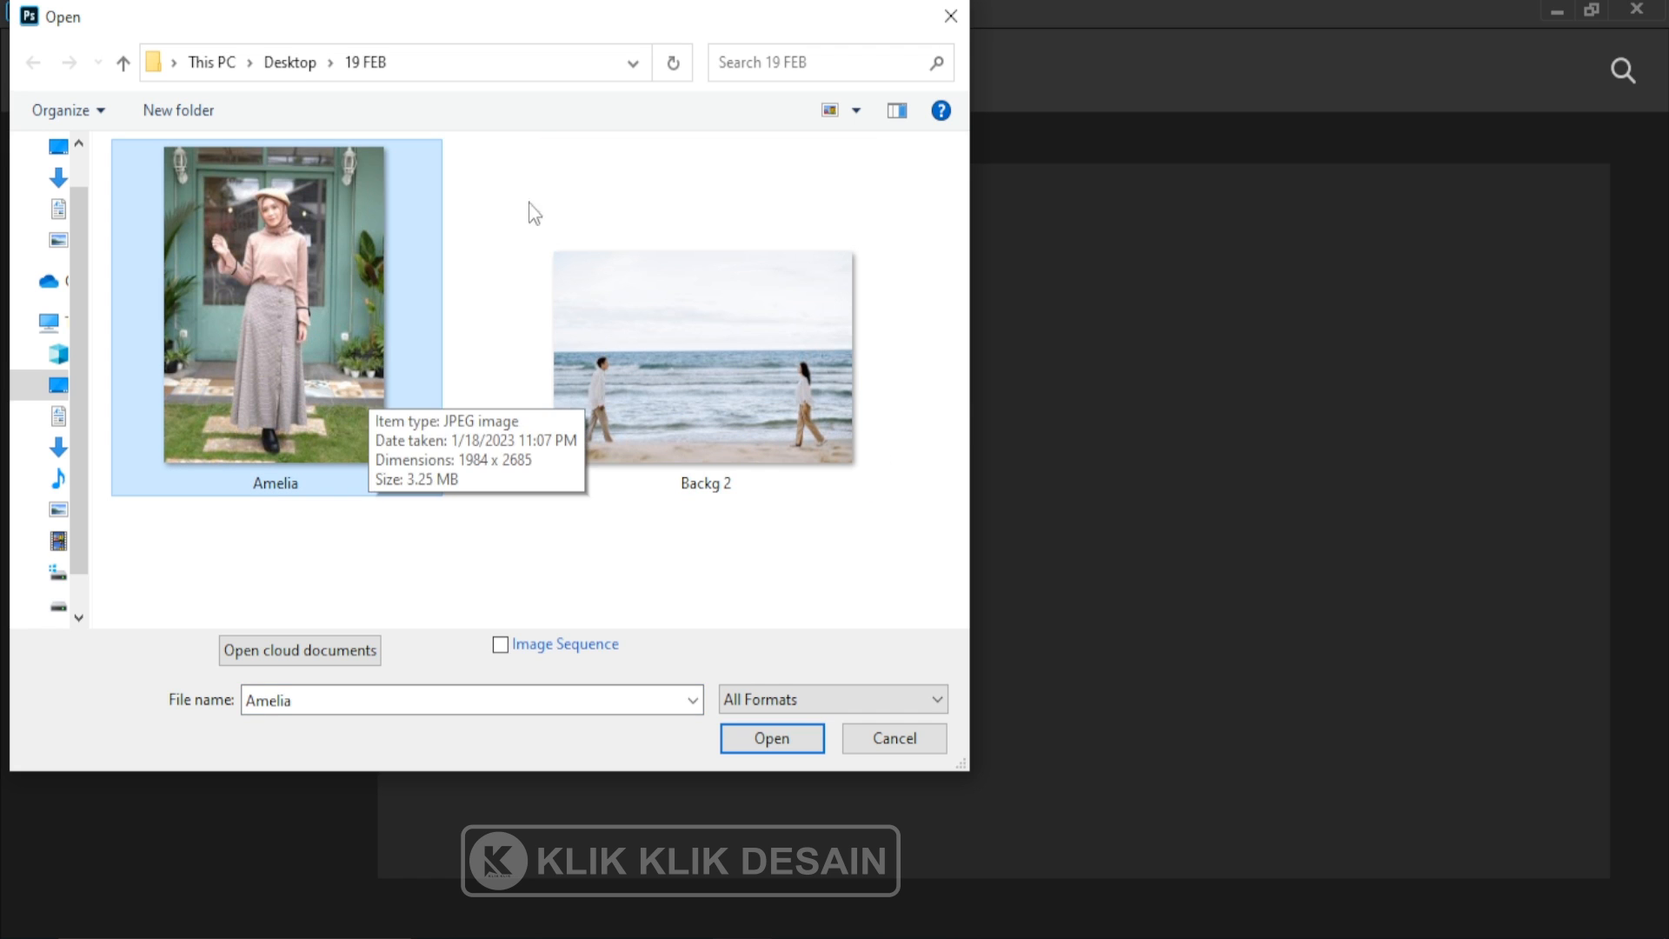
pyautogui.moveTo(551, 33); pyautogui.dragTo(875, 87)
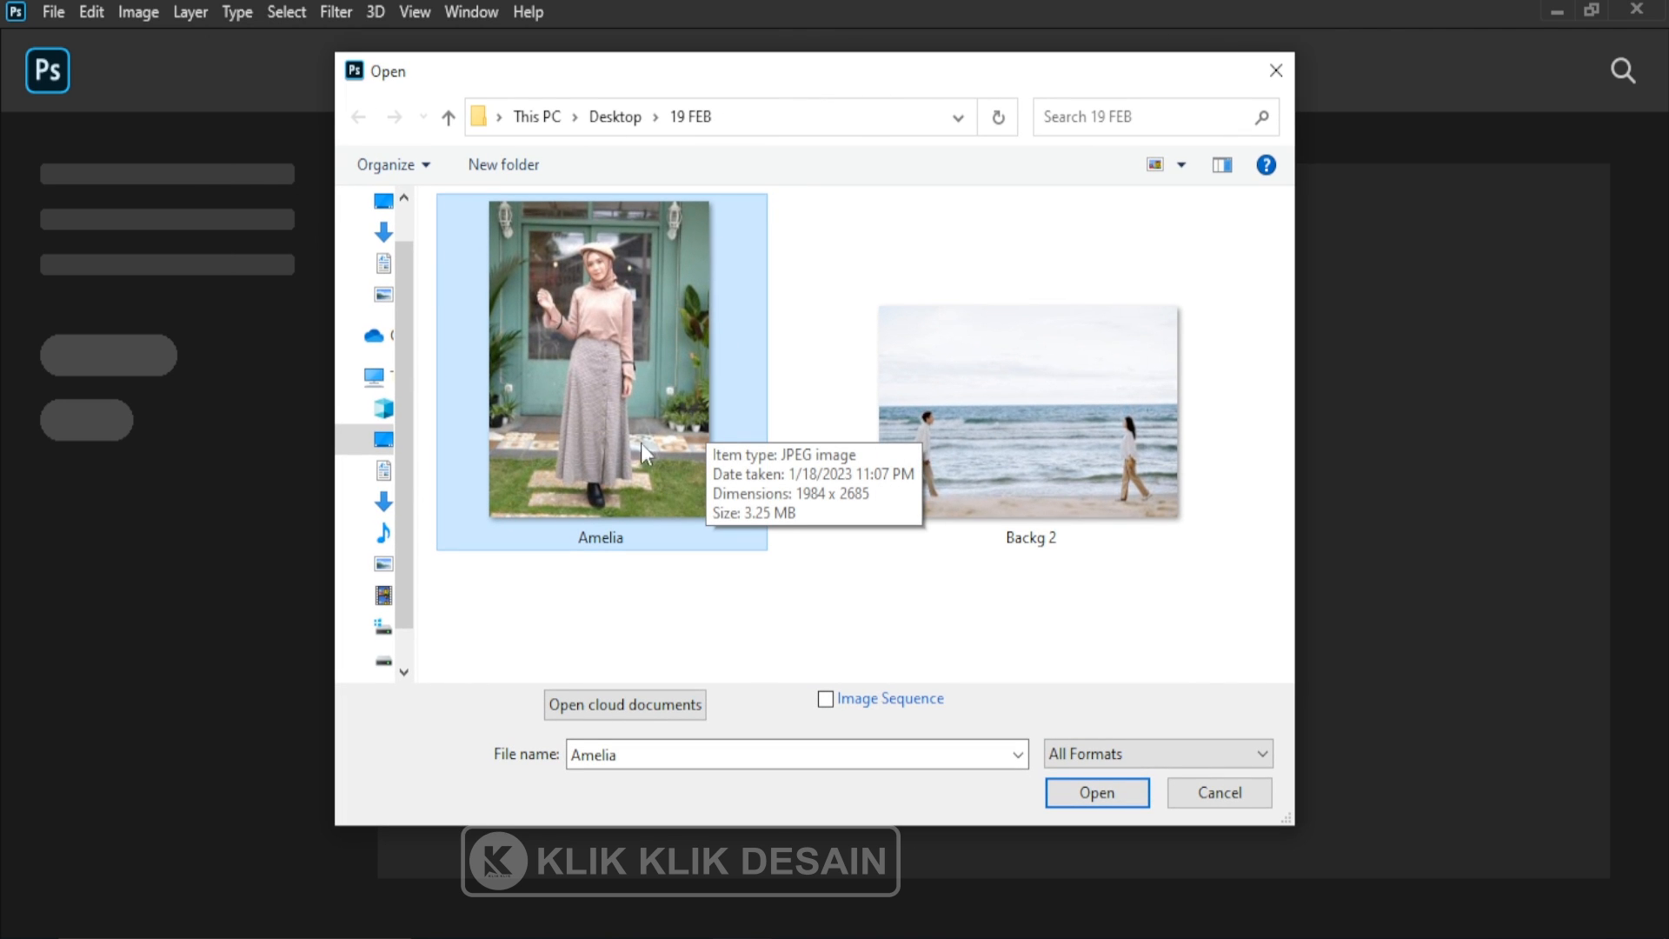
pyautogui.doubleClick(638, 399)
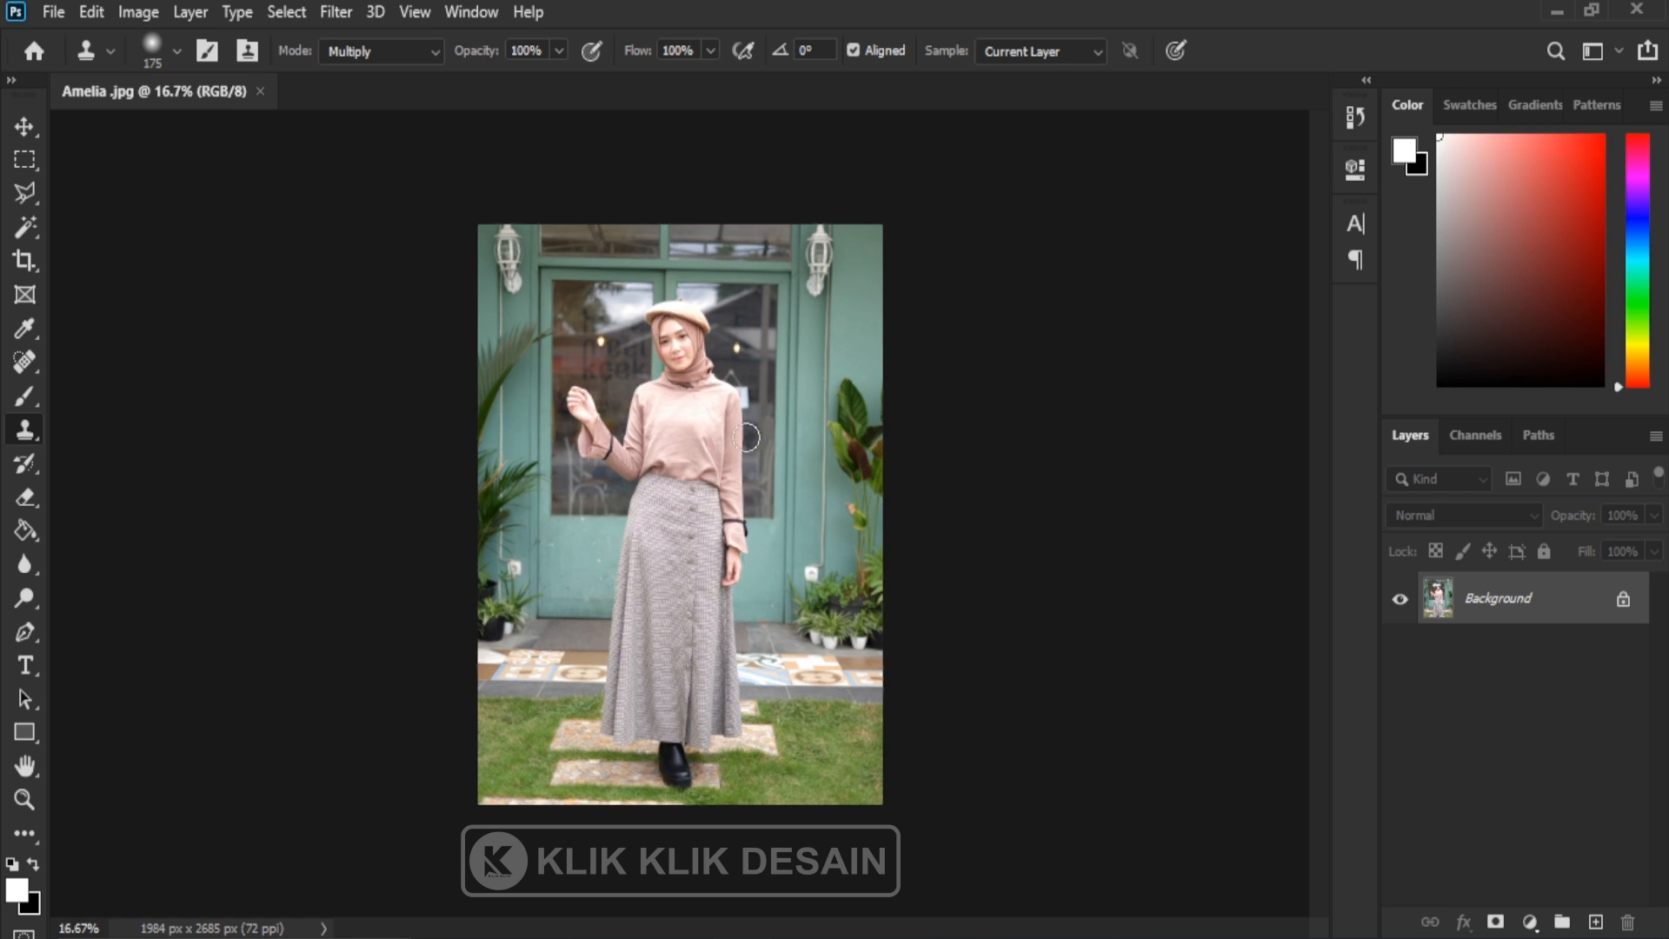
# Try to open the Amelia photo a second time from the 19 FEB folder.
pyautogui.click(54, 12)
pyautogui.click(75, 60)
pyautogui.click(593, 406)
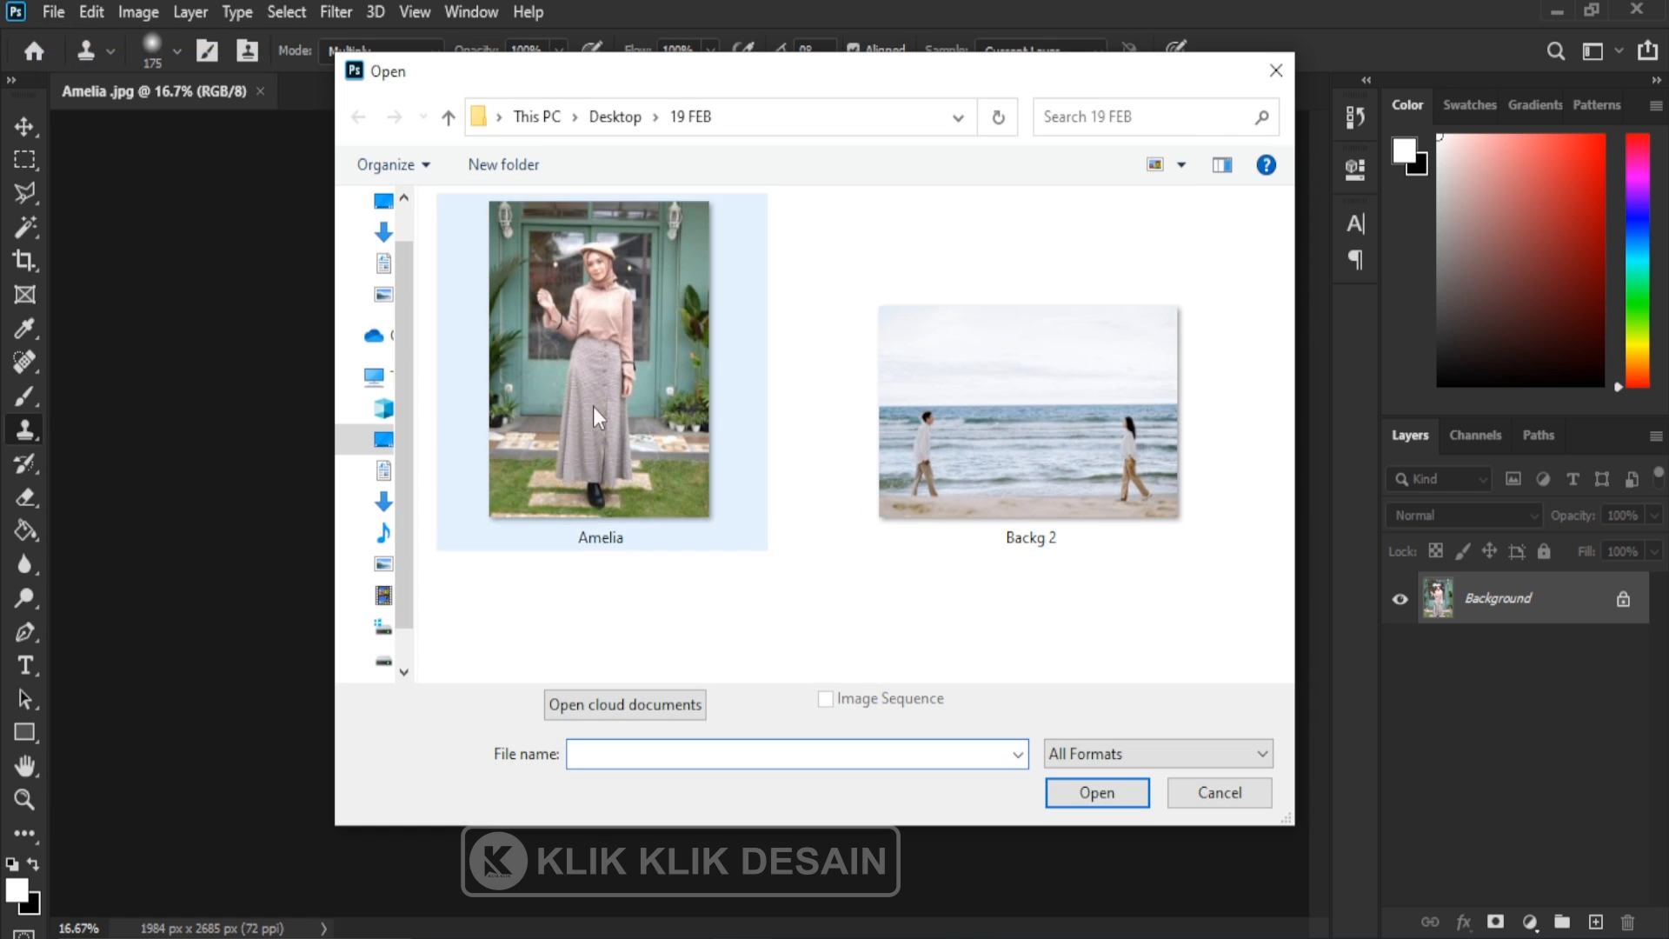
pyautogui.doubleClick(656, 400)
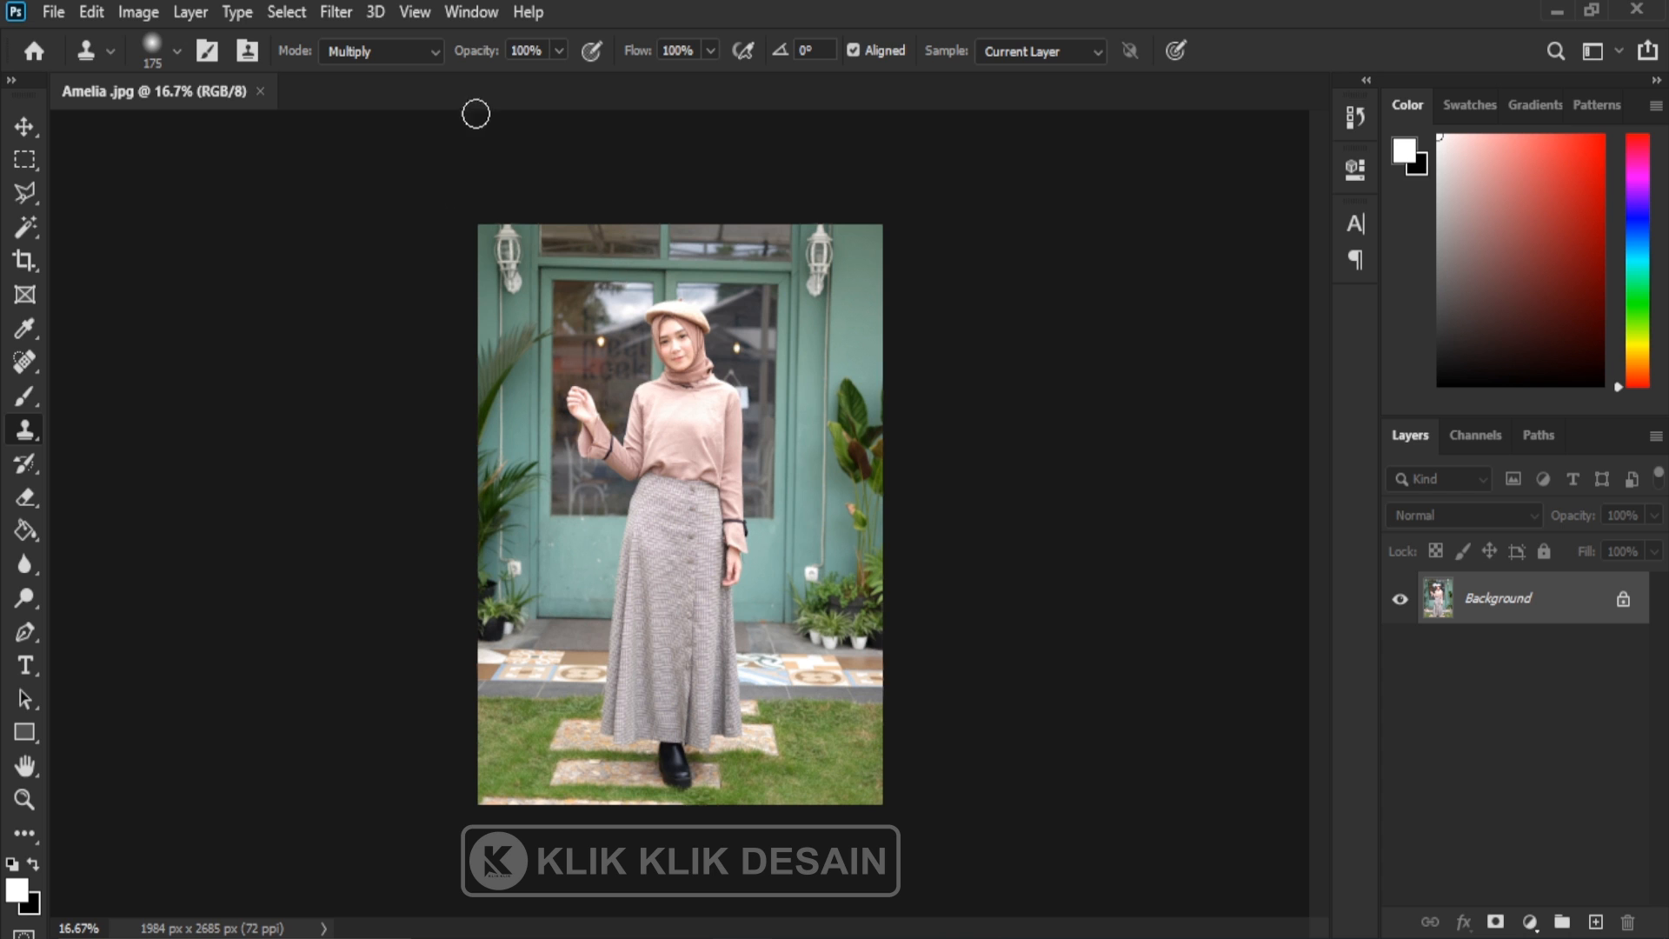
# Create a new window for Amelia .jpg and check both document windows in turn.
pyautogui.click(472, 12)
pyautogui.moveTo(567, 44)
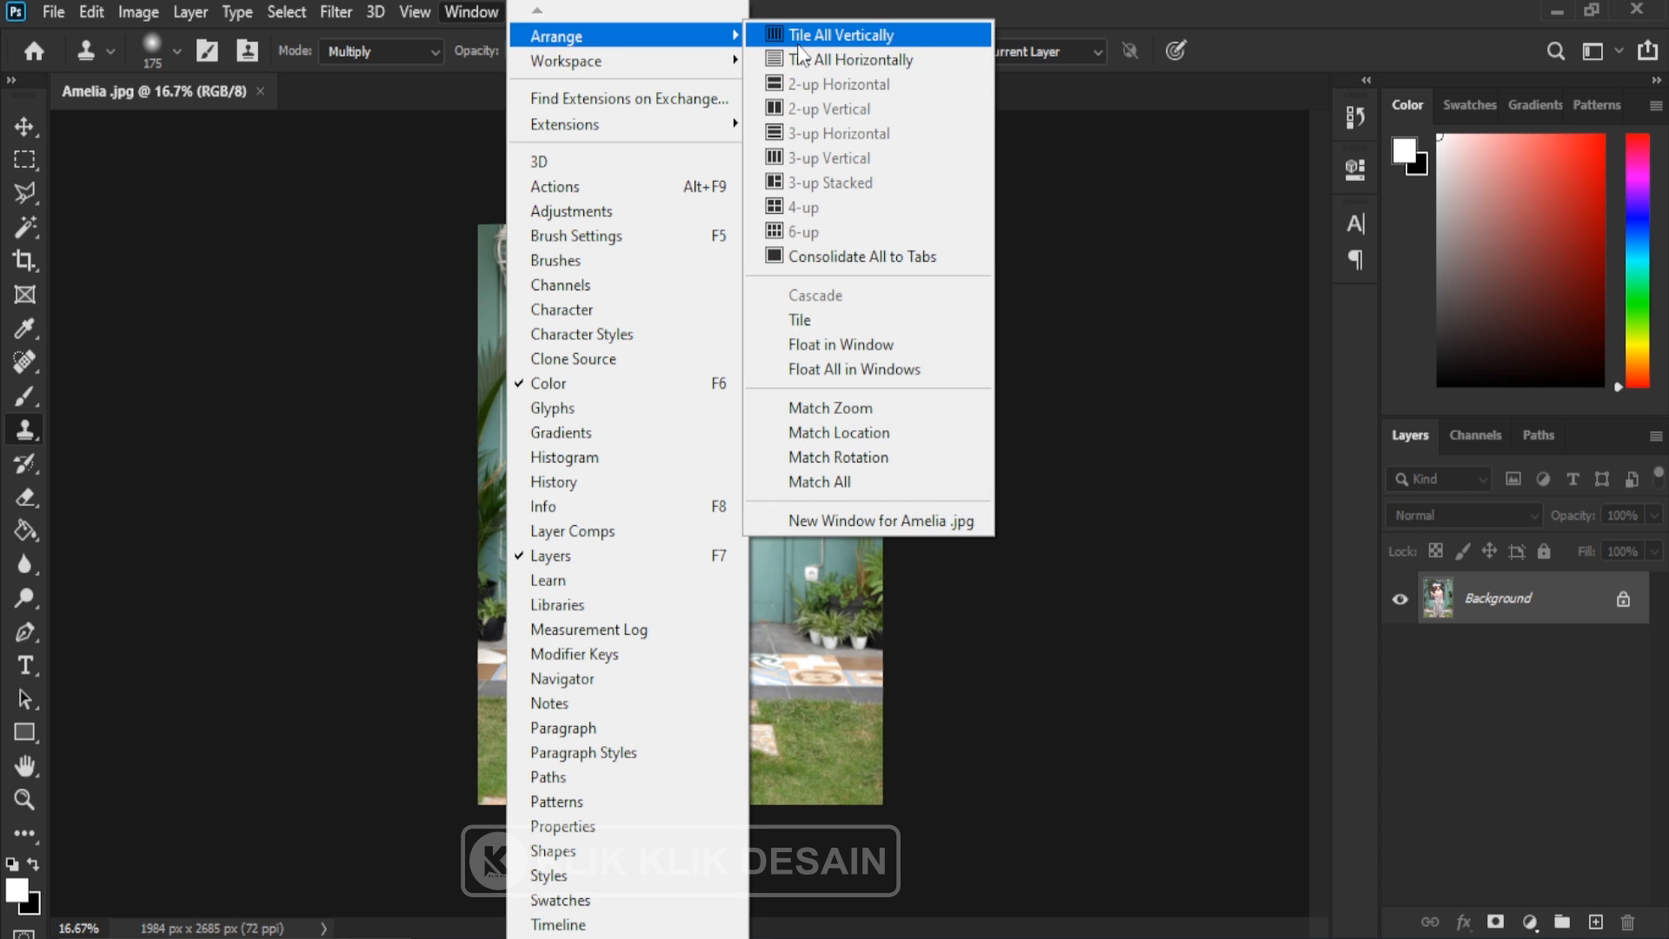
pyautogui.click(926, 520)
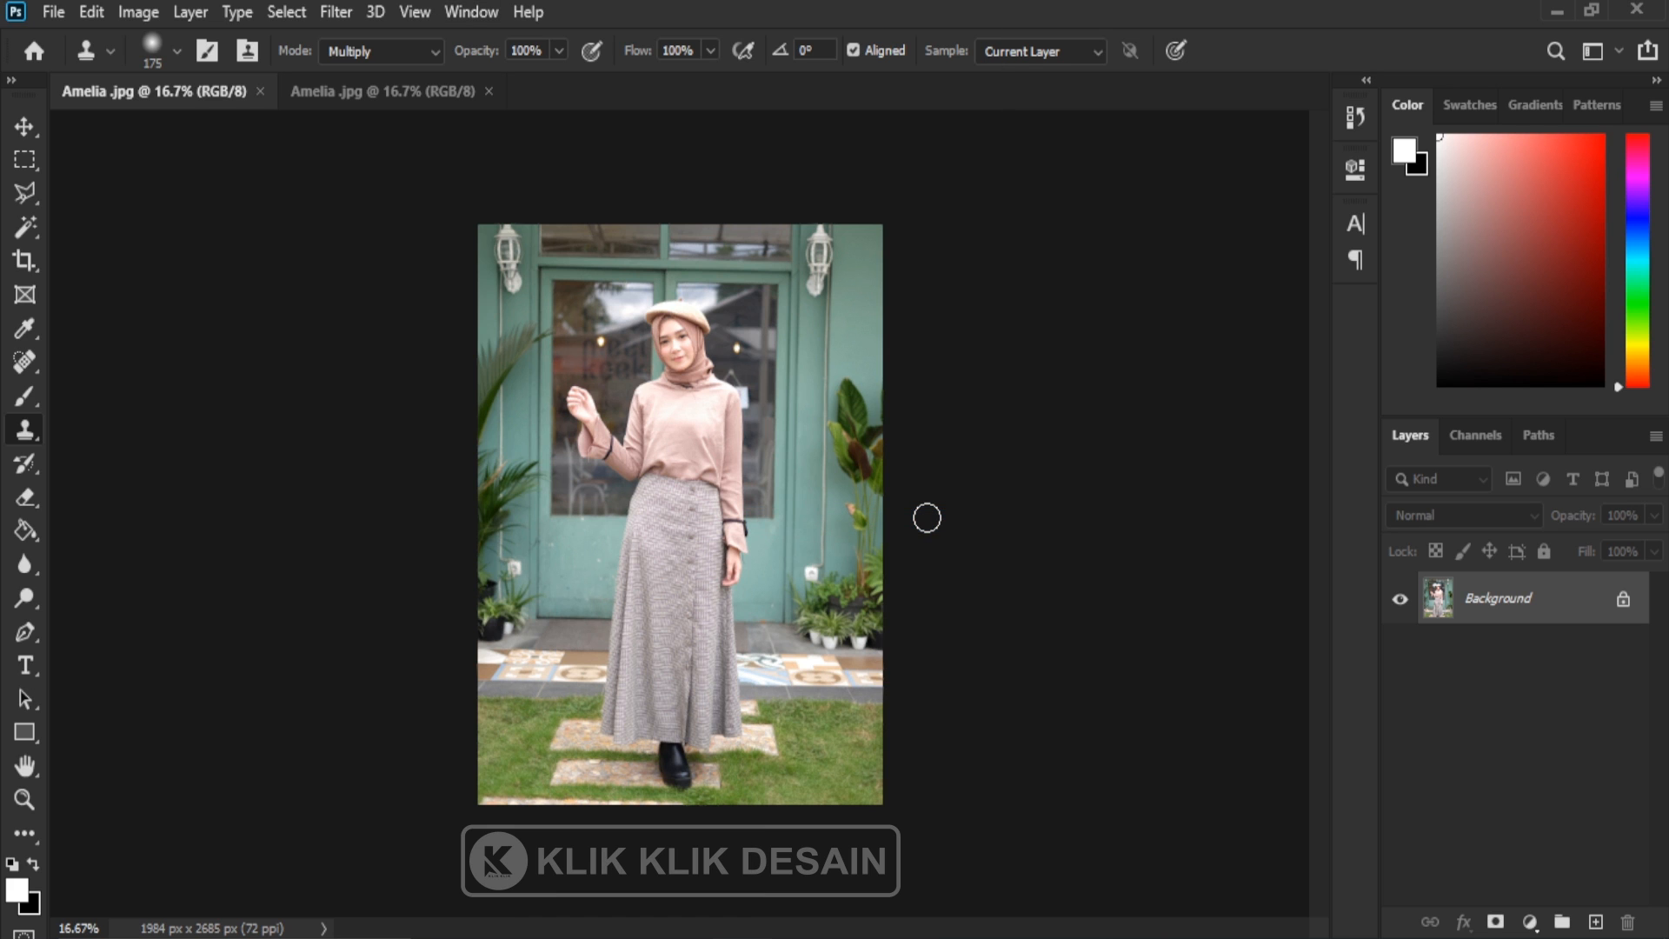
pyautogui.click(335, 93)
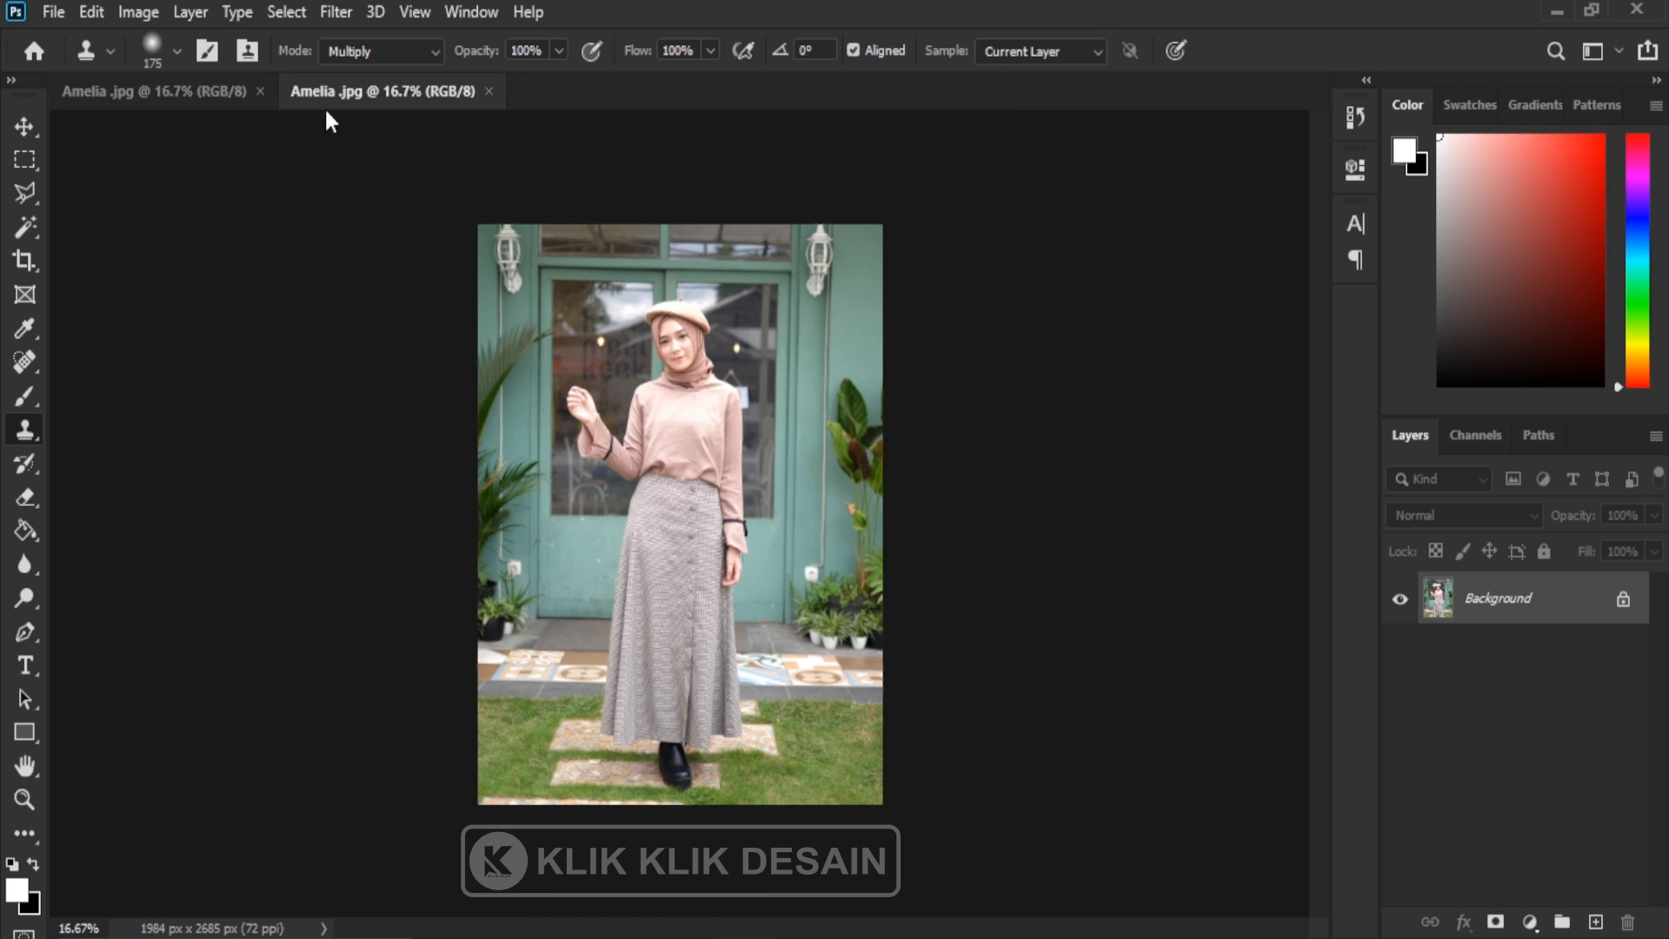
pyautogui.click(192, 92)
# Arrange the two Amelia .jpg windows side by side in the 2-up Vertical layout.
pyautogui.click(467, 12)
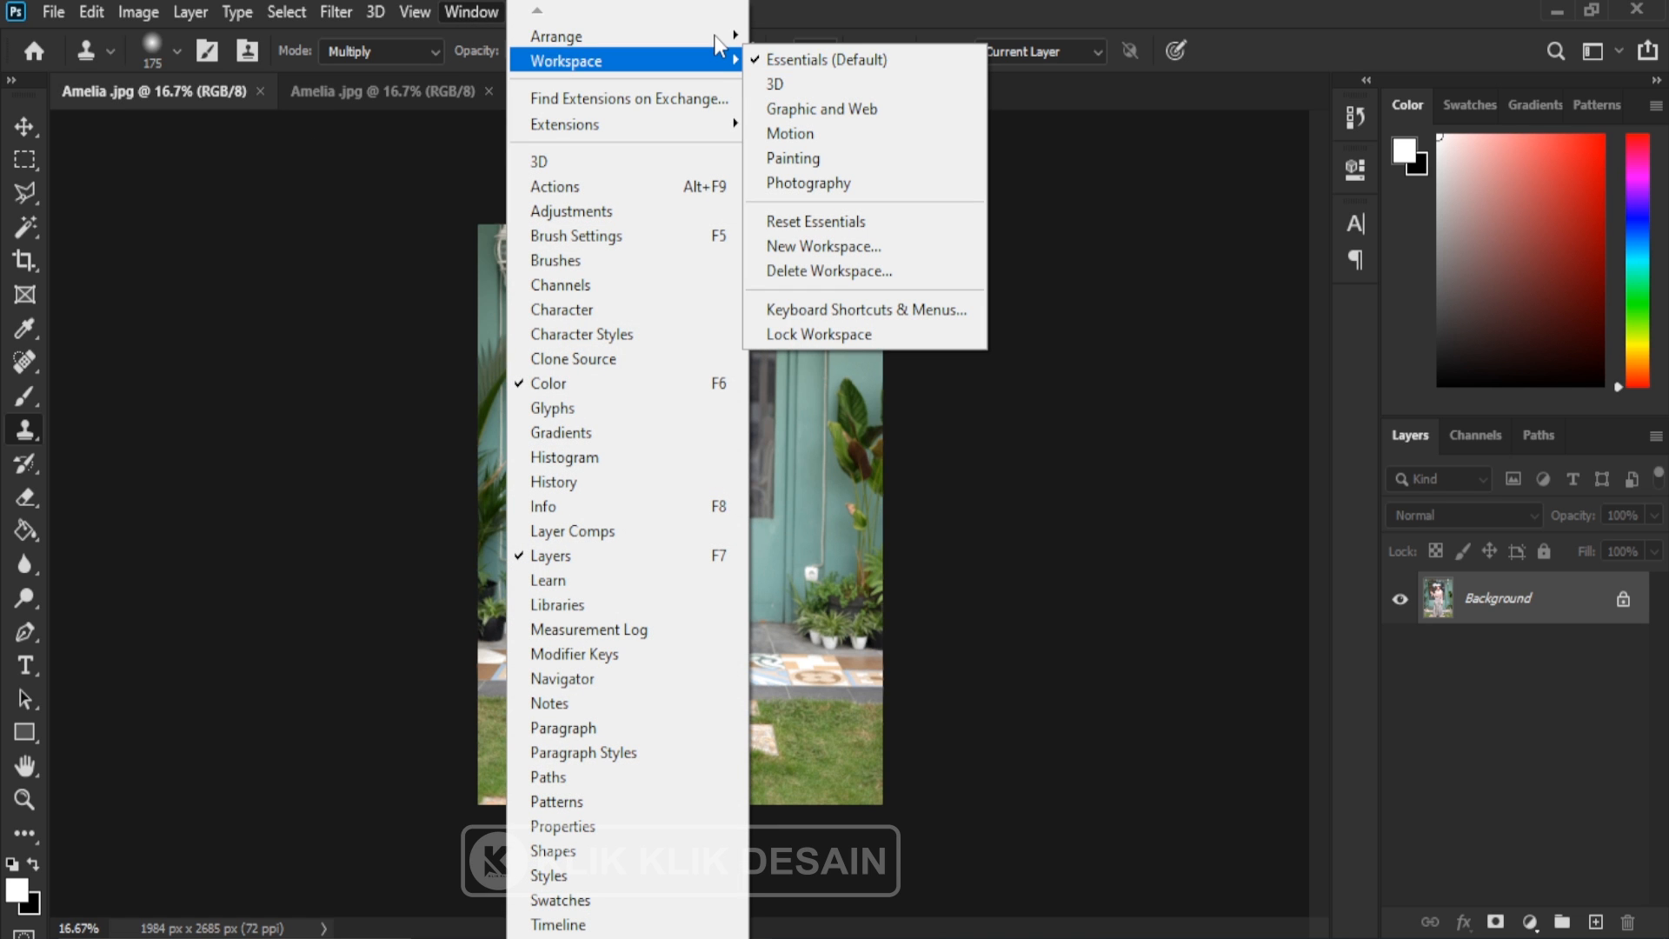
pyautogui.moveTo(720, 37)
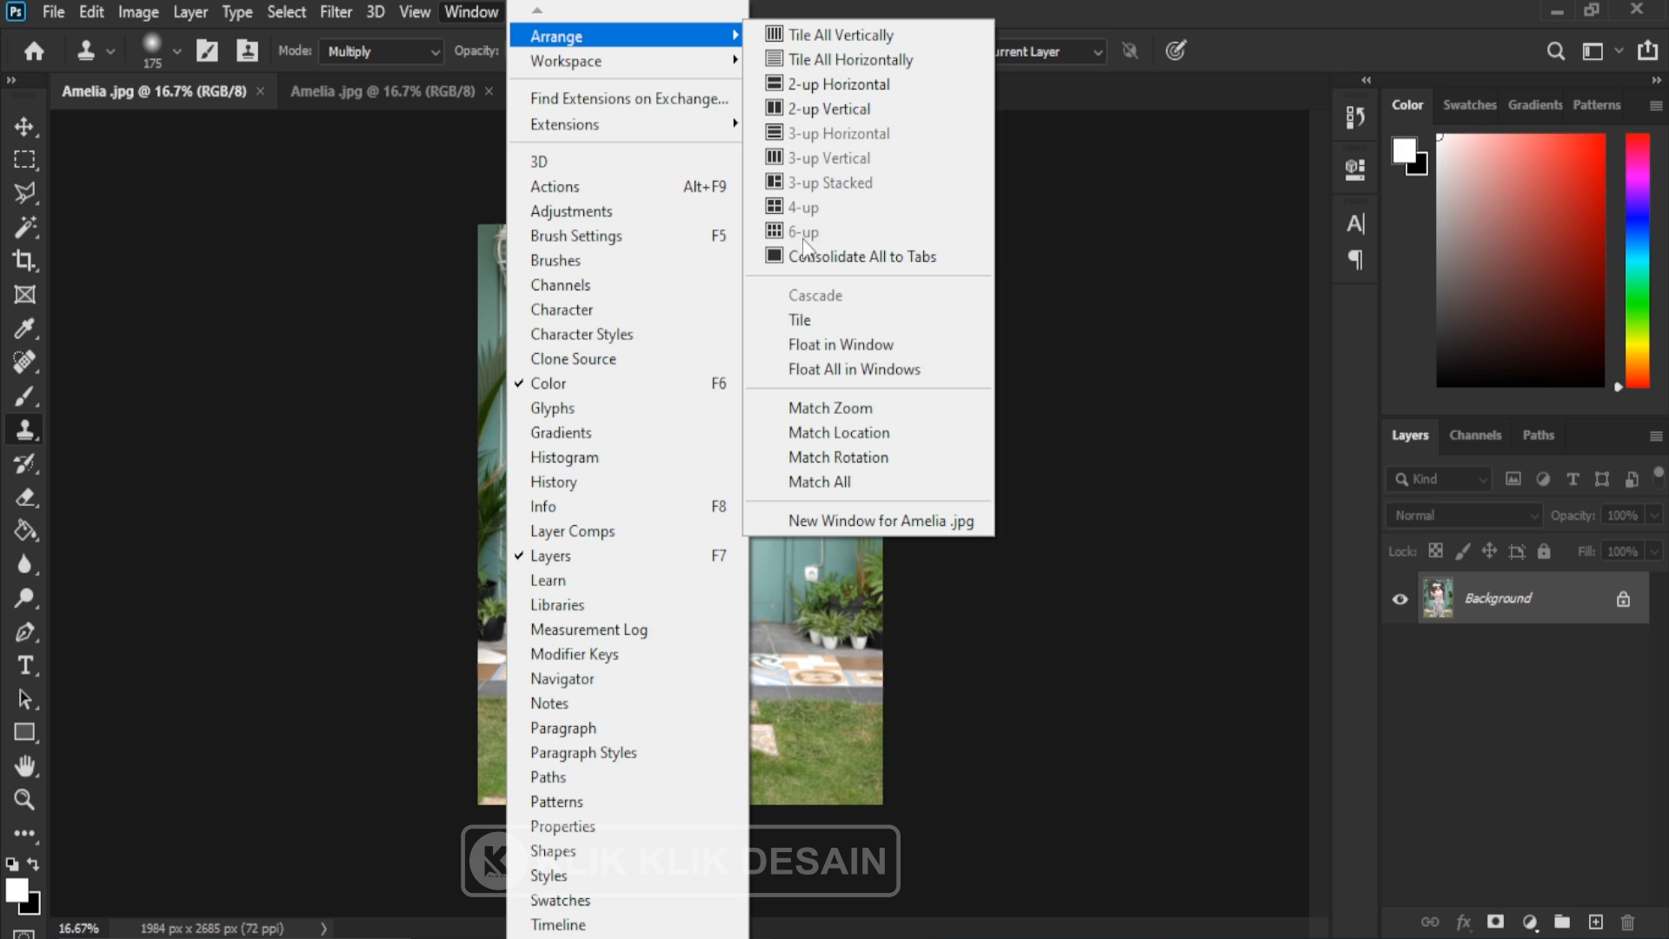
pyautogui.click(840, 110)
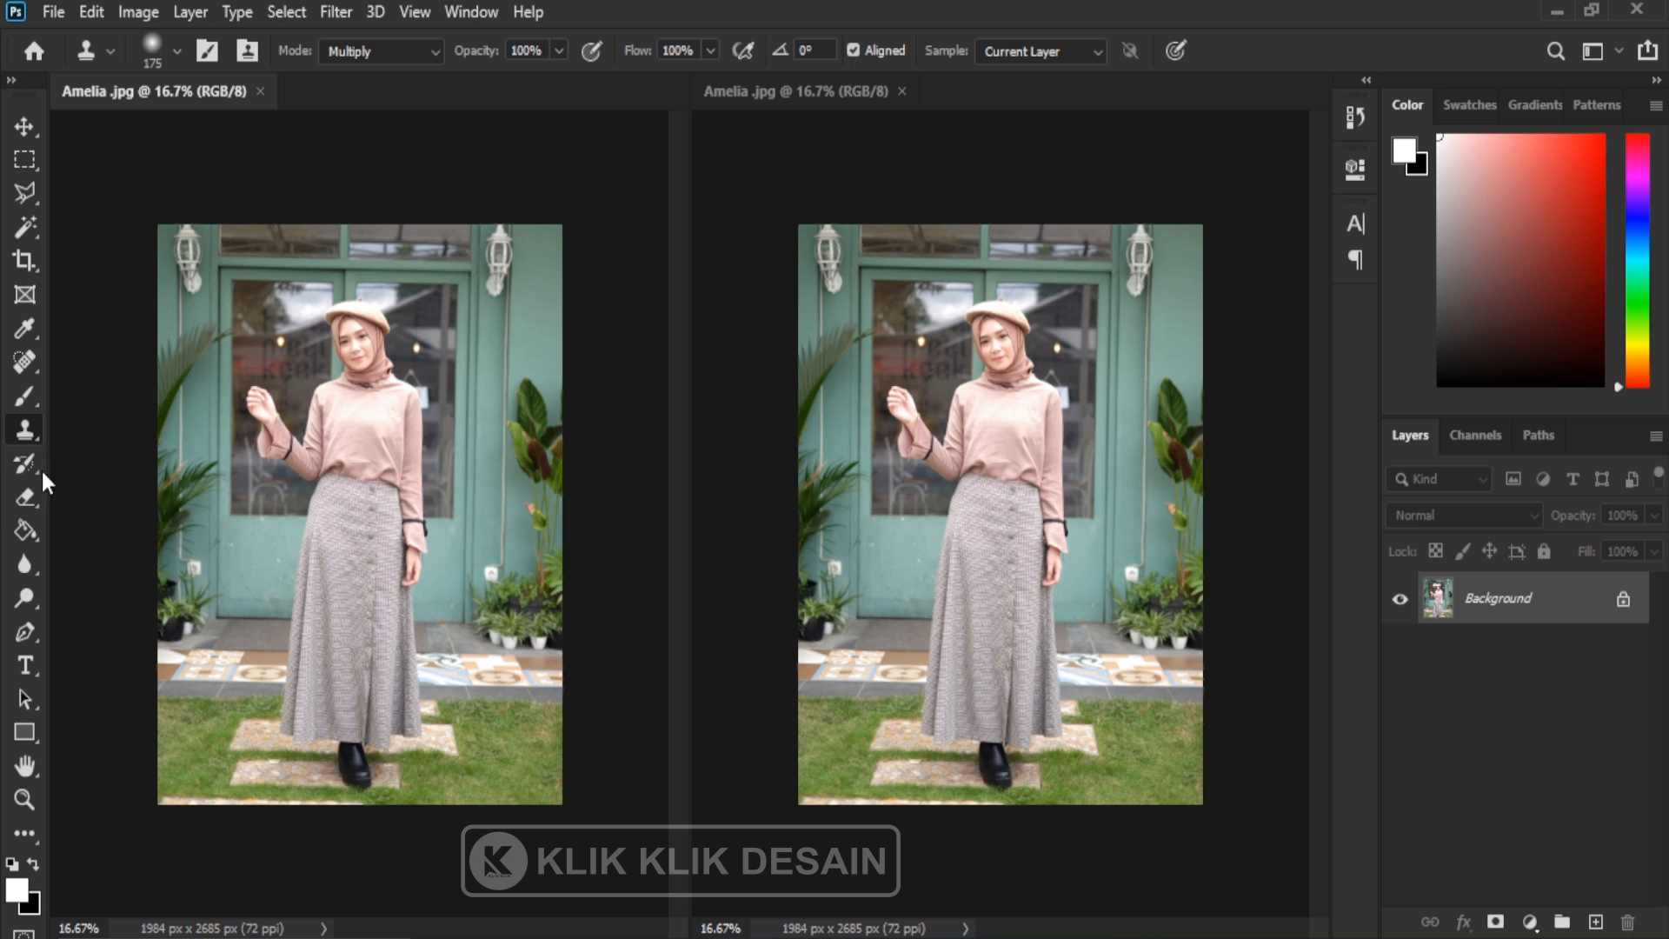
# Clone grass onto the tiled floor on both sides of the skirt with the Clone Stamp tool at brush size 400.
pyautogui.moveTo(18, 411); pyautogui.dragTo(16, 405)
pyautogui.click(83, 402)
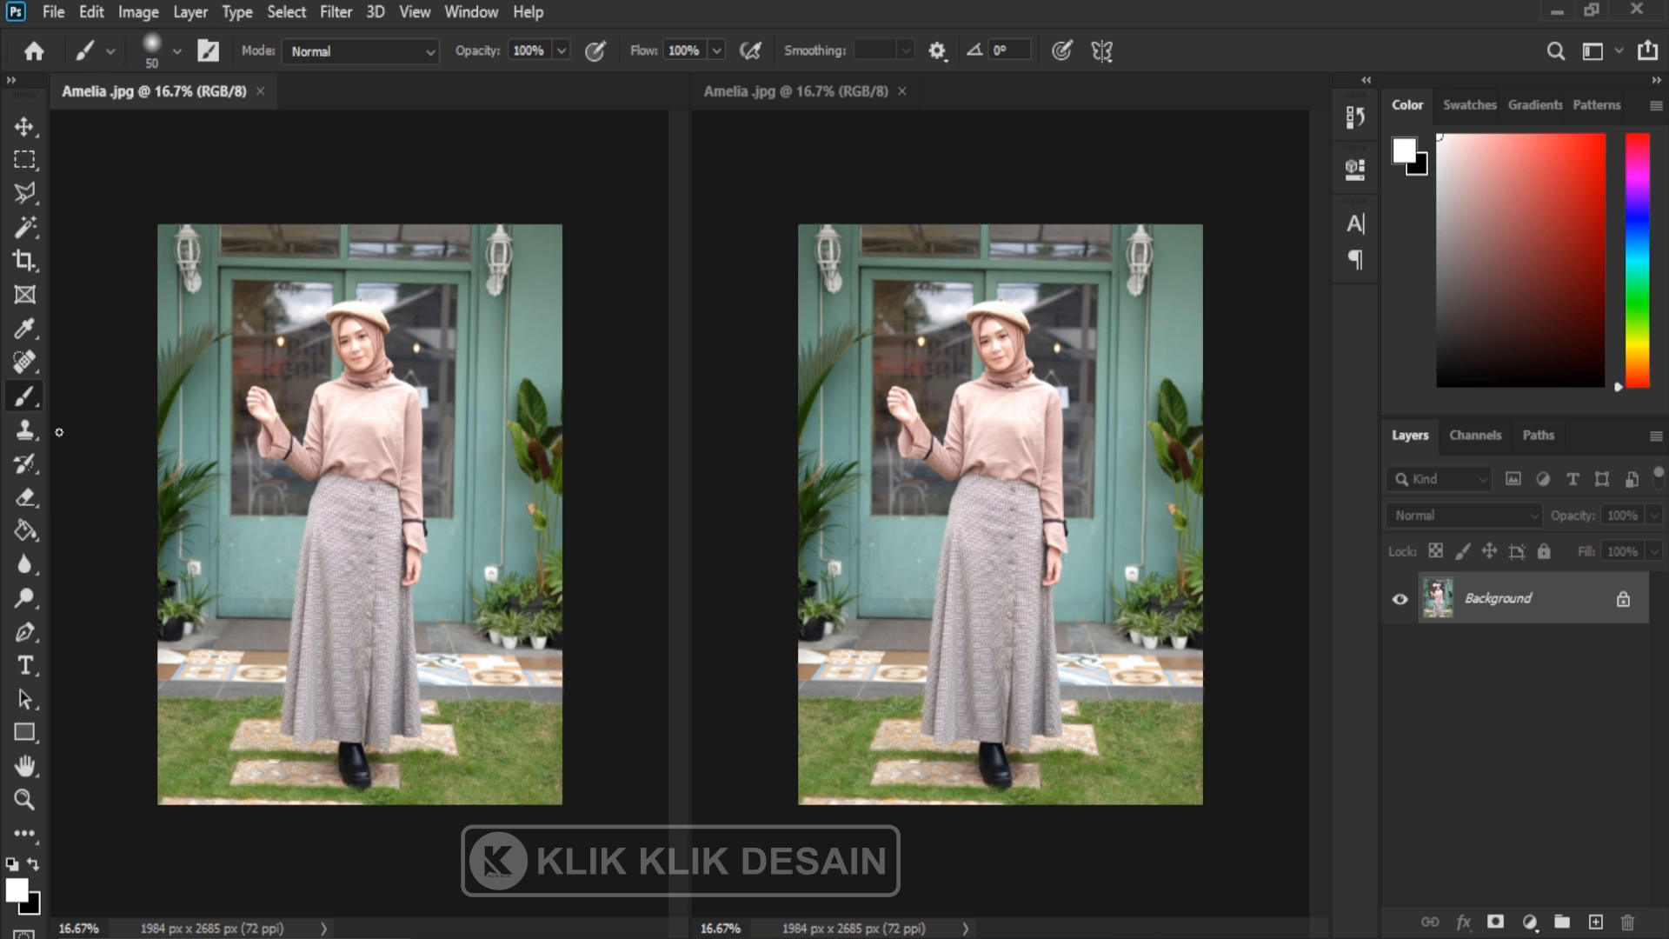
pyautogui.moveTo(24, 436); pyautogui.dragTo(25, 435)
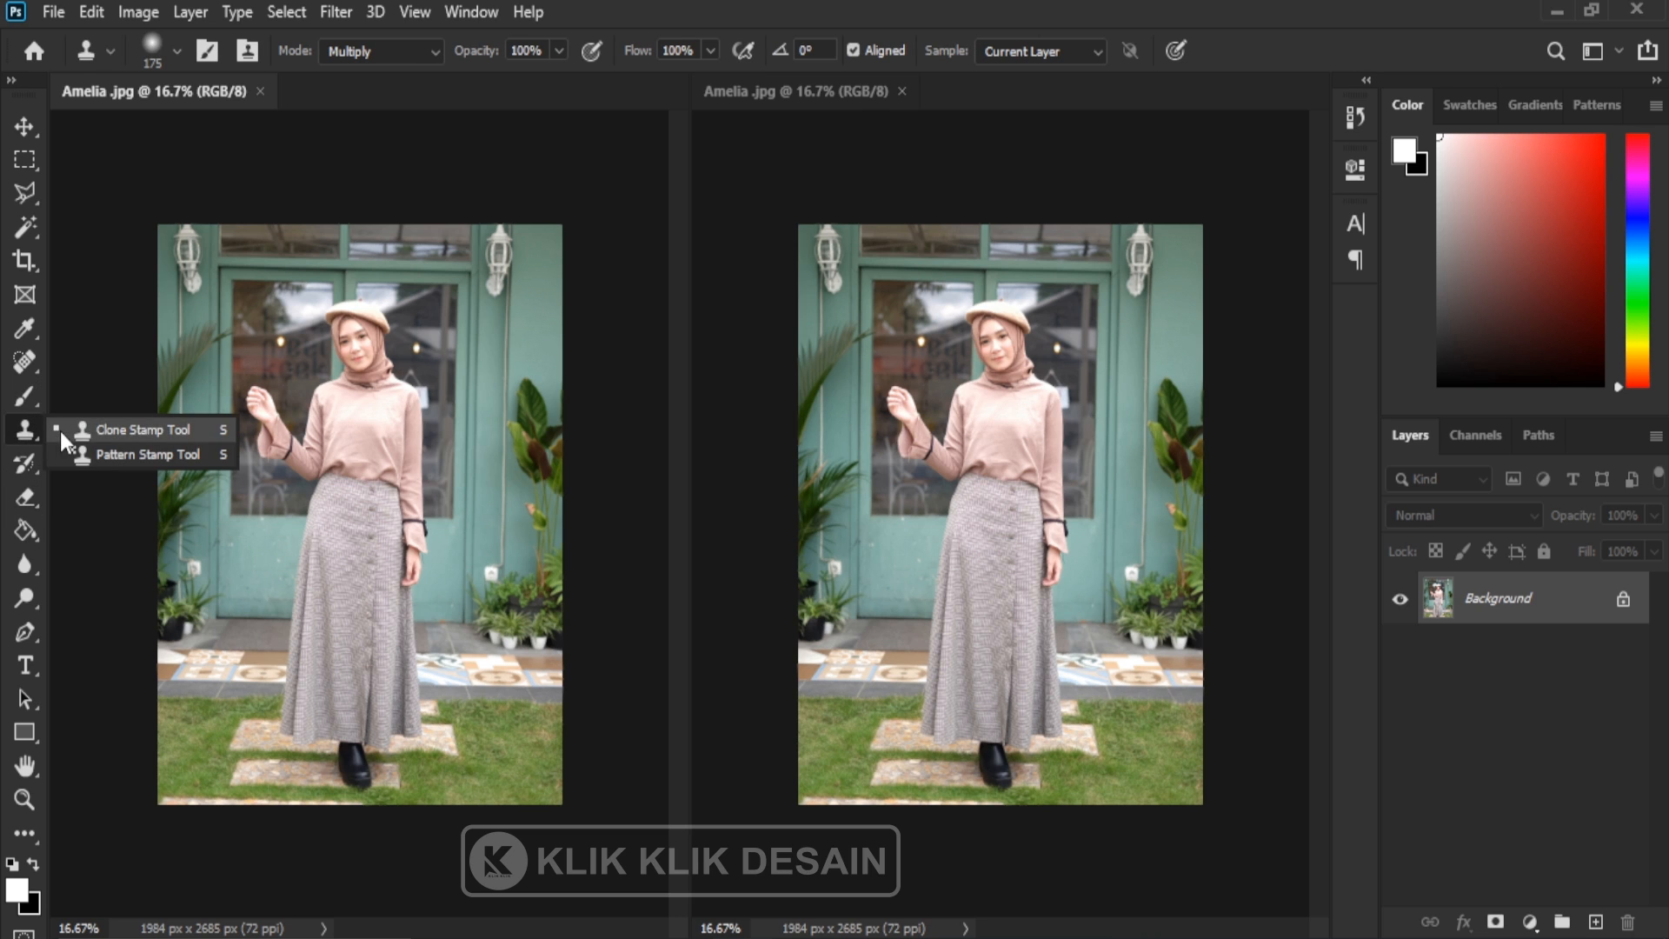
pyautogui.click(59, 432)
pyautogui.press(']')
pyautogui.press(']')
pyautogui.press(']')
pyautogui.press(']')
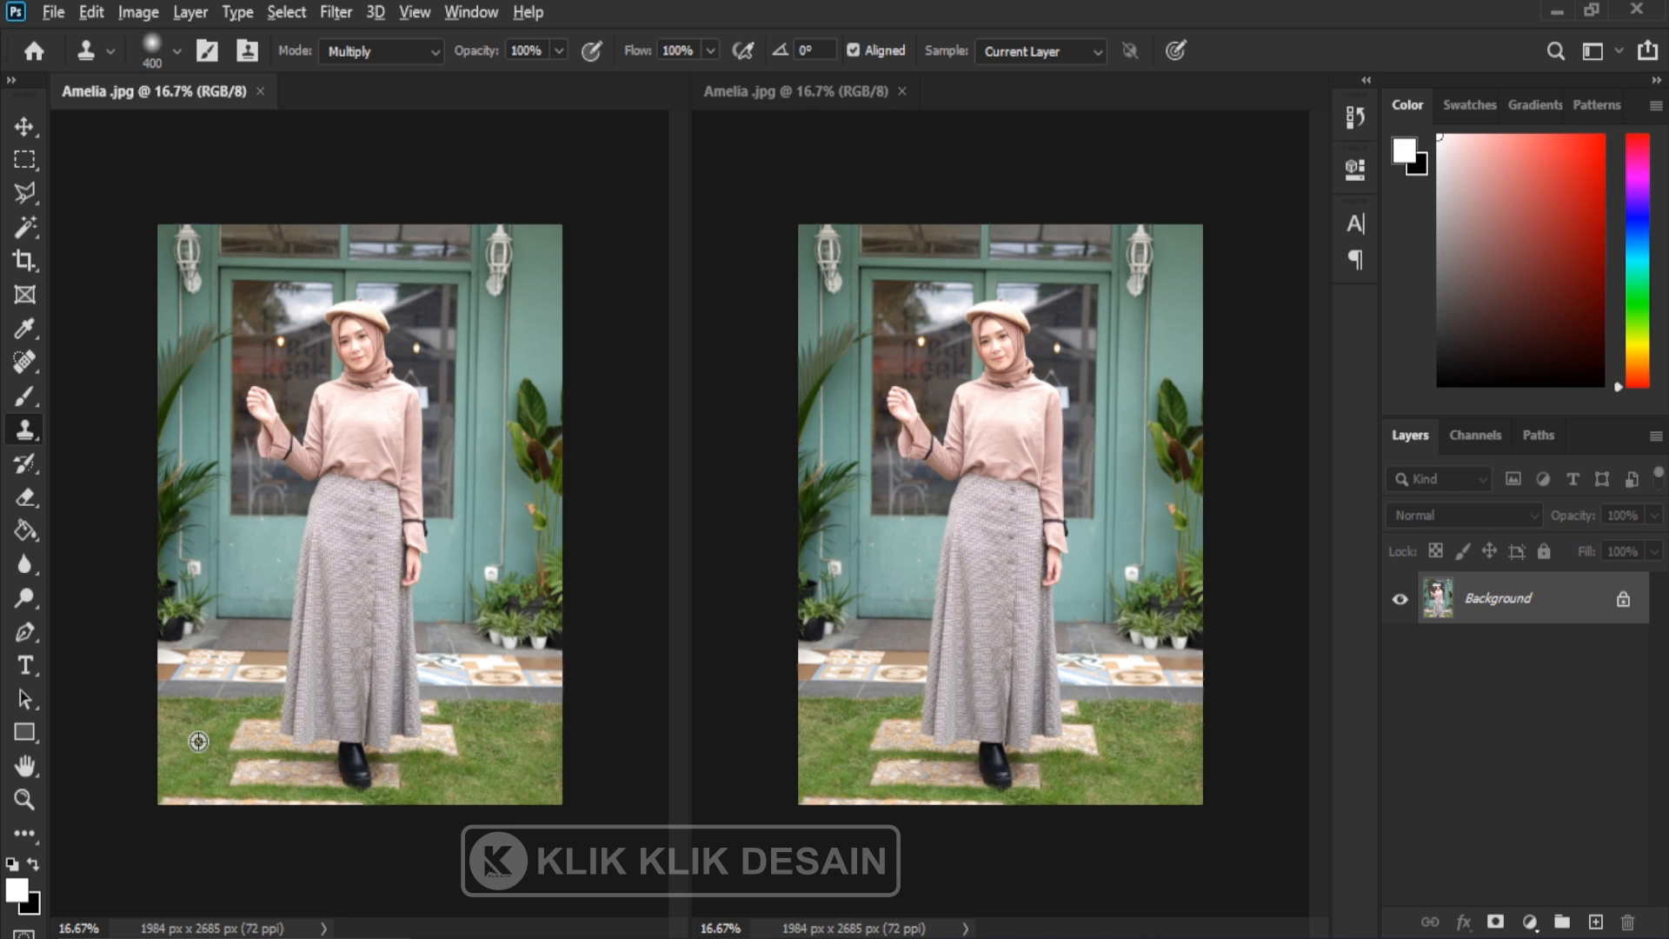
pyautogui.keyDown('alt'); pyautogui.click(198, 741); pyautogui.keyUp('alt')
pyautogui.moveTo(248, 726)
pyautogui.mouseDown()
pyautogui.moveTo(267, 714)
pyautogui.moveTo(229, 678)
pyautogui.mouseUp()
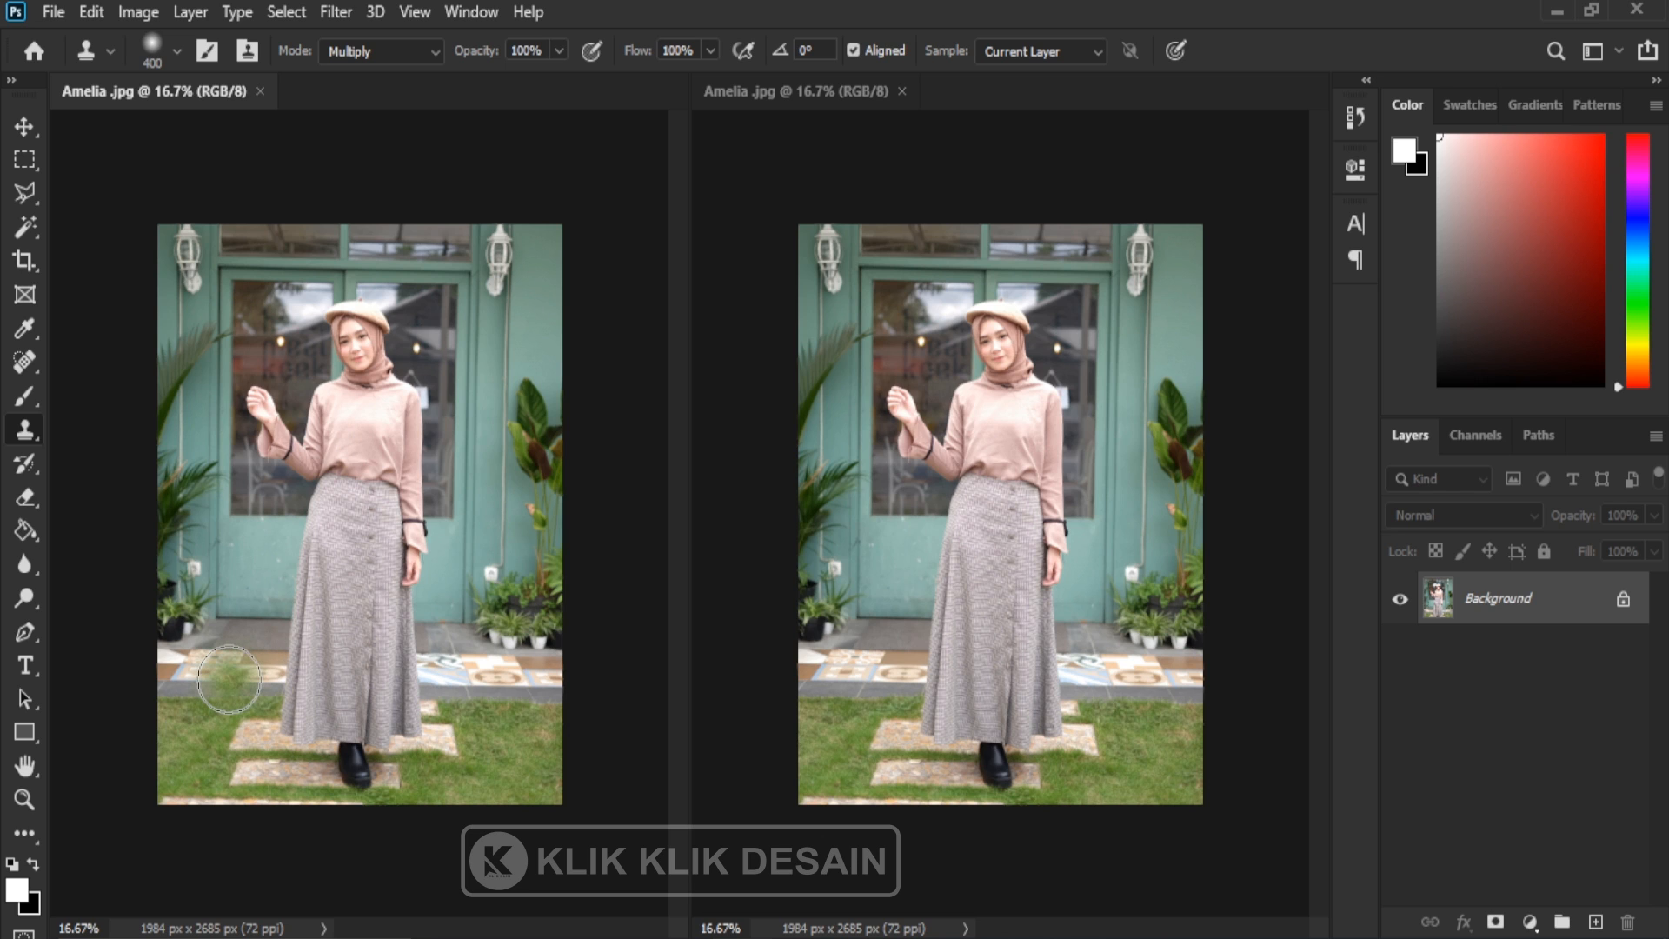
pyautogui.hotkey('ctrl', 'z')
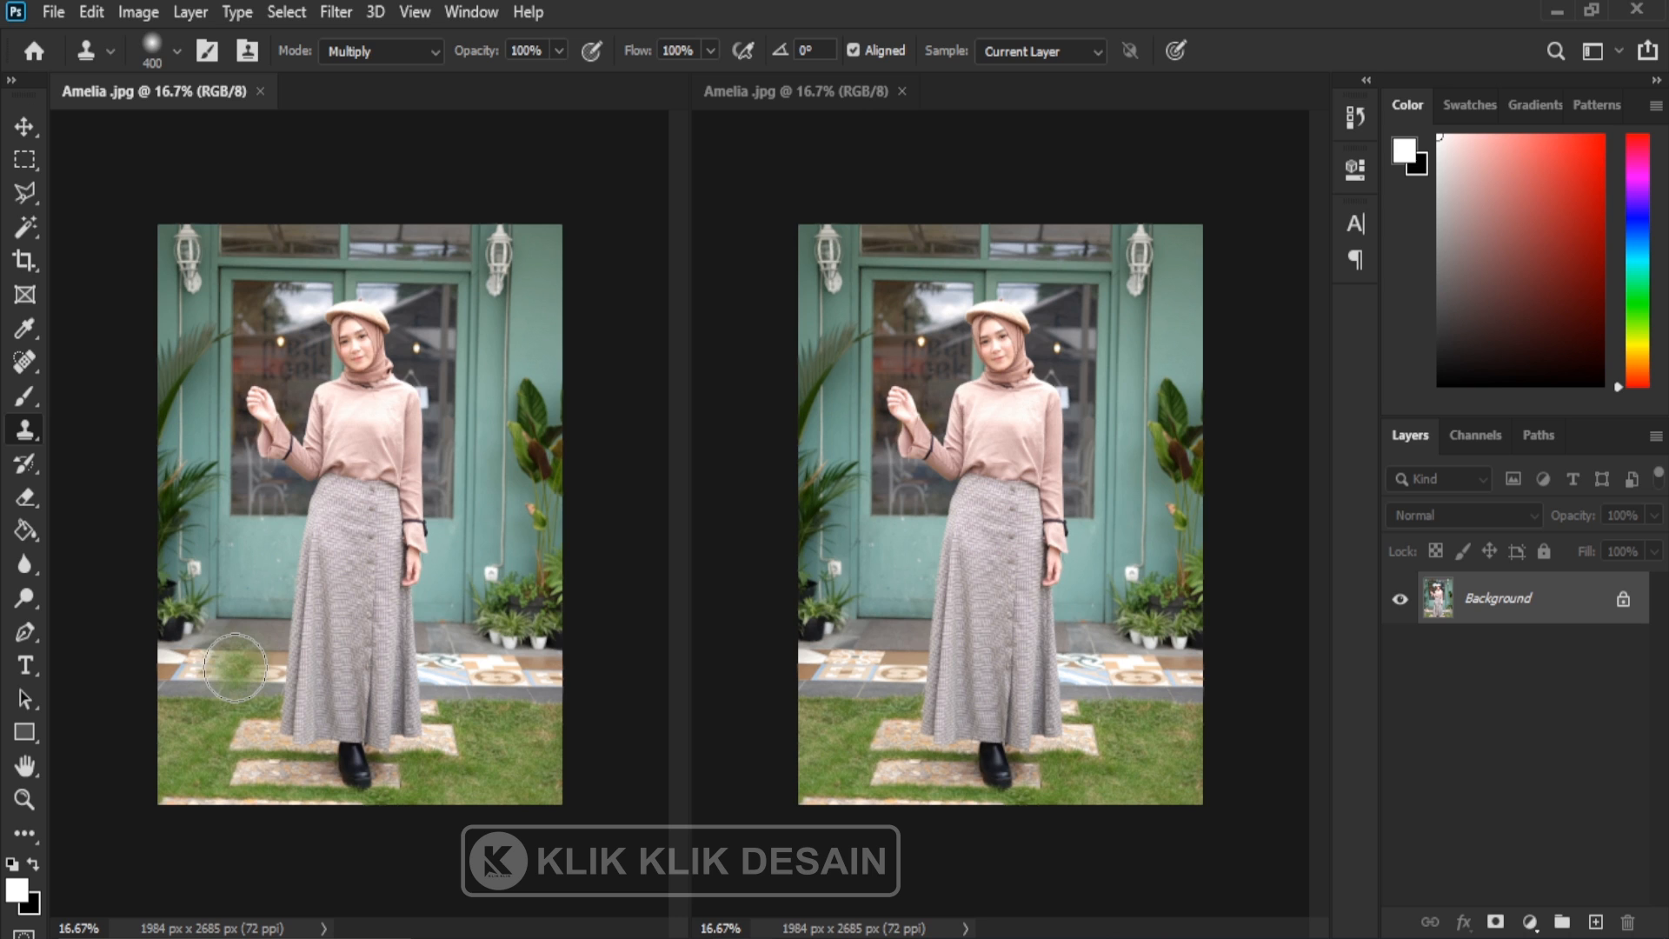
pyautogui.click(225, 671)
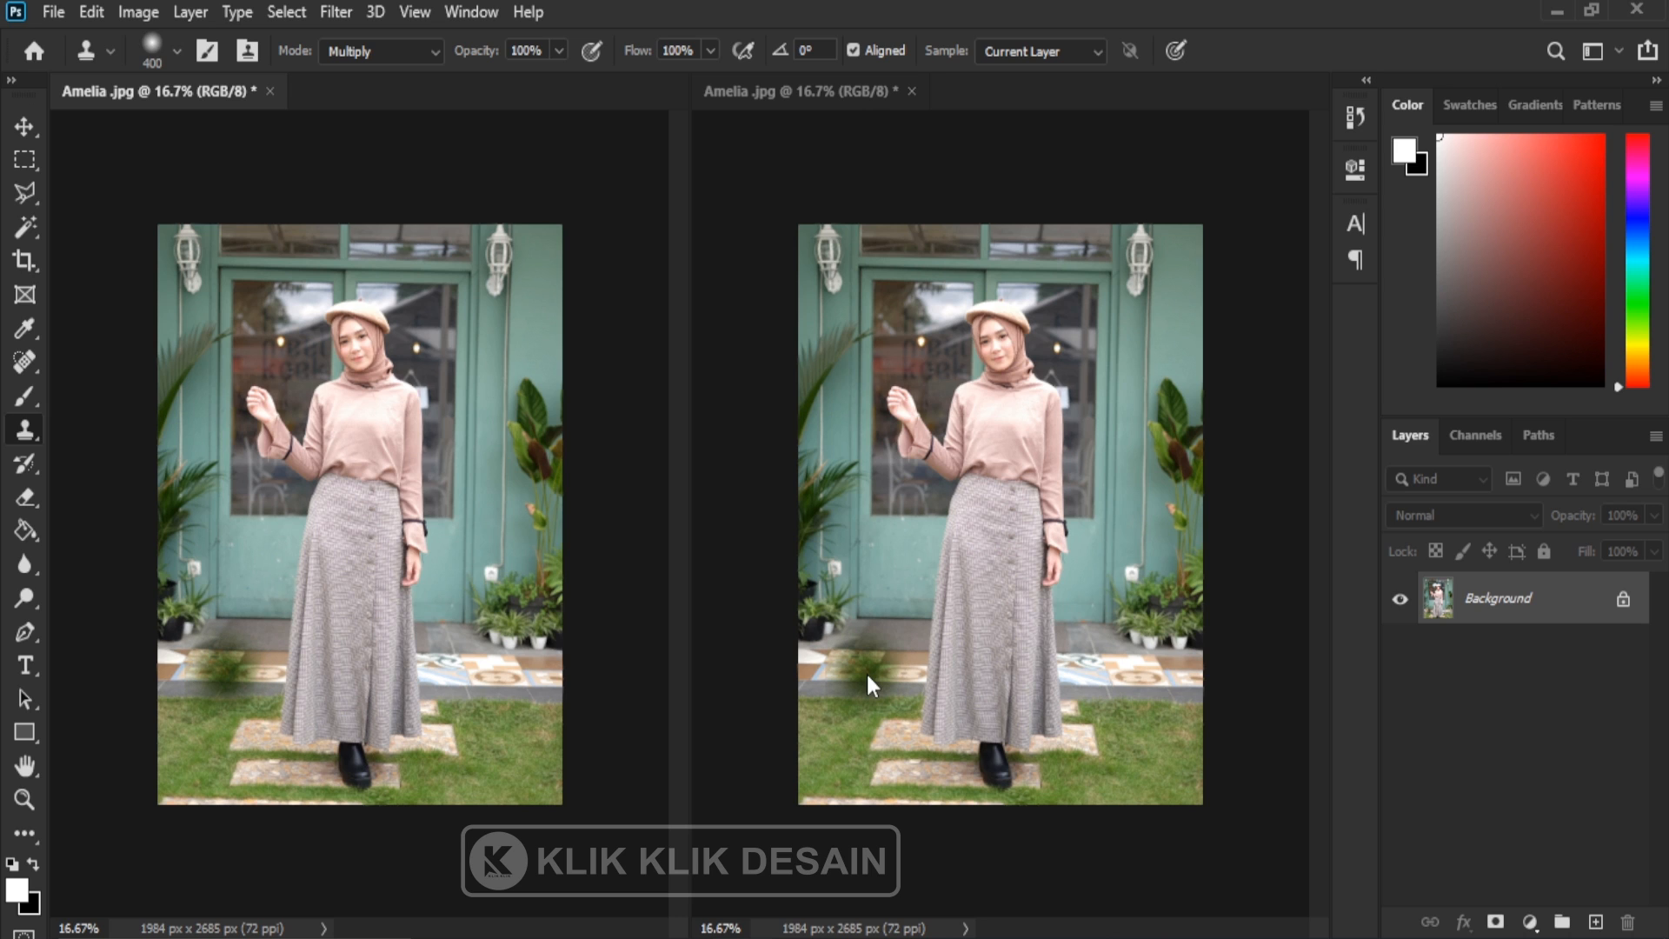
pyautogui.keyDown('alt'); pyautogui.click(510, 753); pyautogui.keyUp('alt')
pyautogui.click(498, 684)
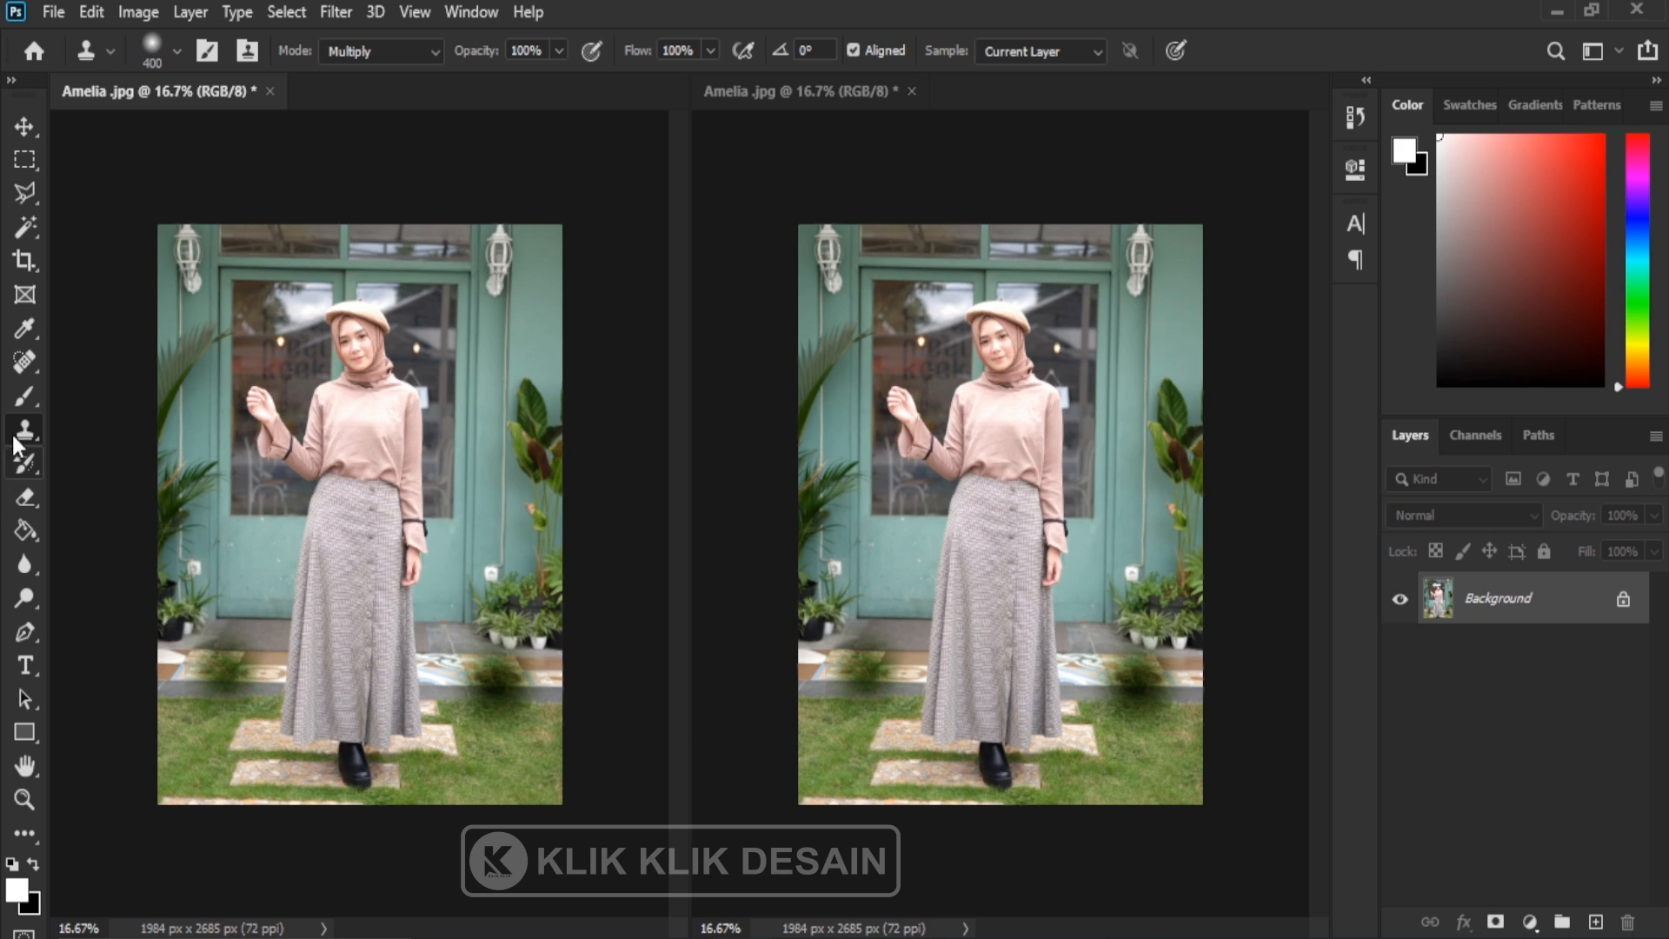
# Add the text "TEKSW" in black Arial Black to the photo, beside the woman's skirt.
pyautogui.click(33, 665)
pyautogui.click(264, 492)
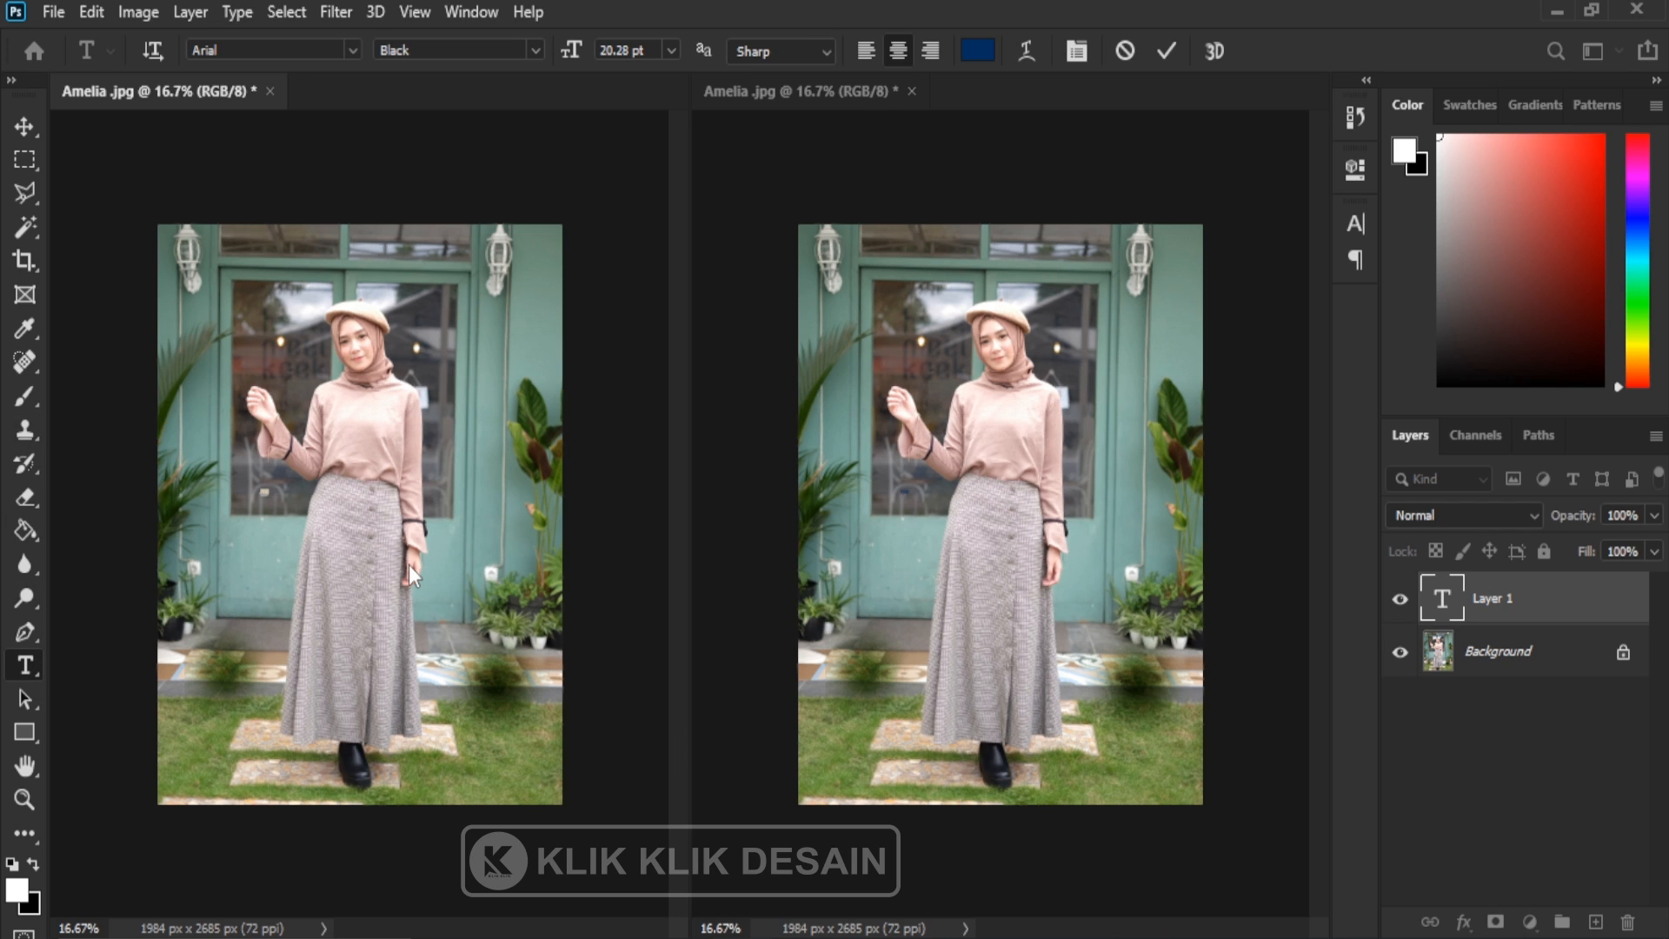
pyautogui.click(977, 51)
pyautogui.write('000000')
pyautogui.click(1556, 158)
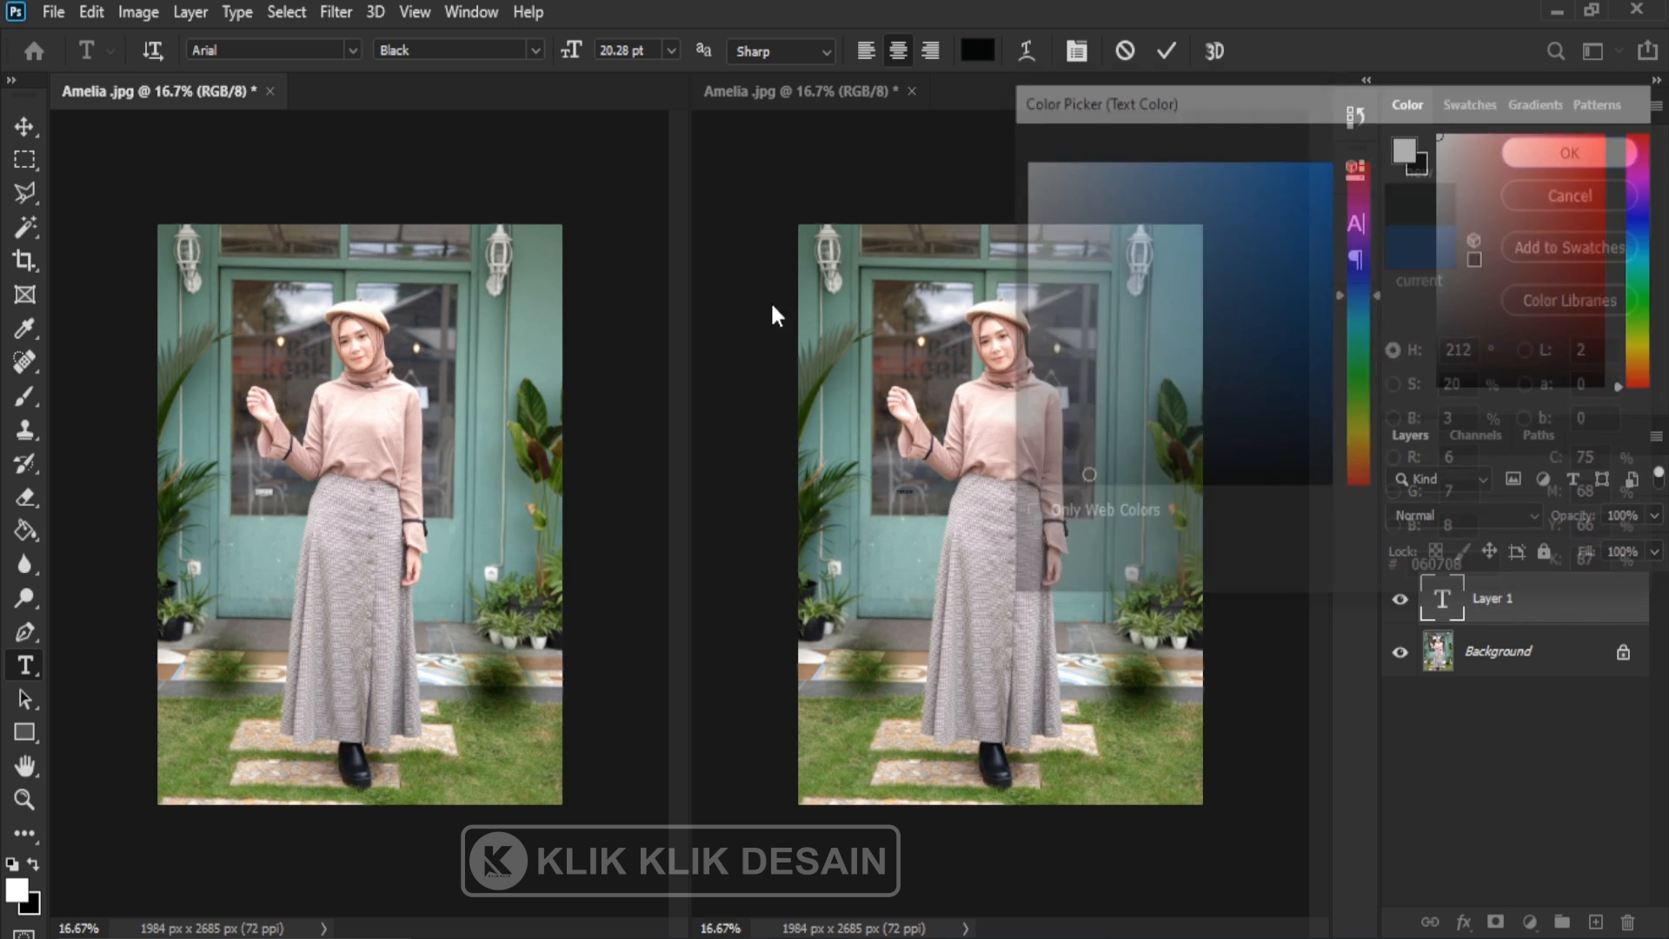
# Enlarge the TEKSW text with Free Transform so it spans the photo at the woman's chin and shoulders.
pyautogui.click(30, 136)
pyautogui.hotkey('ctrl', 't')
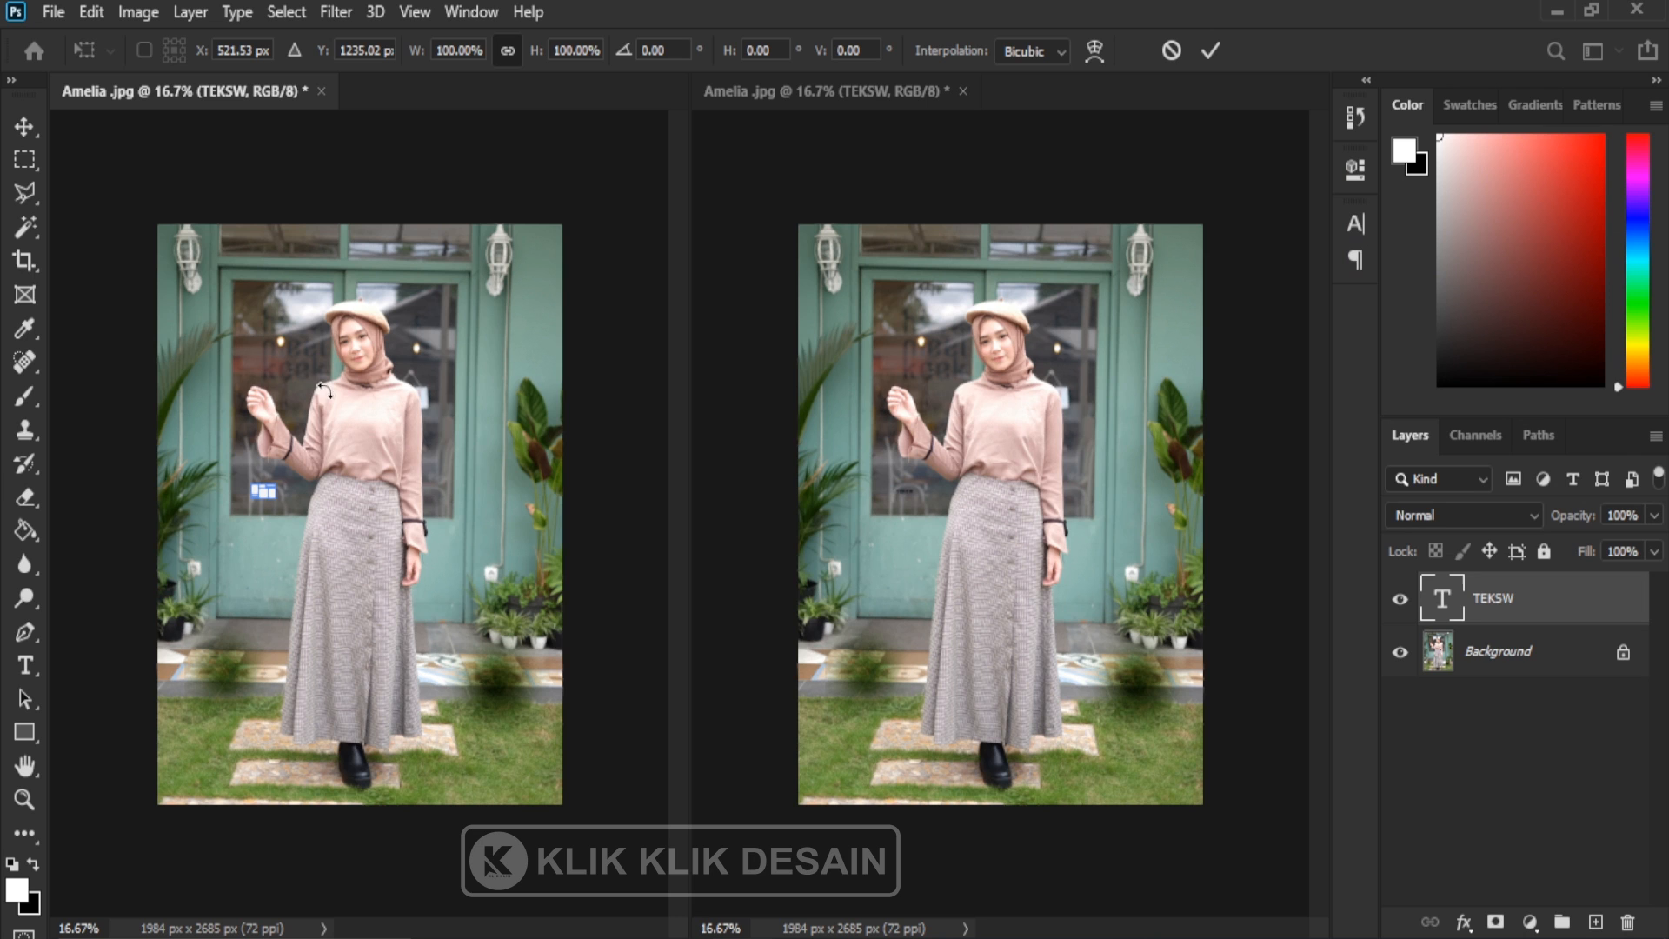
pyautogui.moveTo(277, 485); pyautogui.dragTo(411, 395)
pyautogui.press('Return')
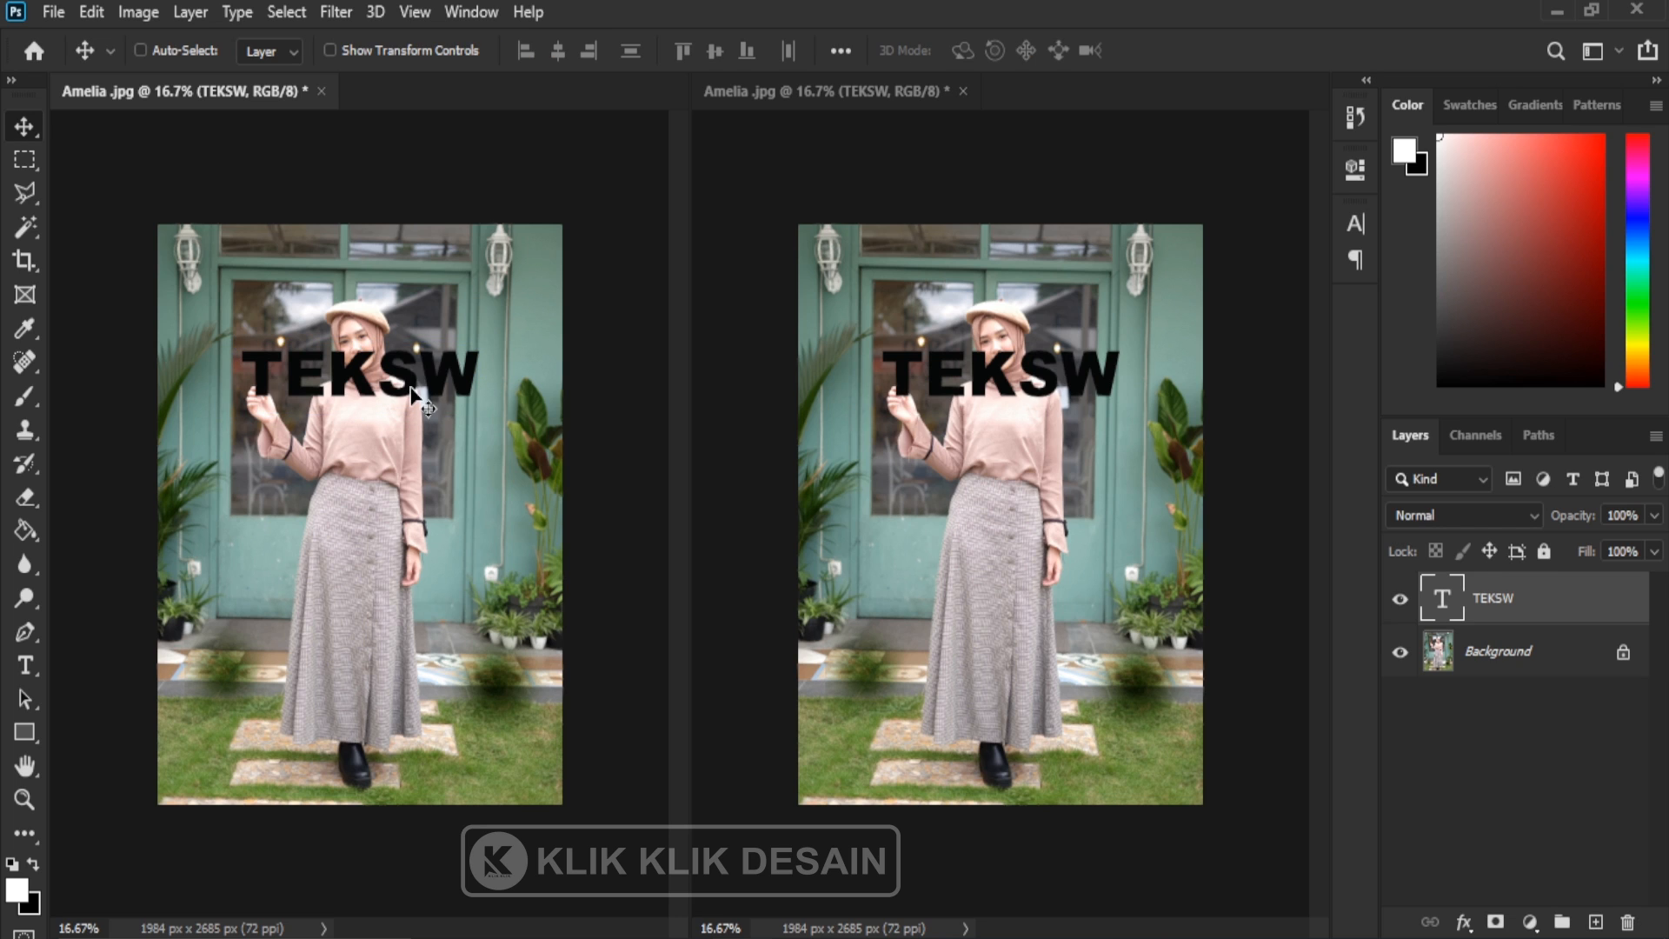
pyautogui.click(475, 13)
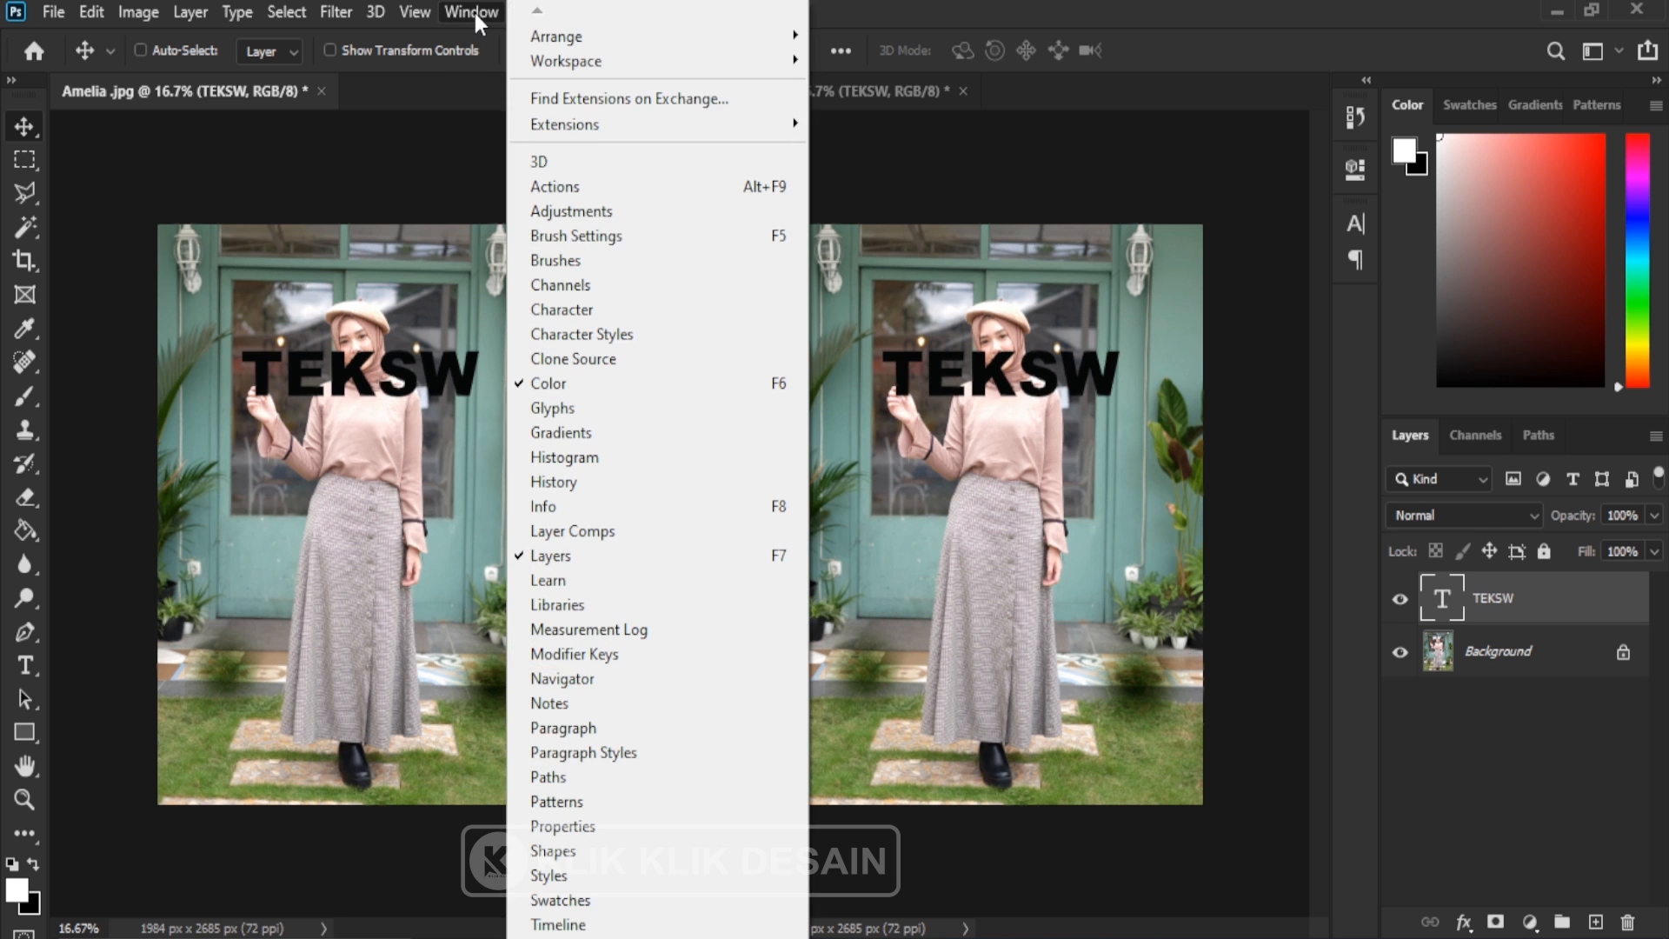
pyautogui.moveTo(562, 33)
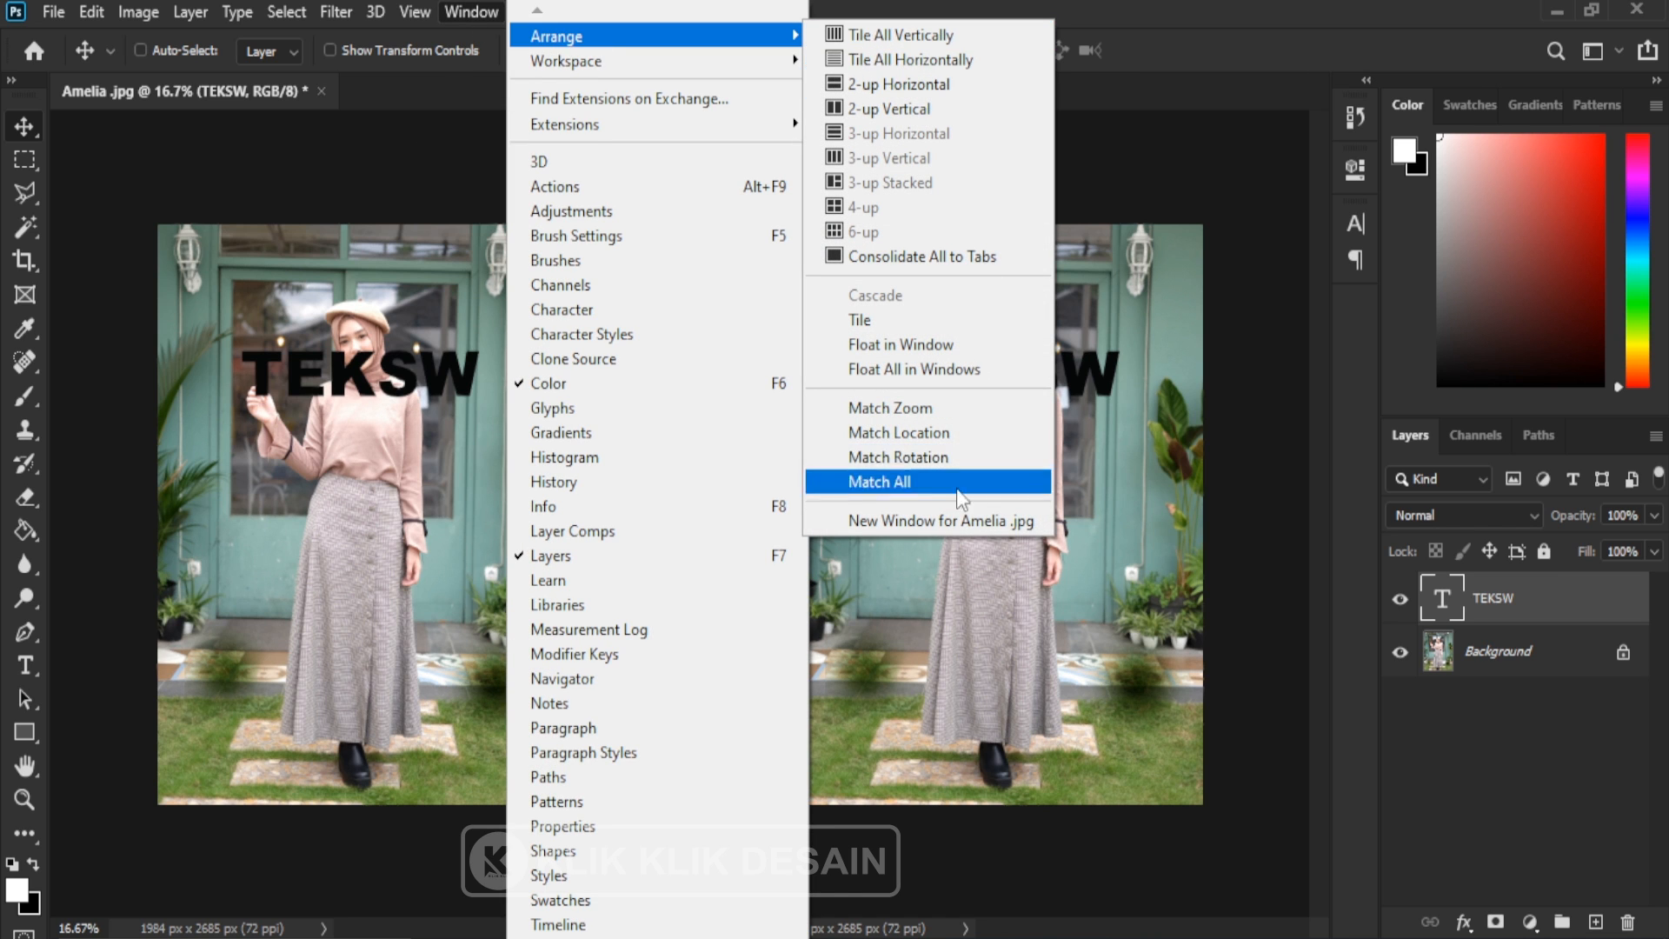
pyautogui.click(1230, 11)
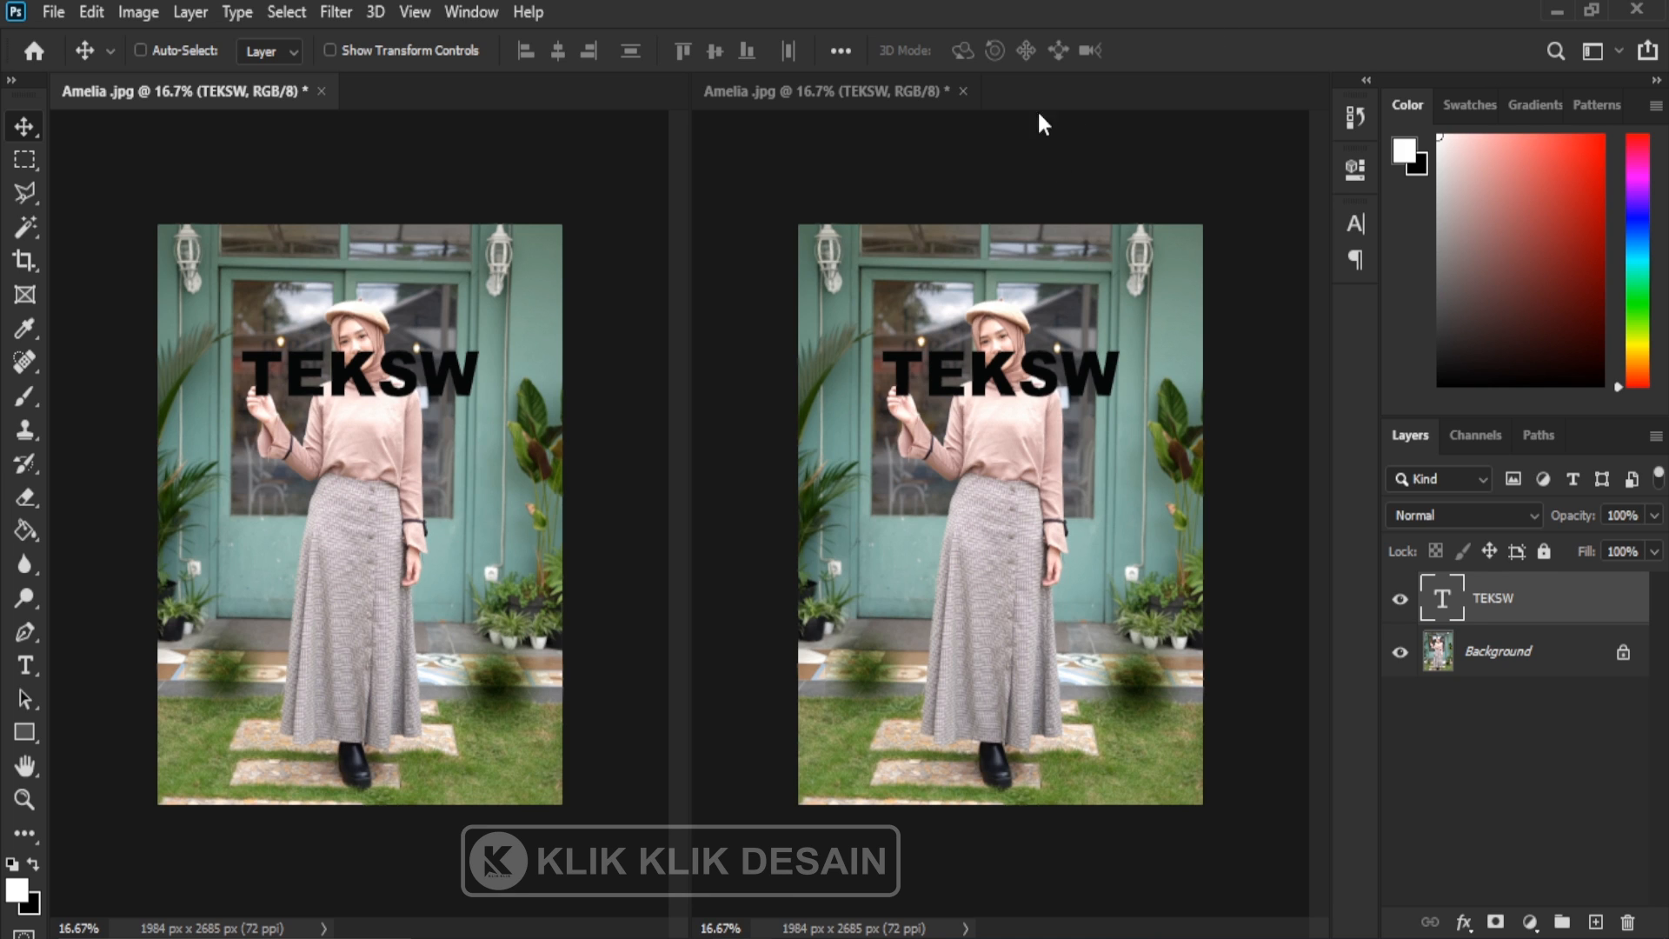
# Close both Amelia .jpg windows without saving the changes.
pyautogui.click(965, 90)
pyautogui.click(322, 92)
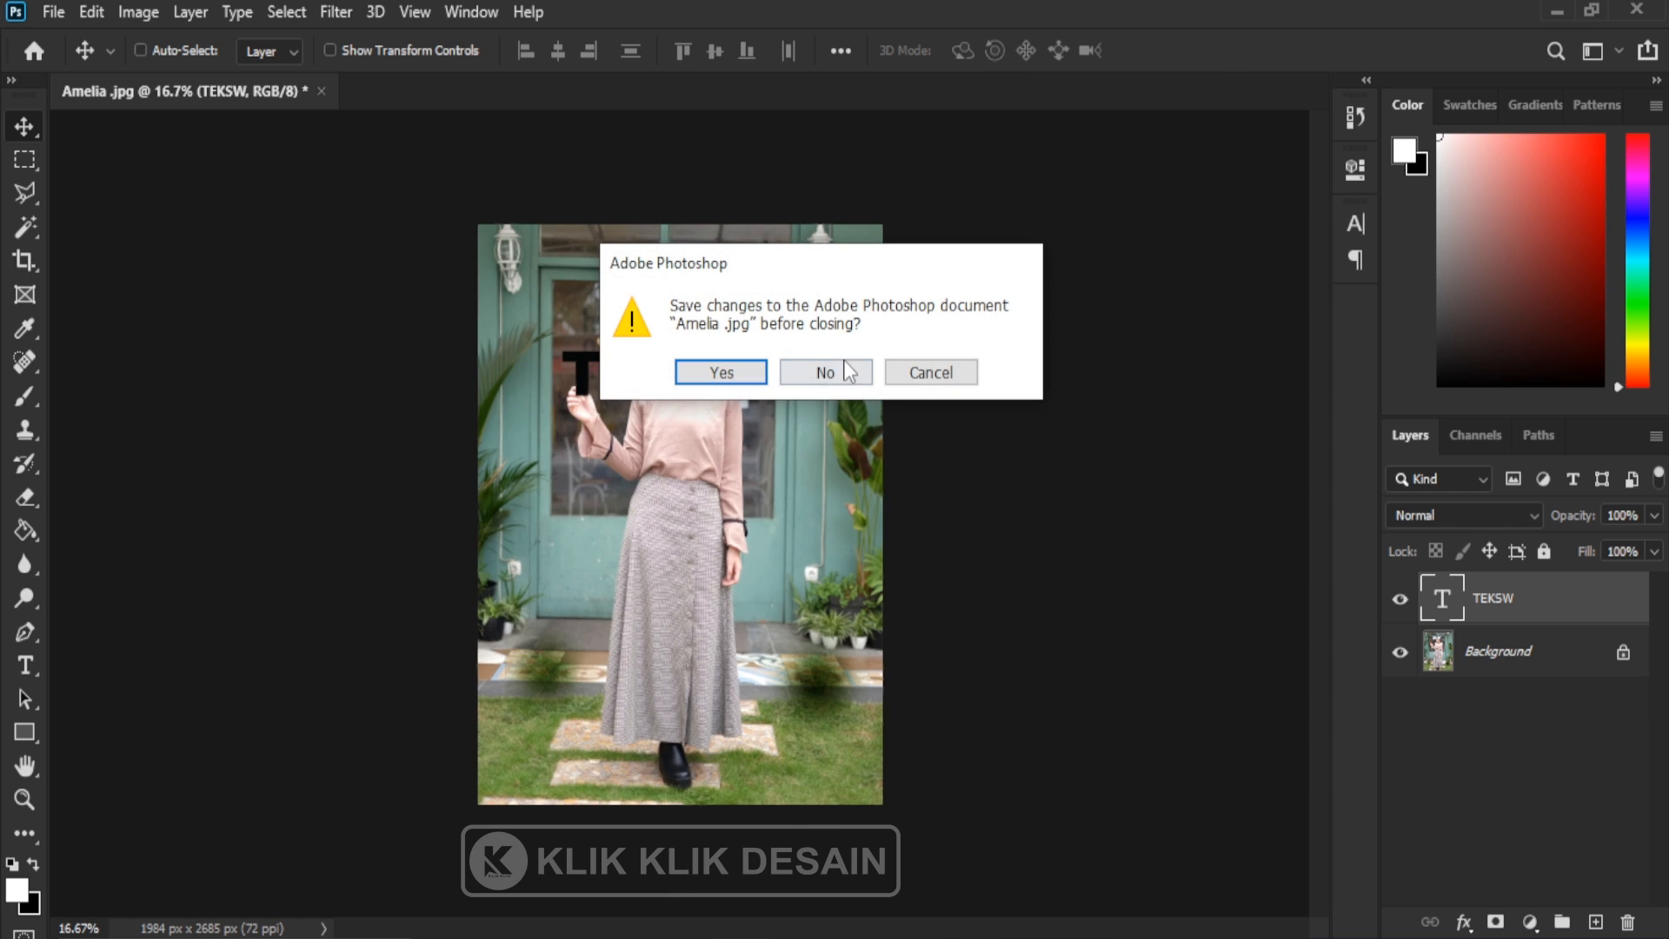
pyautogui.click(839, 369)
# Open the Backg 2 beach photo and fit it on screen.
pyautogui.click(62, 15)
pyautogui.click(63, 56)
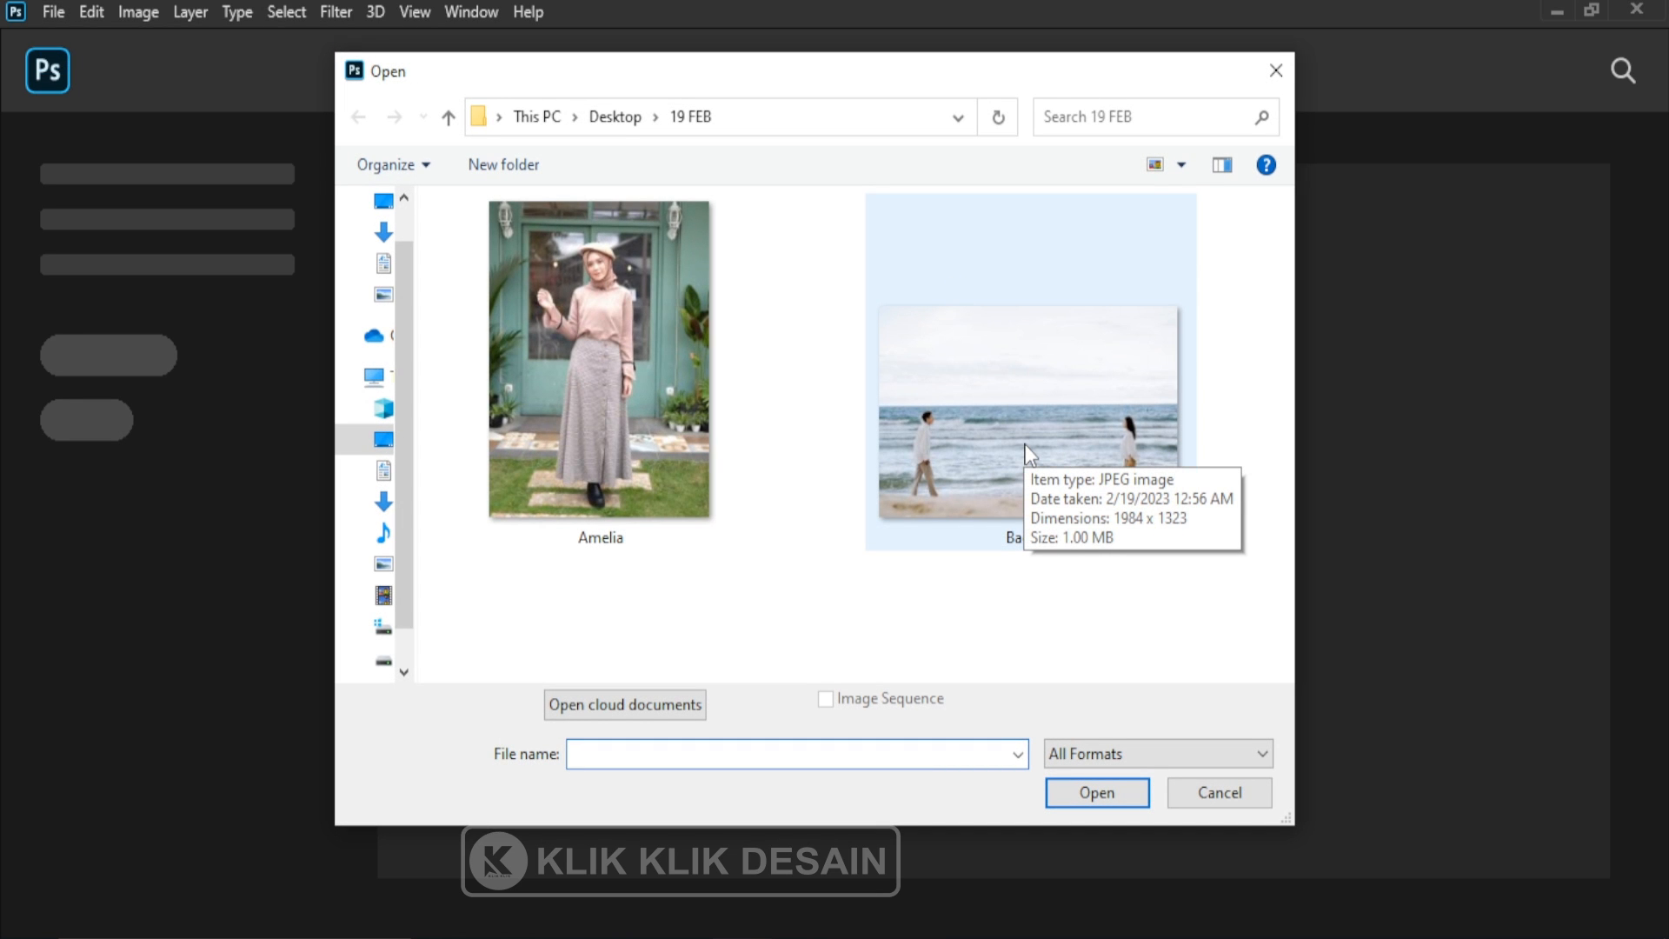
pyautogui.doubleClick(1028, 453)
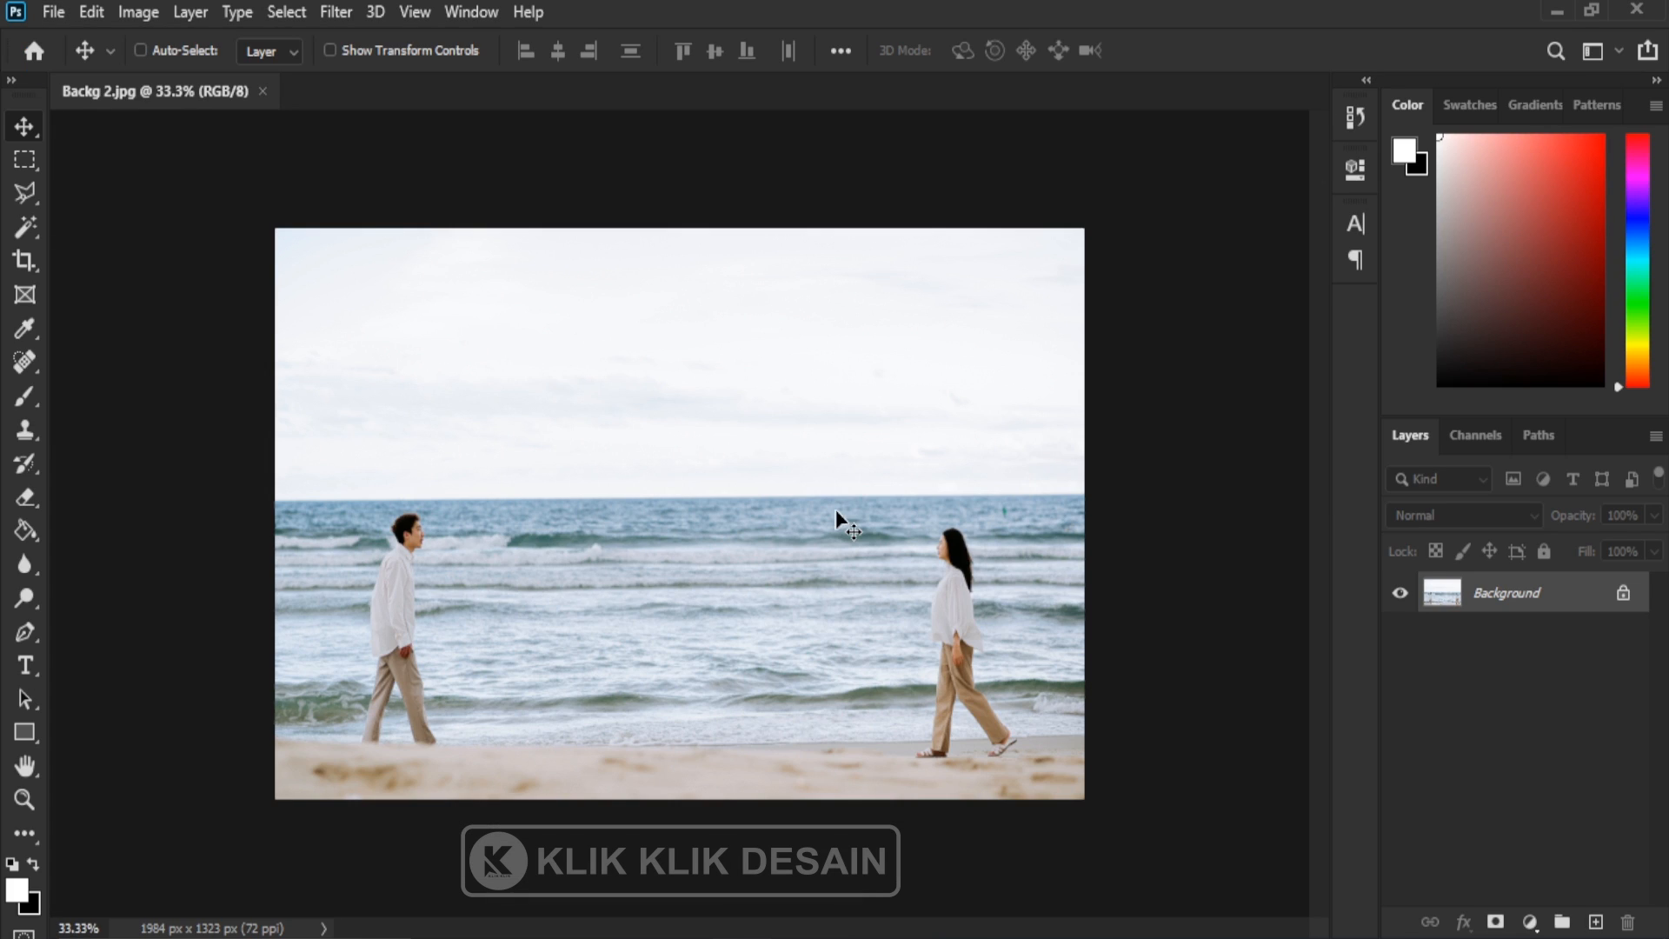
pyautogui.click(415, 11)
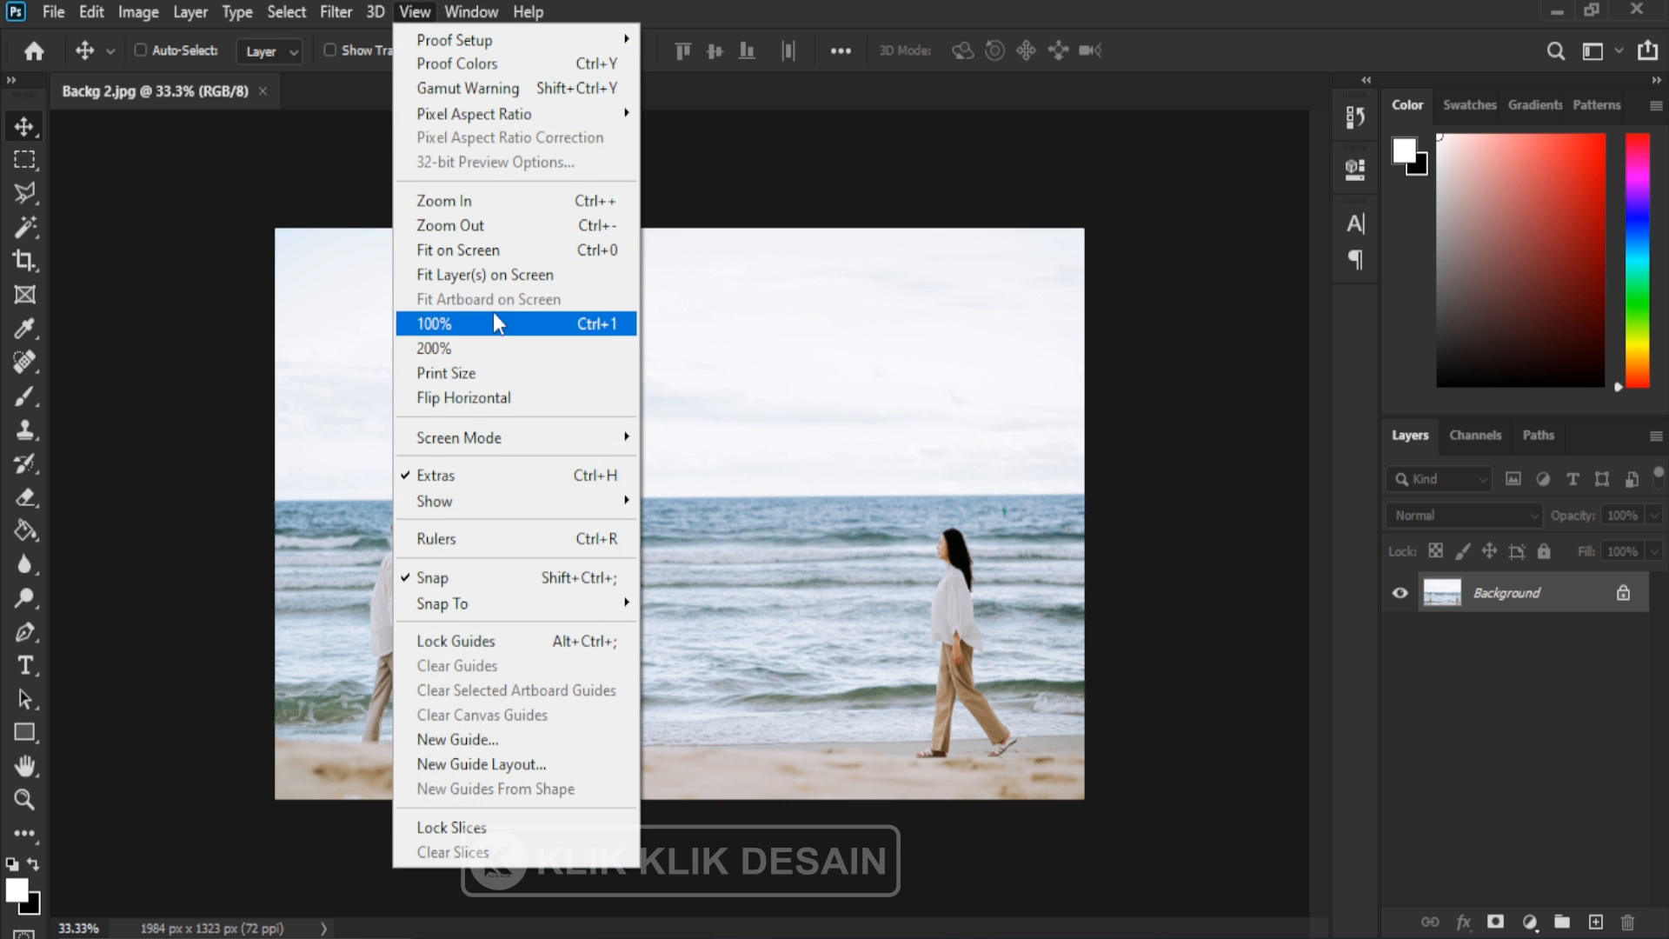
pyautogui.click(482, 254)
# Sample the woman's head with the Clone Stamp tool and clone her into the sea between the couple on a new layer.
pyautogui.click(30, 438)
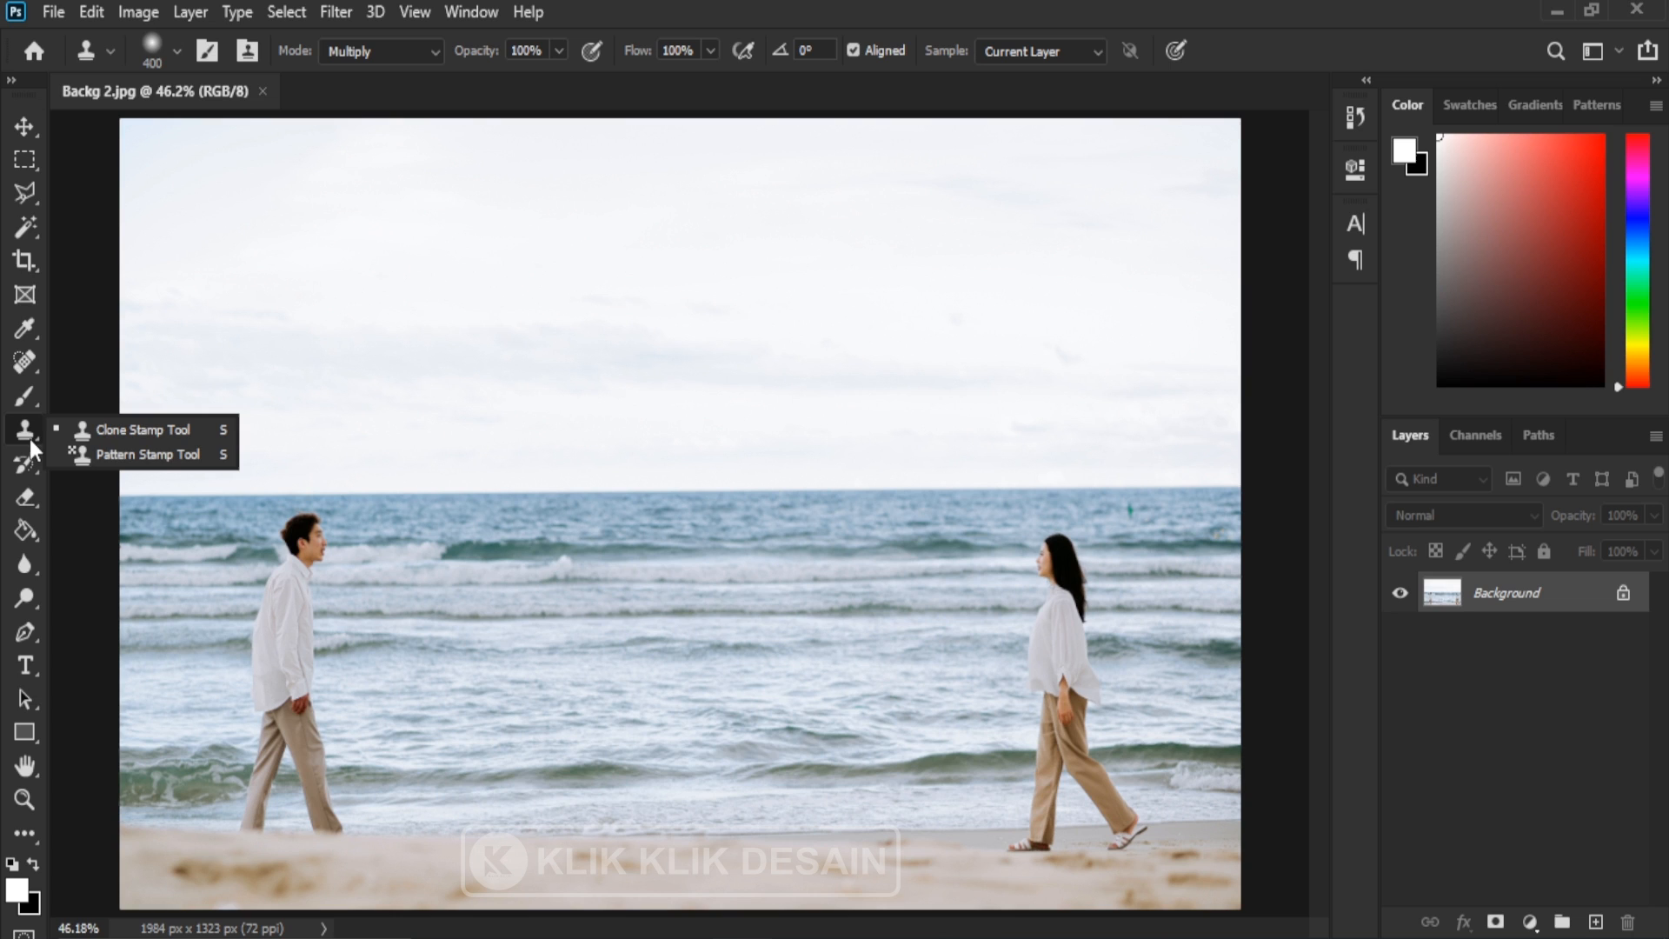
pyautogui.click(153, 431)
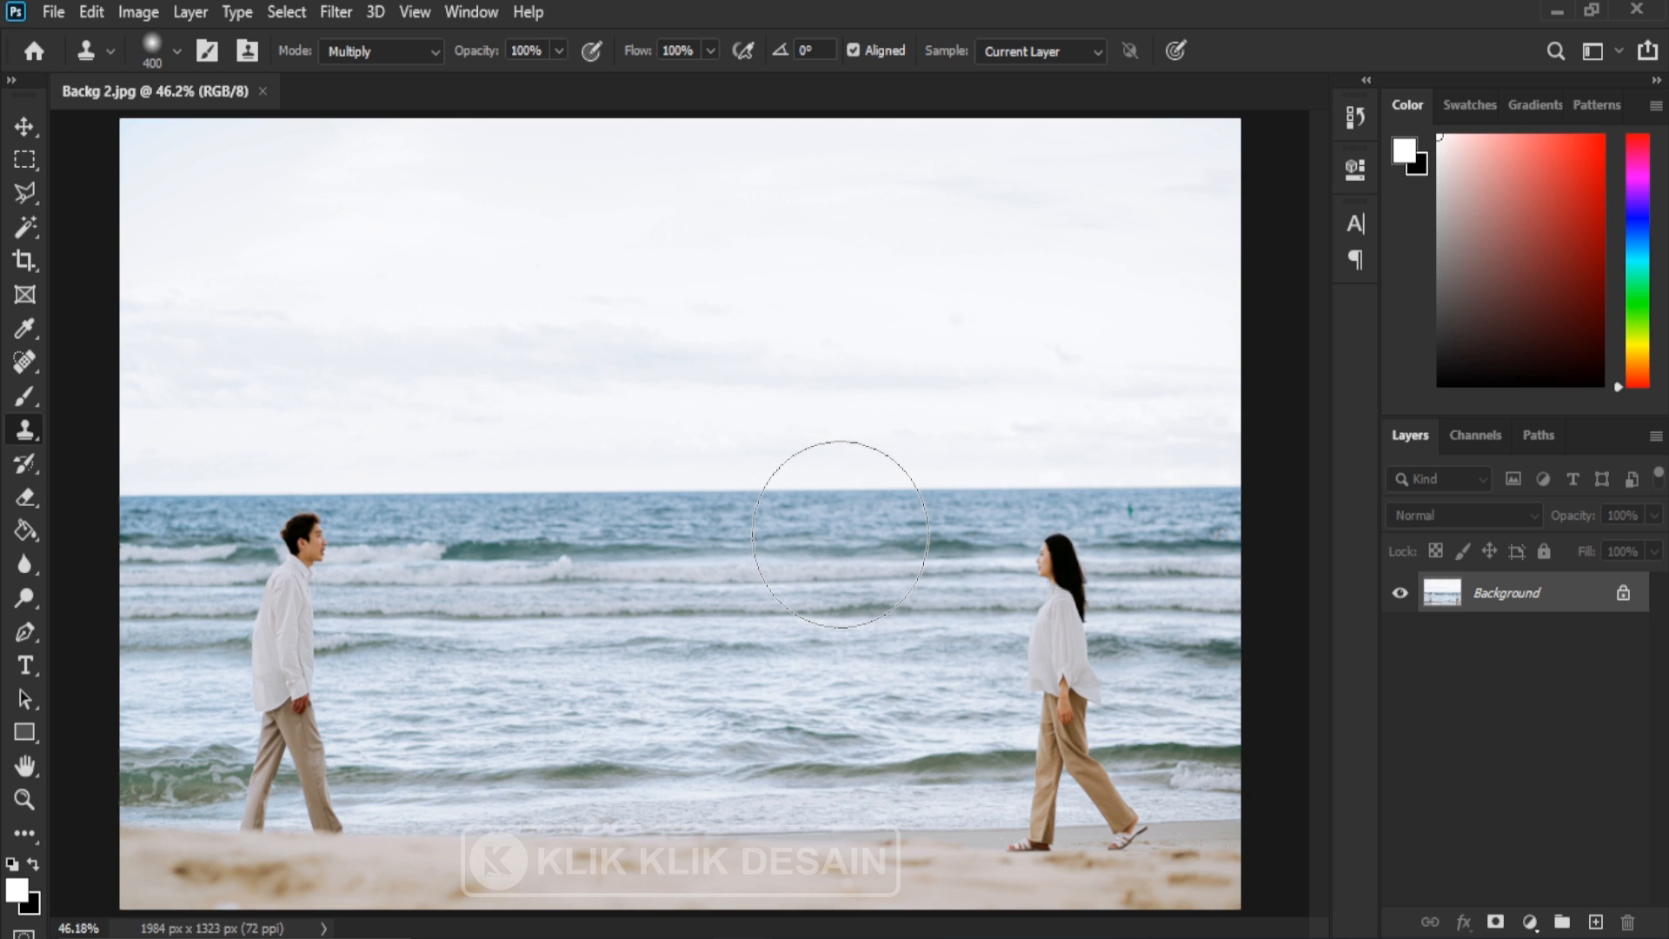
pyautogui.keyDown('alt'); pyautogui.click(1066, 577); pyautogui.keyUp('alt')
pyautogui.click(1595, 922)
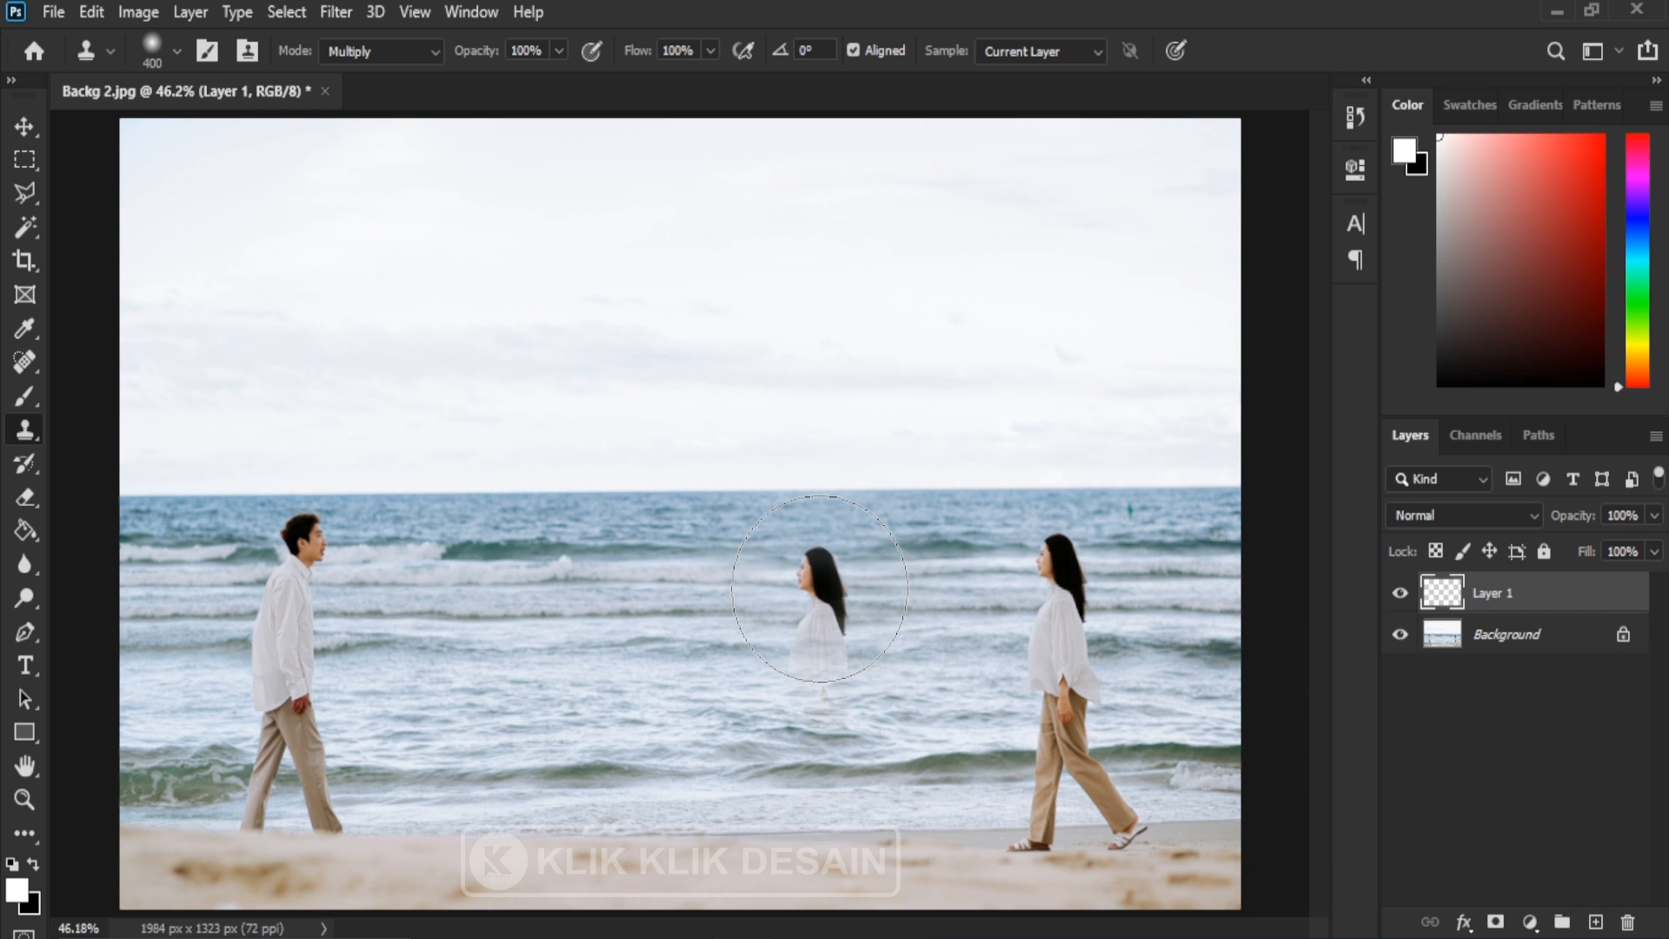
pyautogui.moveTo(820, 588); pyautogui.dragTo(833, 636)
pyautogui.moveTo(821, 574); pyautogui.dragTo(839, 600)
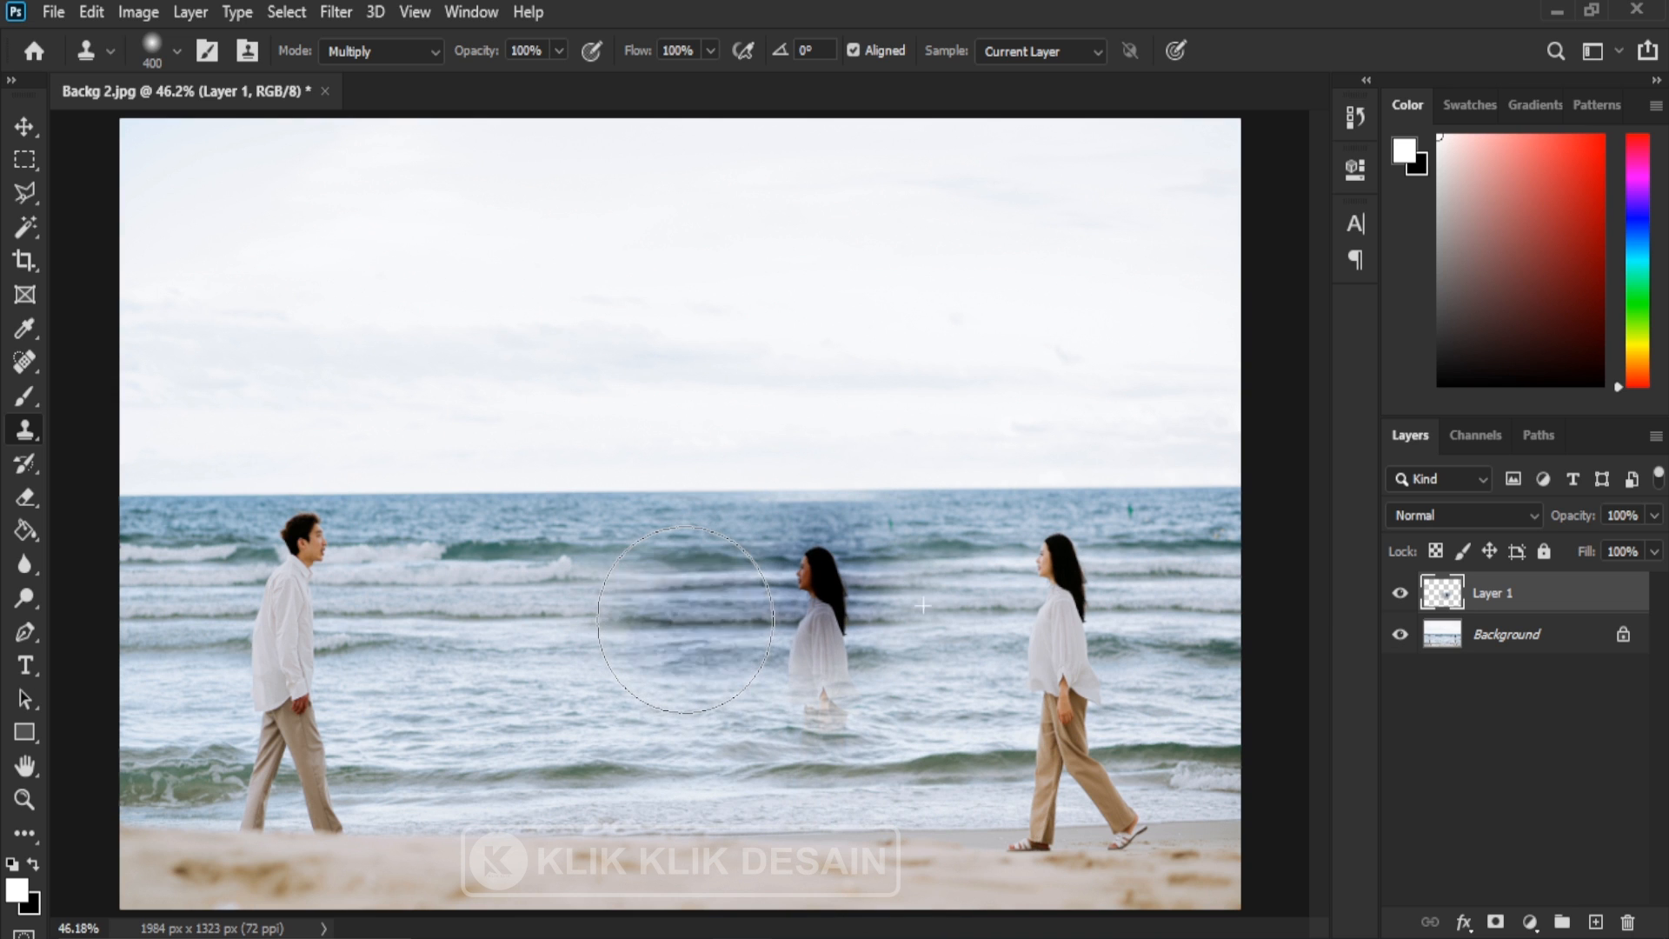
# Sample the cloned woman and stamp another copy onto a second new layer, closer to the man.
pyautogui.keyDown('alt'); pyautogui.click(823, 600); pyautogui.keyUp('alt')
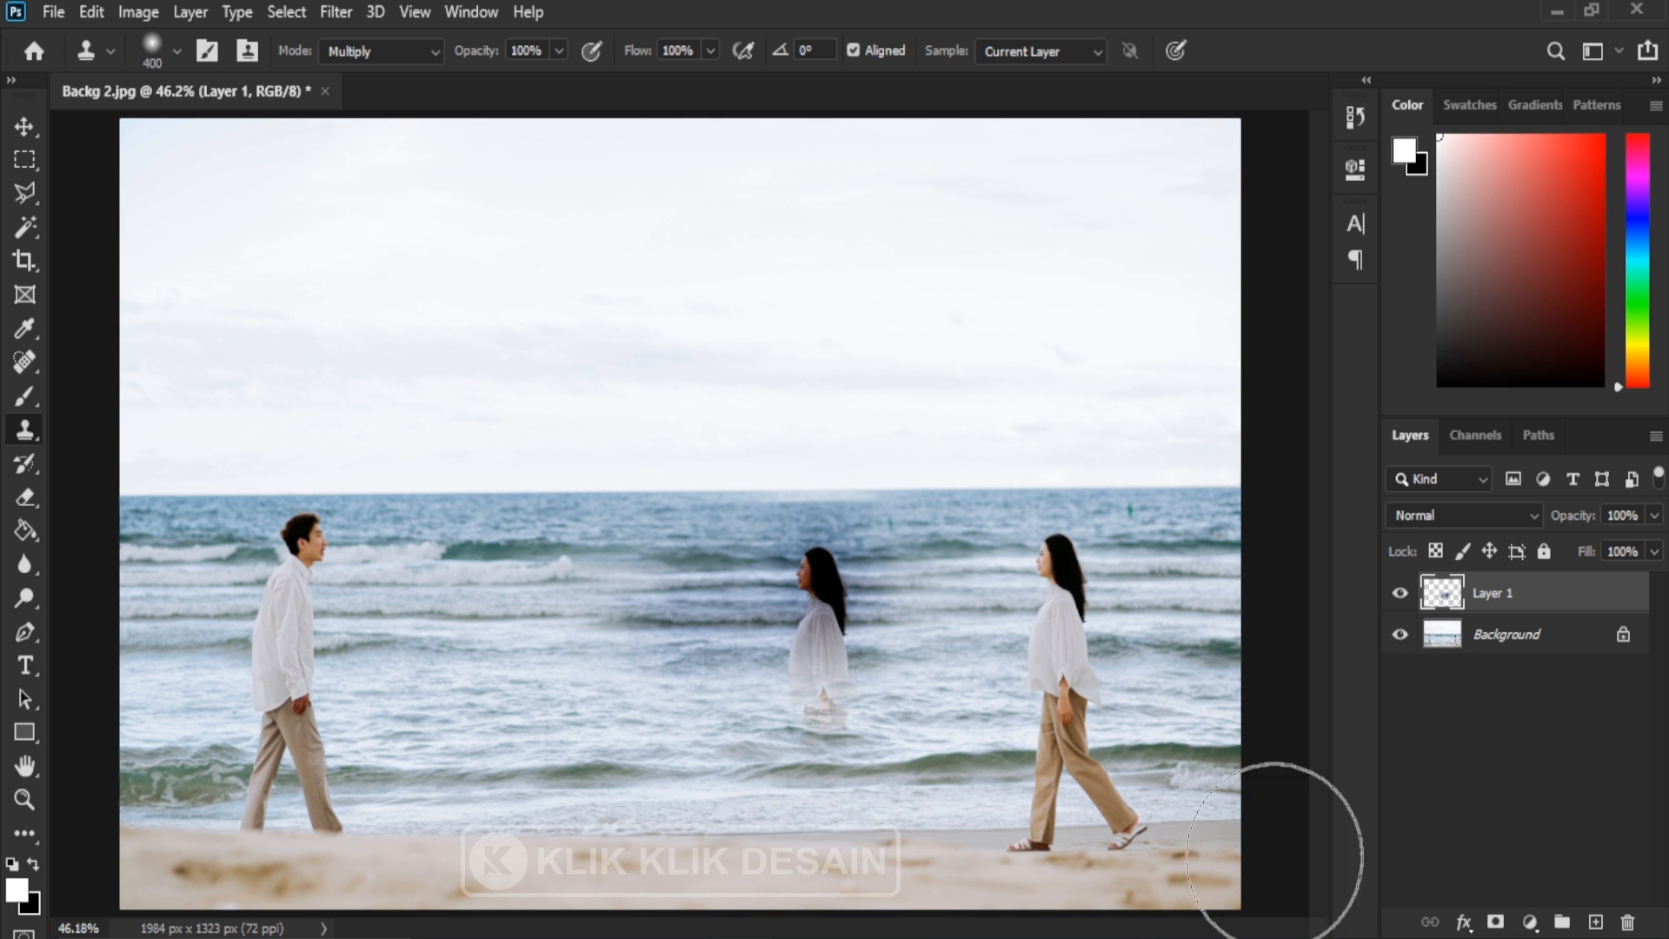
pyautogui.click(1596, 922)
pyautogui.click(597, 648)
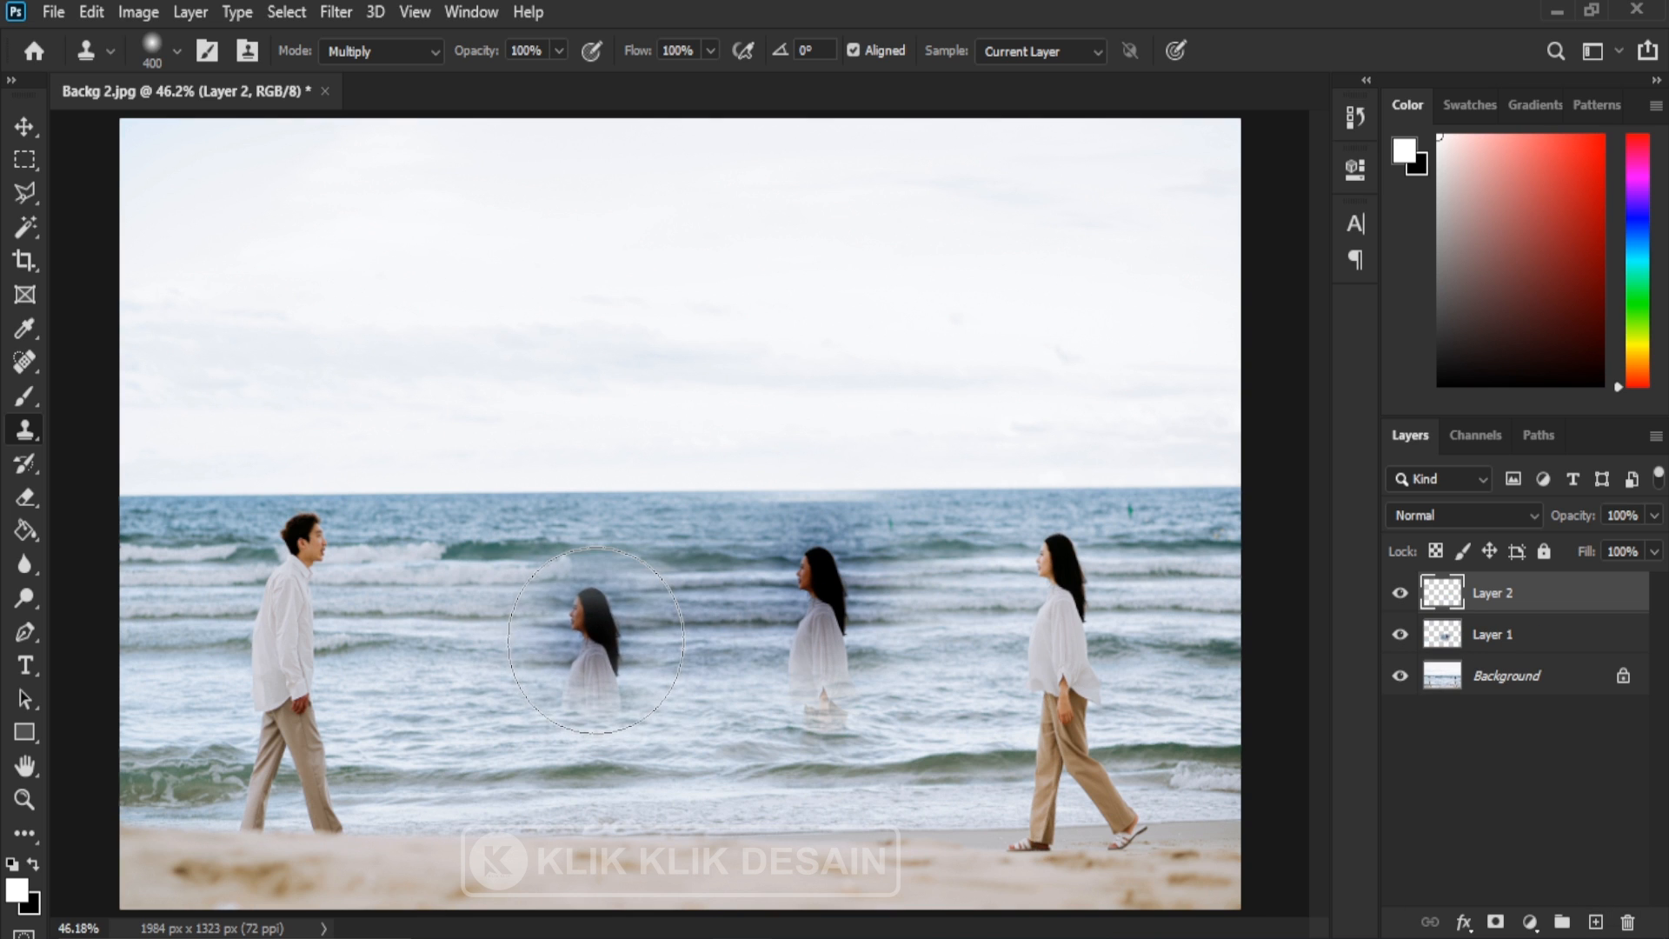
# Stamp the cloned woman into the sky on Layer 2, and delete Layer 1 and Layer 2.
pyautogui.click(676, 380)
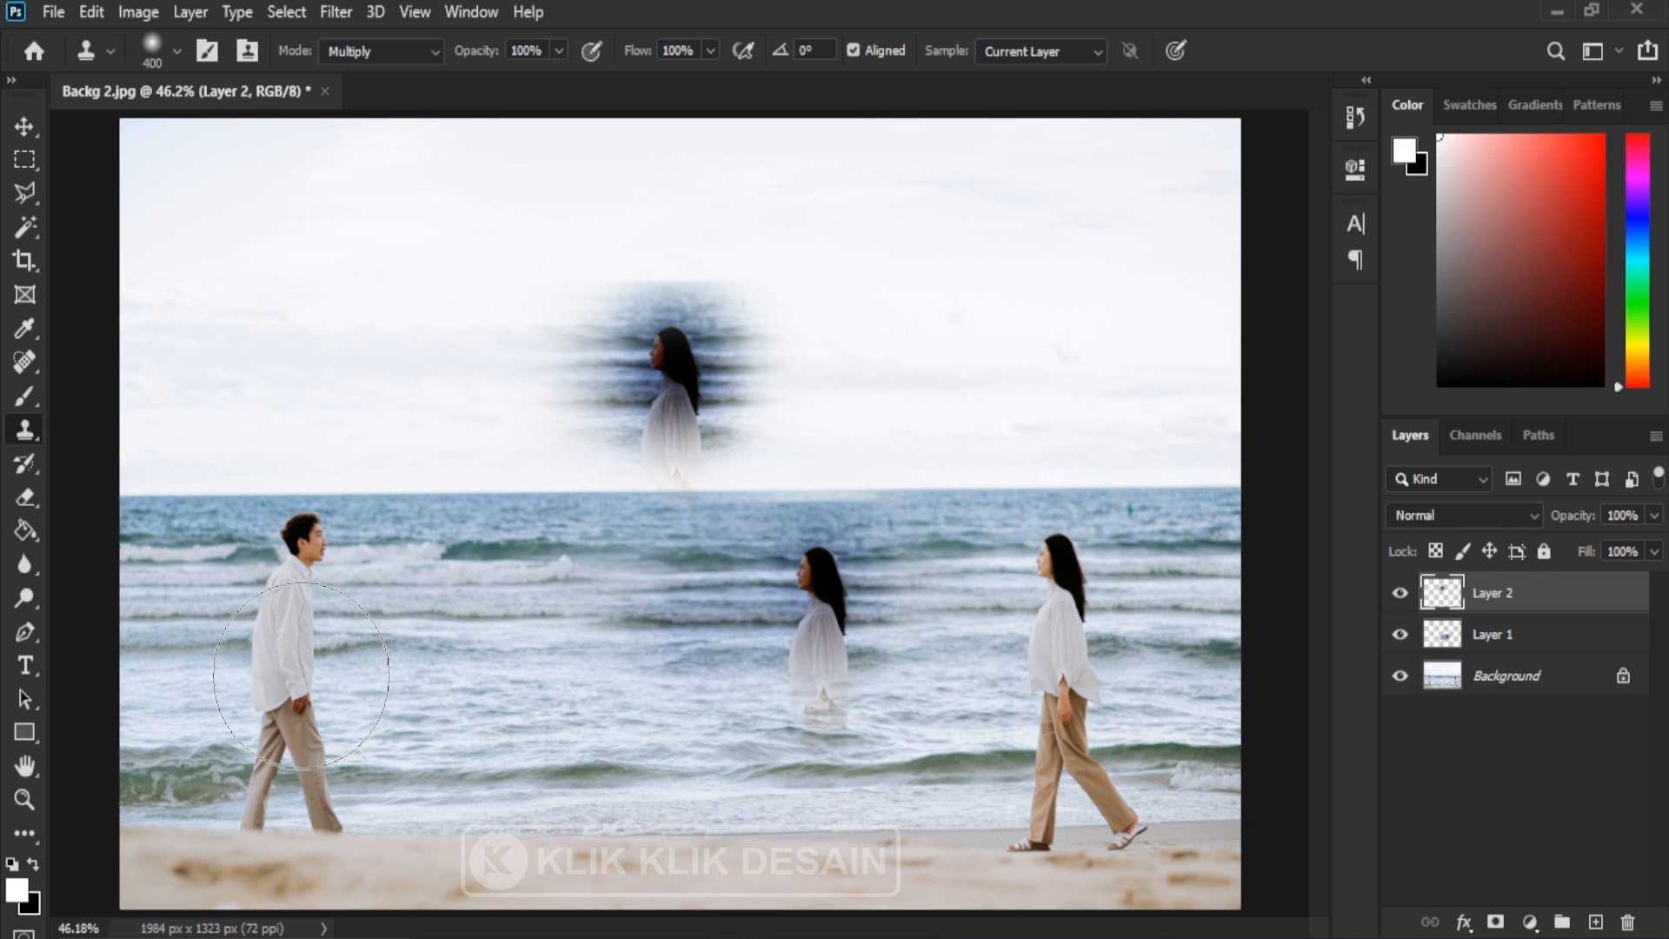
pyautogui.keyDown('shift'); pyautogui.click(1548, 648); pyautogui.keyUp('shift')
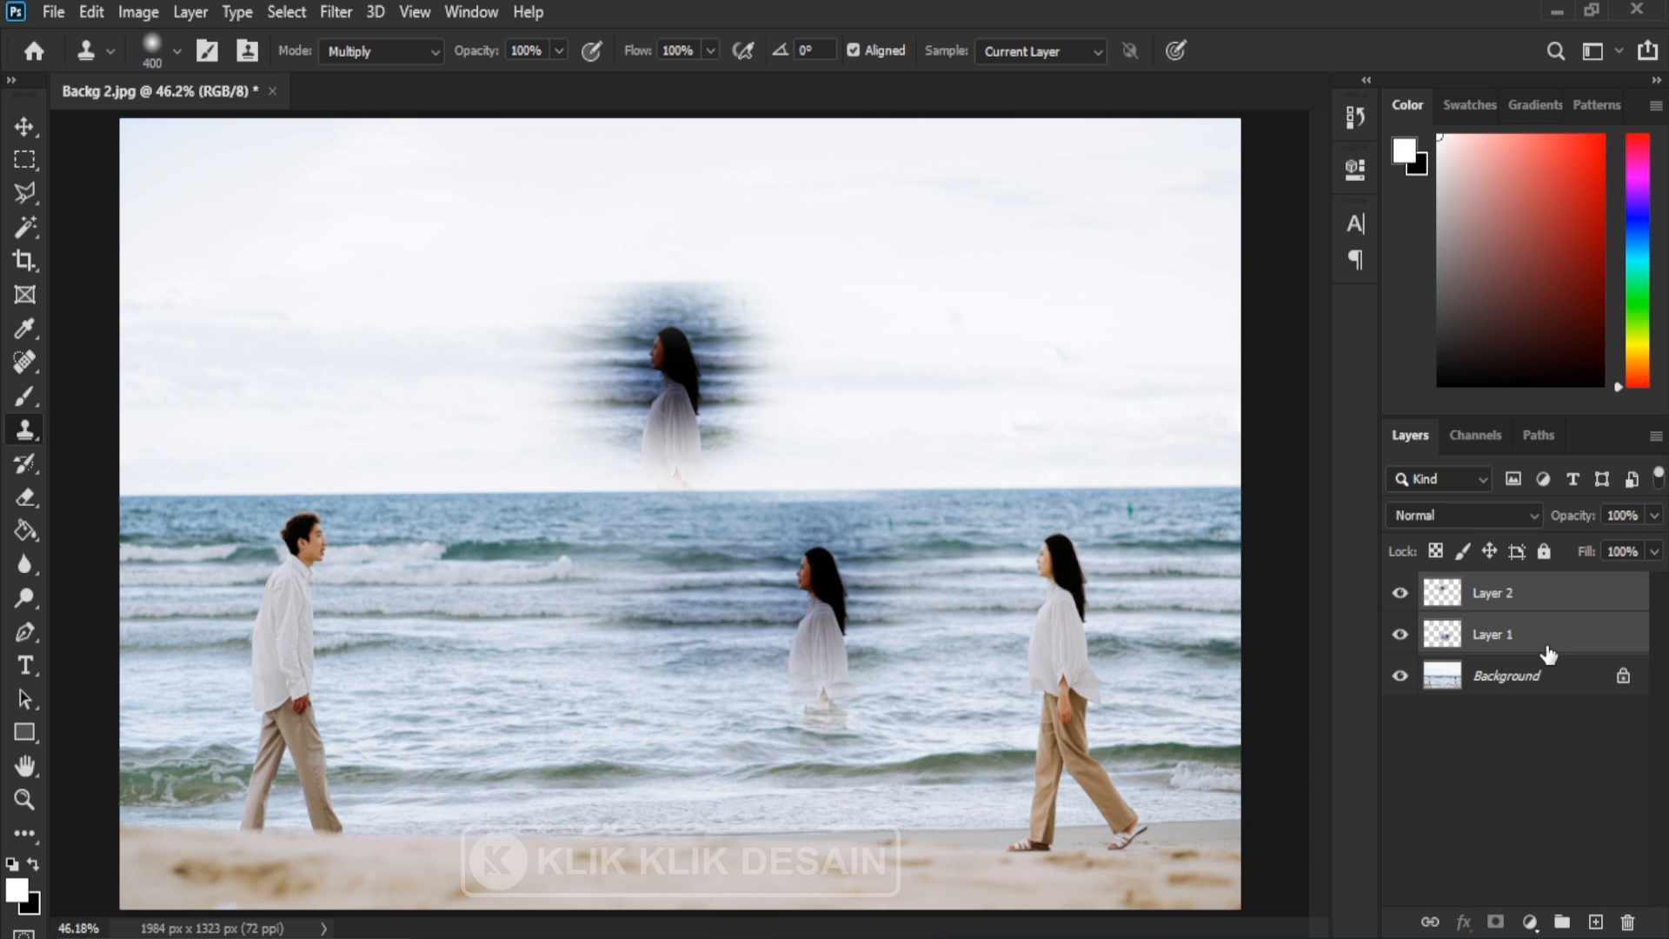
pyautogui.press('Delete')
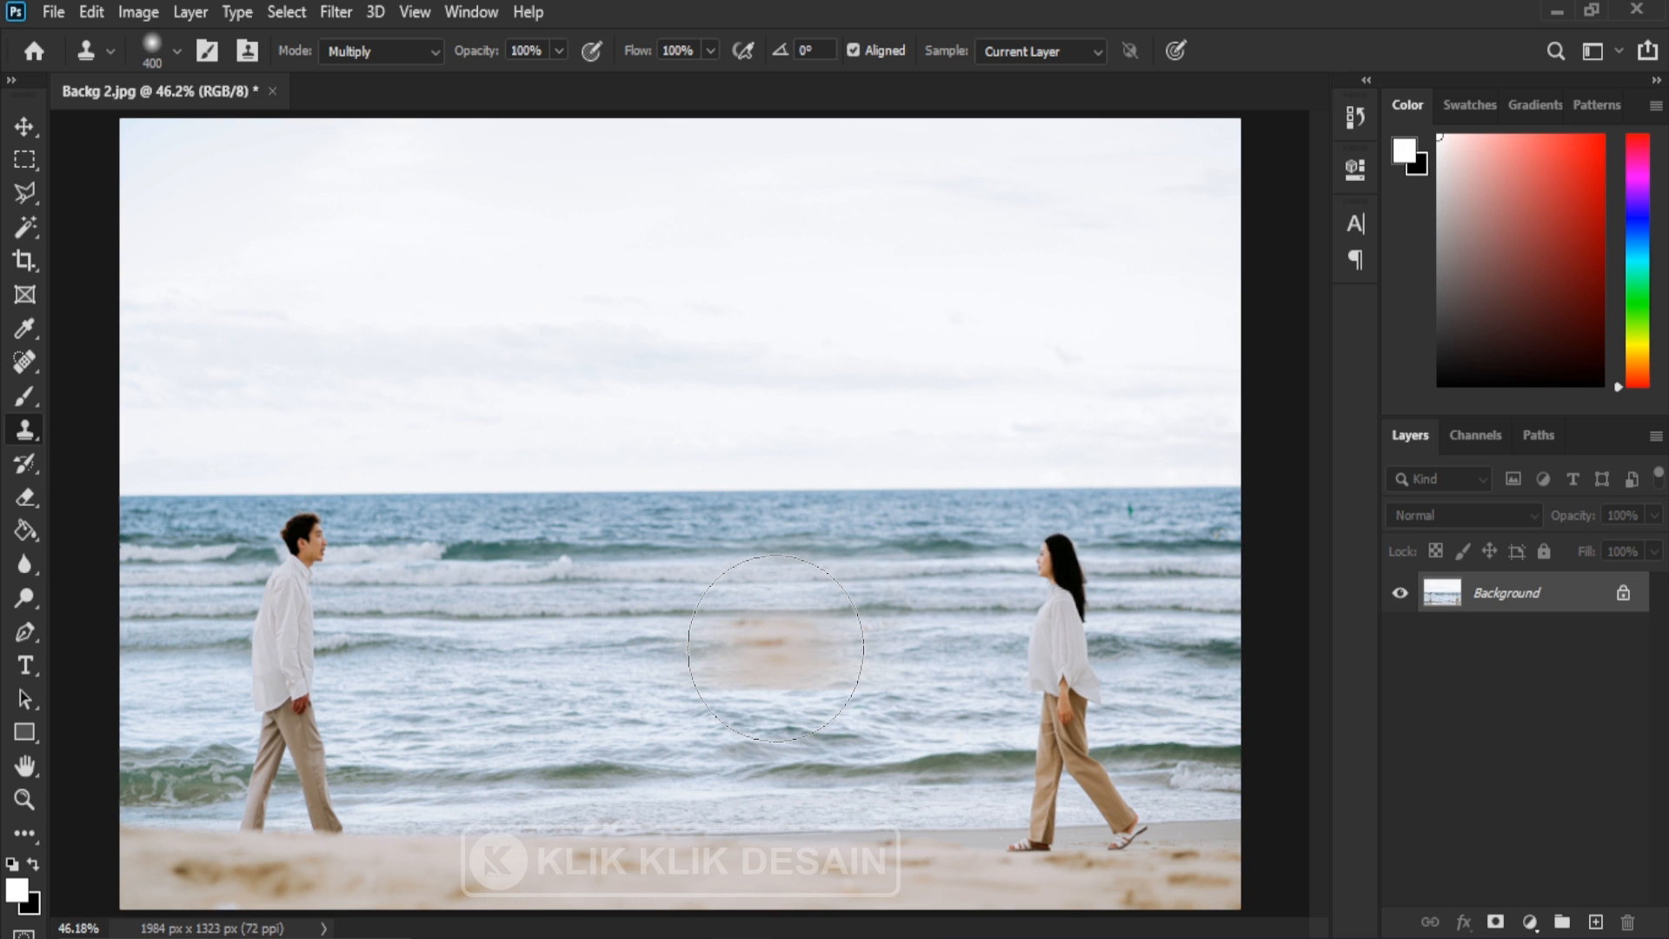
# Reduce the Clone Stamp brush size to 125 for working around the woman's feet.
pyautogui.moveTo(300, 574)
pyautogui.mouseDown()
pyautogui.moveTo(279, 513)
pyautogui.moveTo(298, 550)
pyautogui.mouseUp()
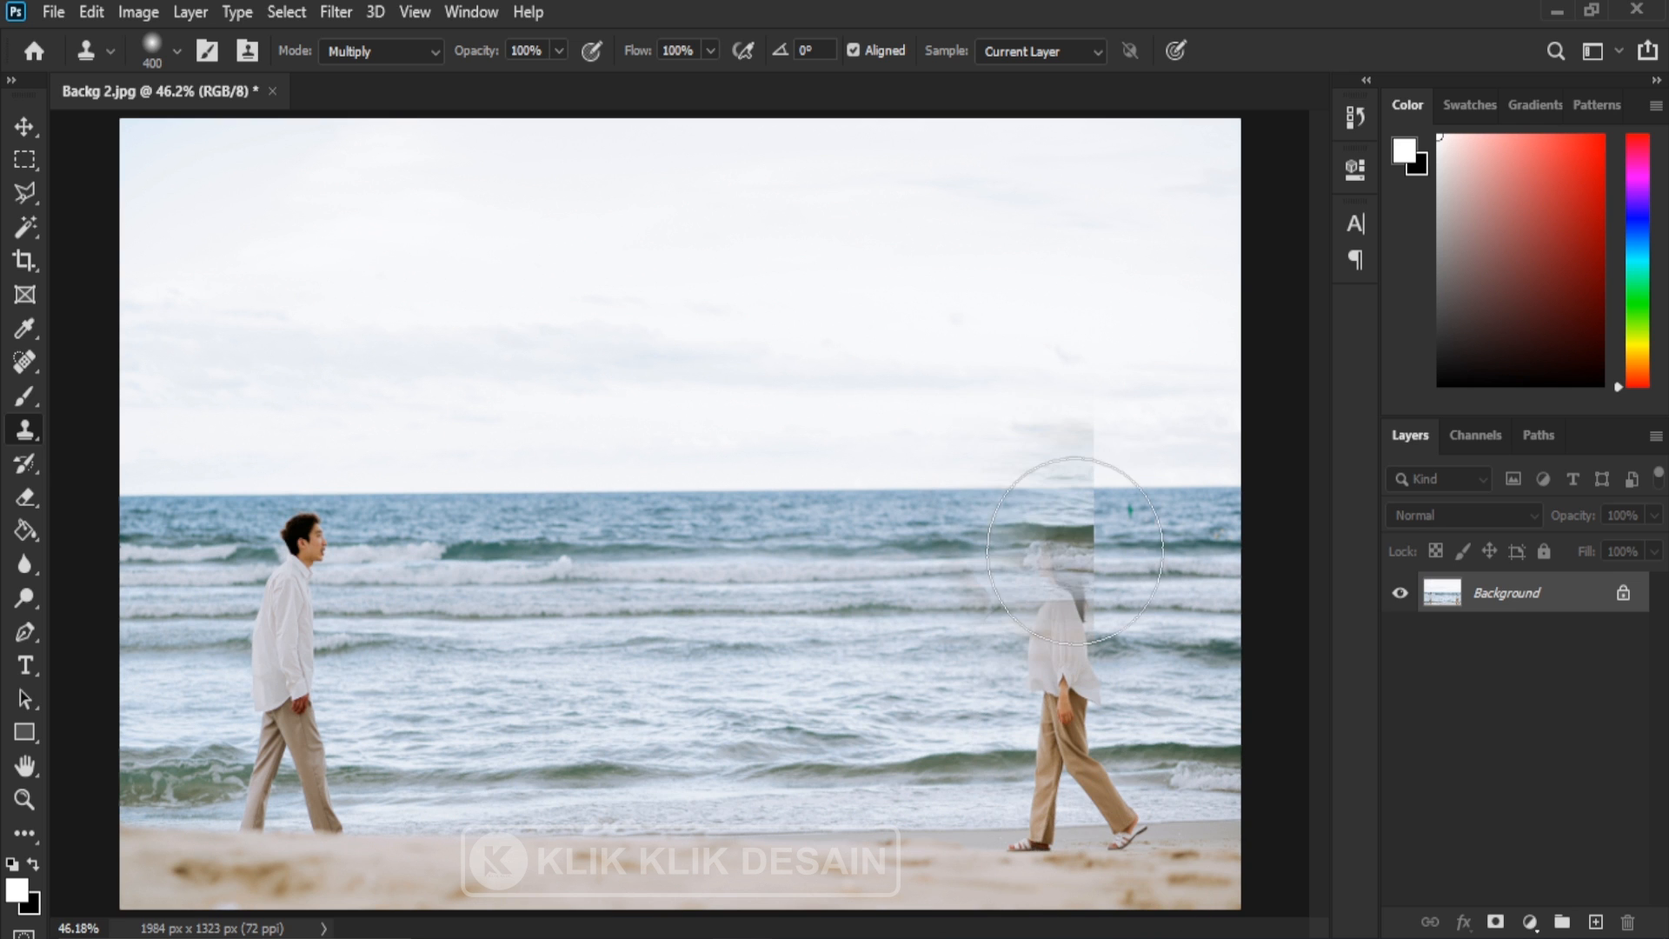
pyautogui.hotkey('ctrl', '+')
pyautogui.hotkey('ctrl', '+')
pyautogui.moveTo(1105, 665)
pyautogui.mouseDown()
pyautogui.moveTo(946, 514)
pyautogui.moveTo(895, 398)
pyautogui.mouseUp()
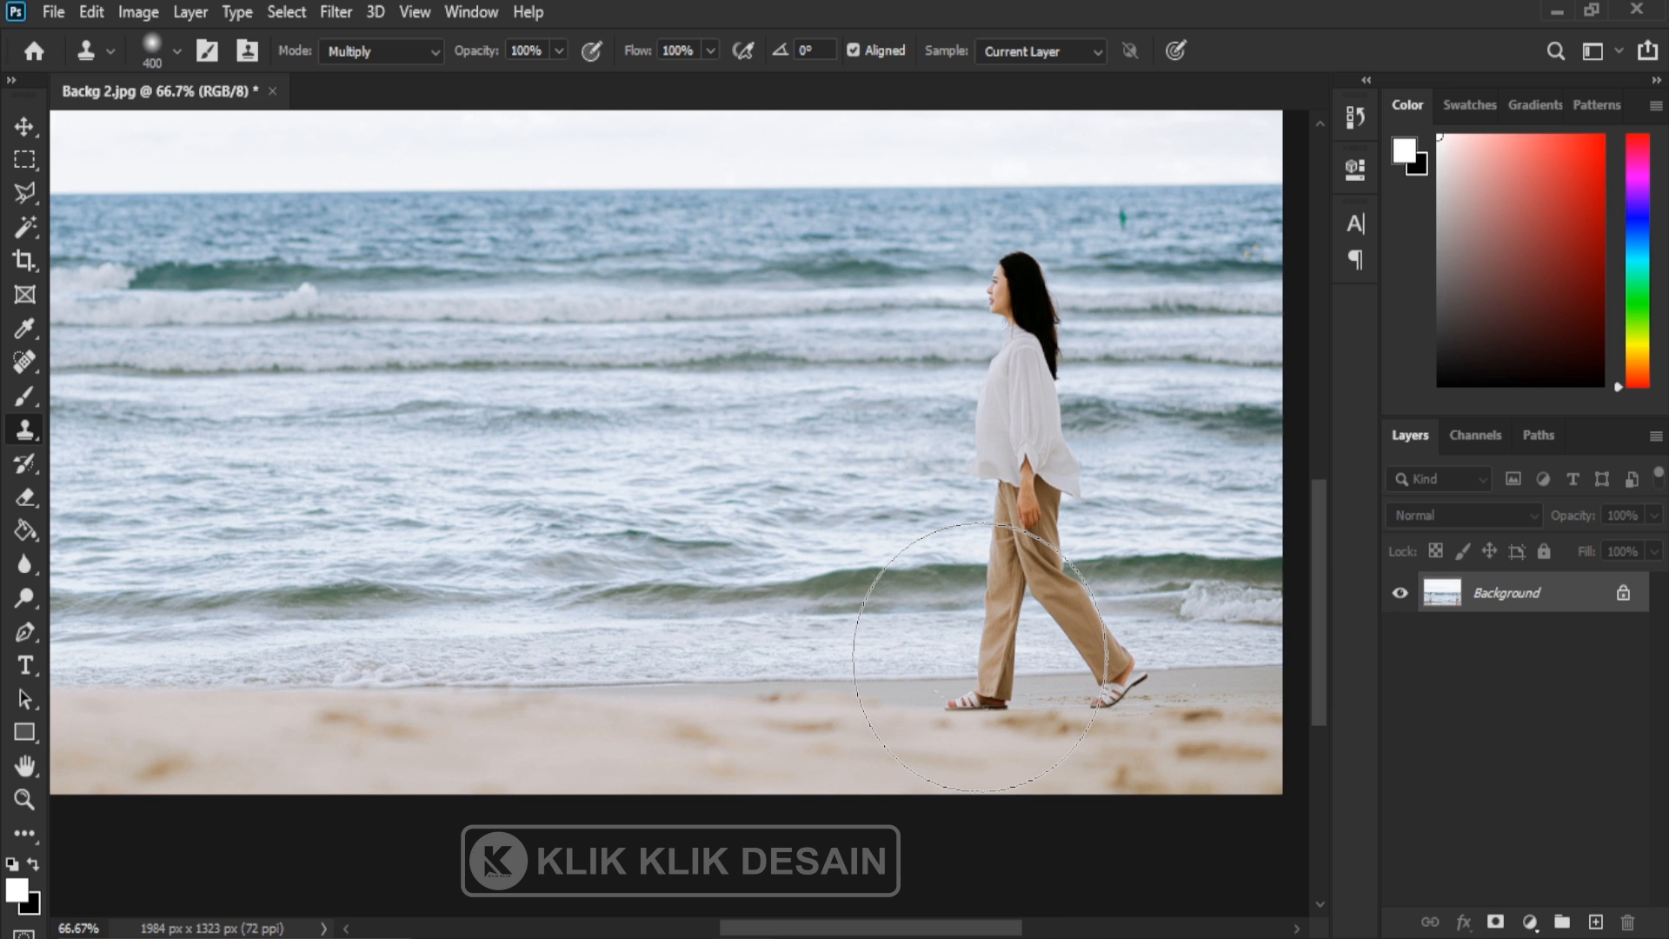
pyautogui.press('[')
pyautogui.press('[')
pyautogui.press('[')
pyautogui.press('[')
pyautogui.press('[')
pyautogui.press('[')
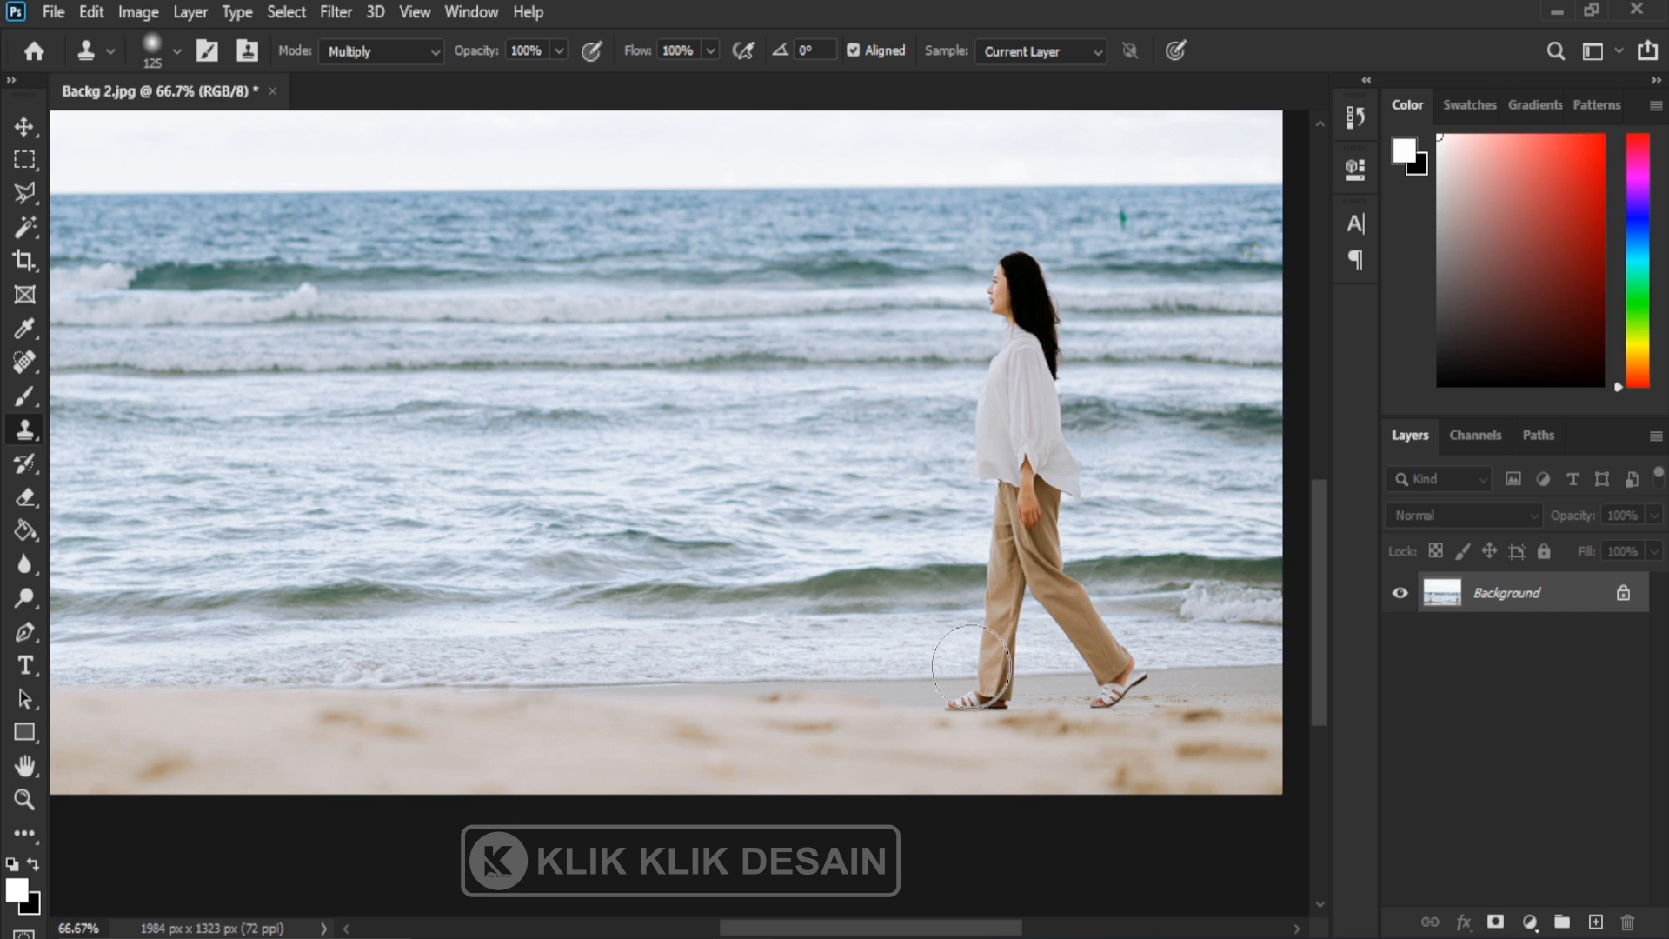
pyautogui.press('[')
pyautogui.press(']')
# Sample the woman's front foot and clone her whole figure onto a new layer, directly in front of her on the same ground line.
pyautogui.press('alt')
pyautogui.keyDown('alt'); pyautogui.click(983, 699); pyautogui.keyUp('alt')
pyautogui.click(1595, 921)
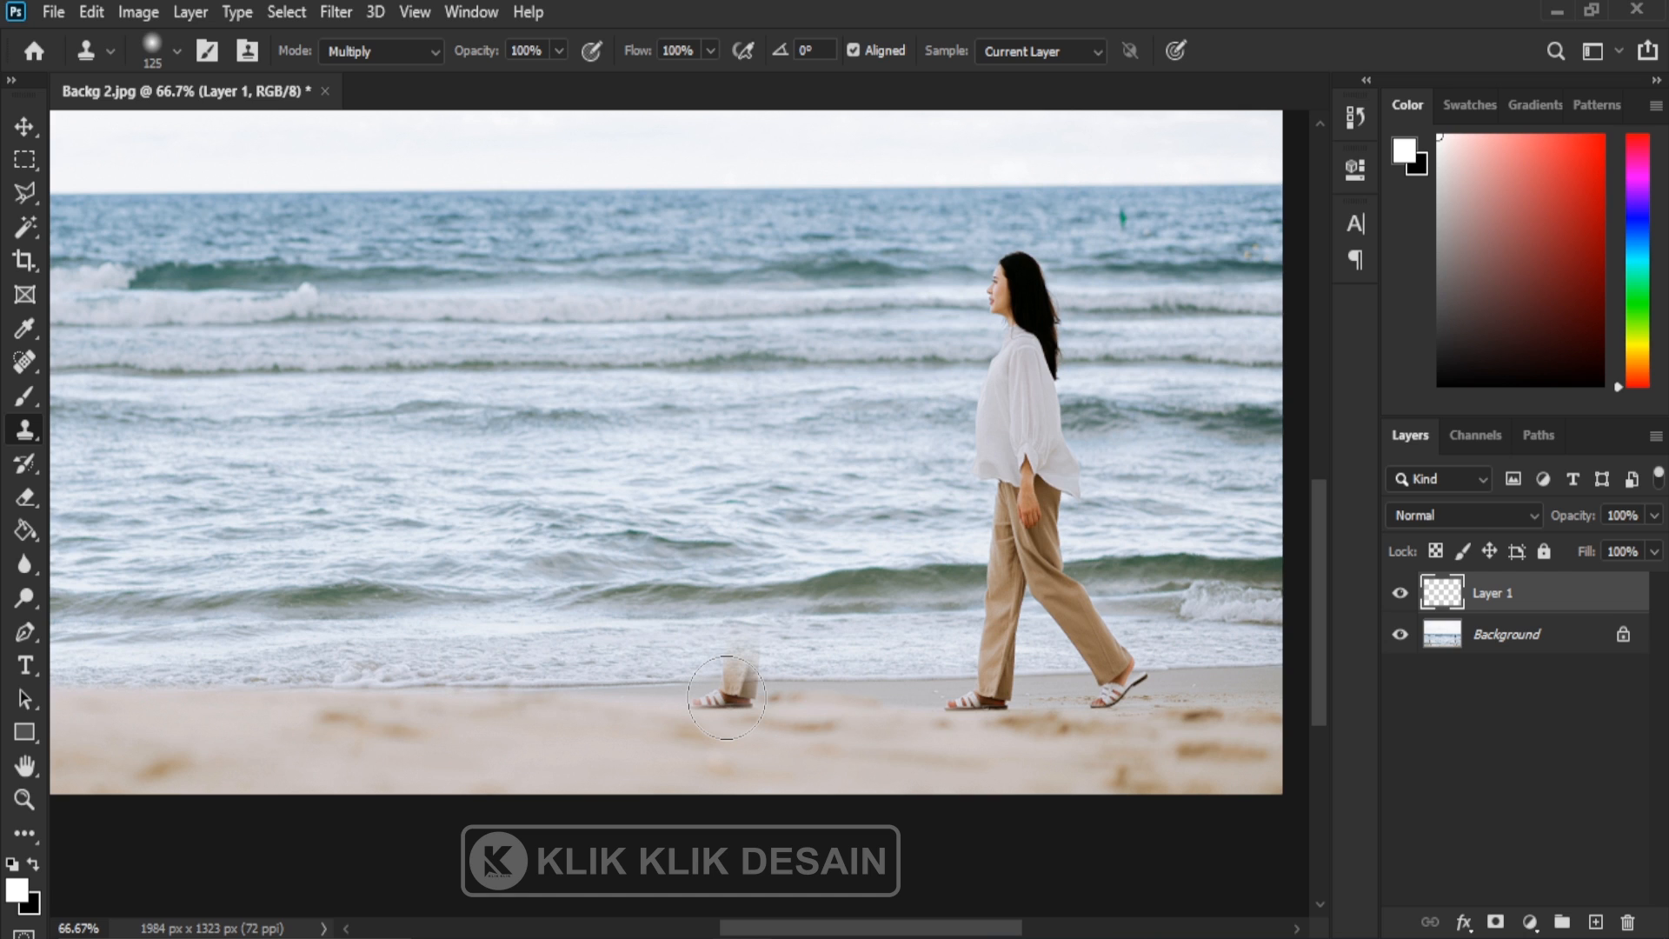
pyautogui.click(726, 697)
pyautogui.moveTo(726, 697); pyautogui.dragTo(757, 488)
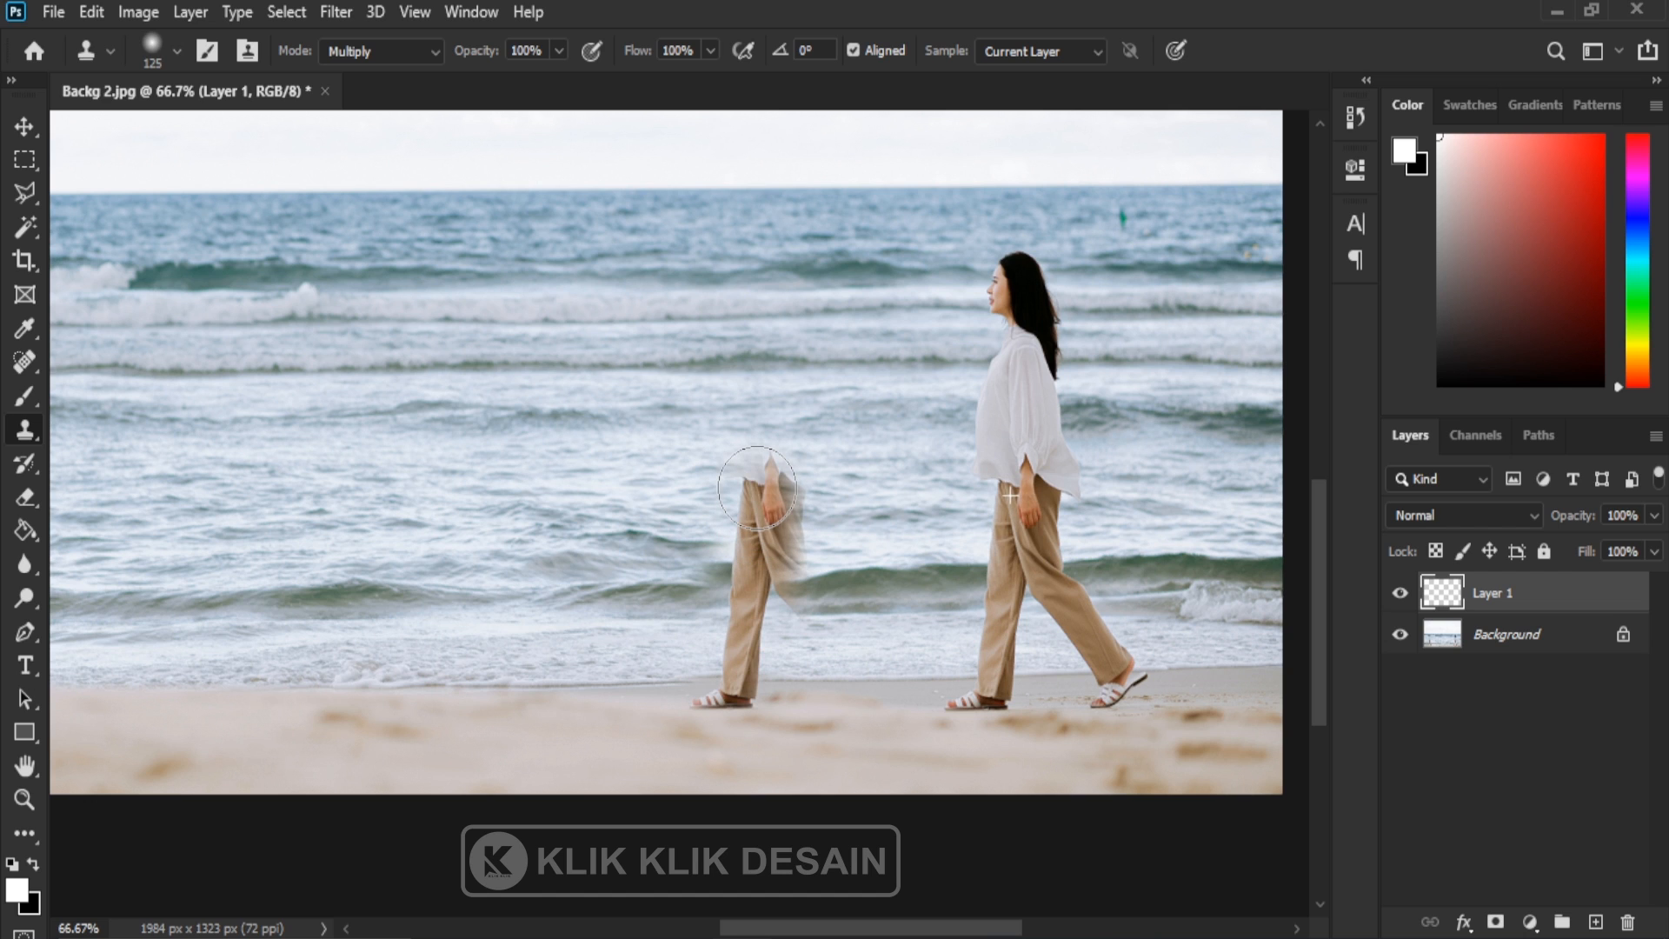
pyautogui.moveTo(757, 487)
pyautogui.mouseDown()
pyautogui.moveTo(732, 329)
pyautogui.moveTo(752, 272)
pyautogui.moveTo(780, 299)
pyautogui.moveTo(802, 607)
pyautogui.moveTo(857, 648)
pyautogui.moveTo(871, 690)
pyautogui.moveTo(854, 697)
pyautogui.moveTo(770, 427)
pyautogui.moveTo(720, 706)
pyautogui.mouseUp()
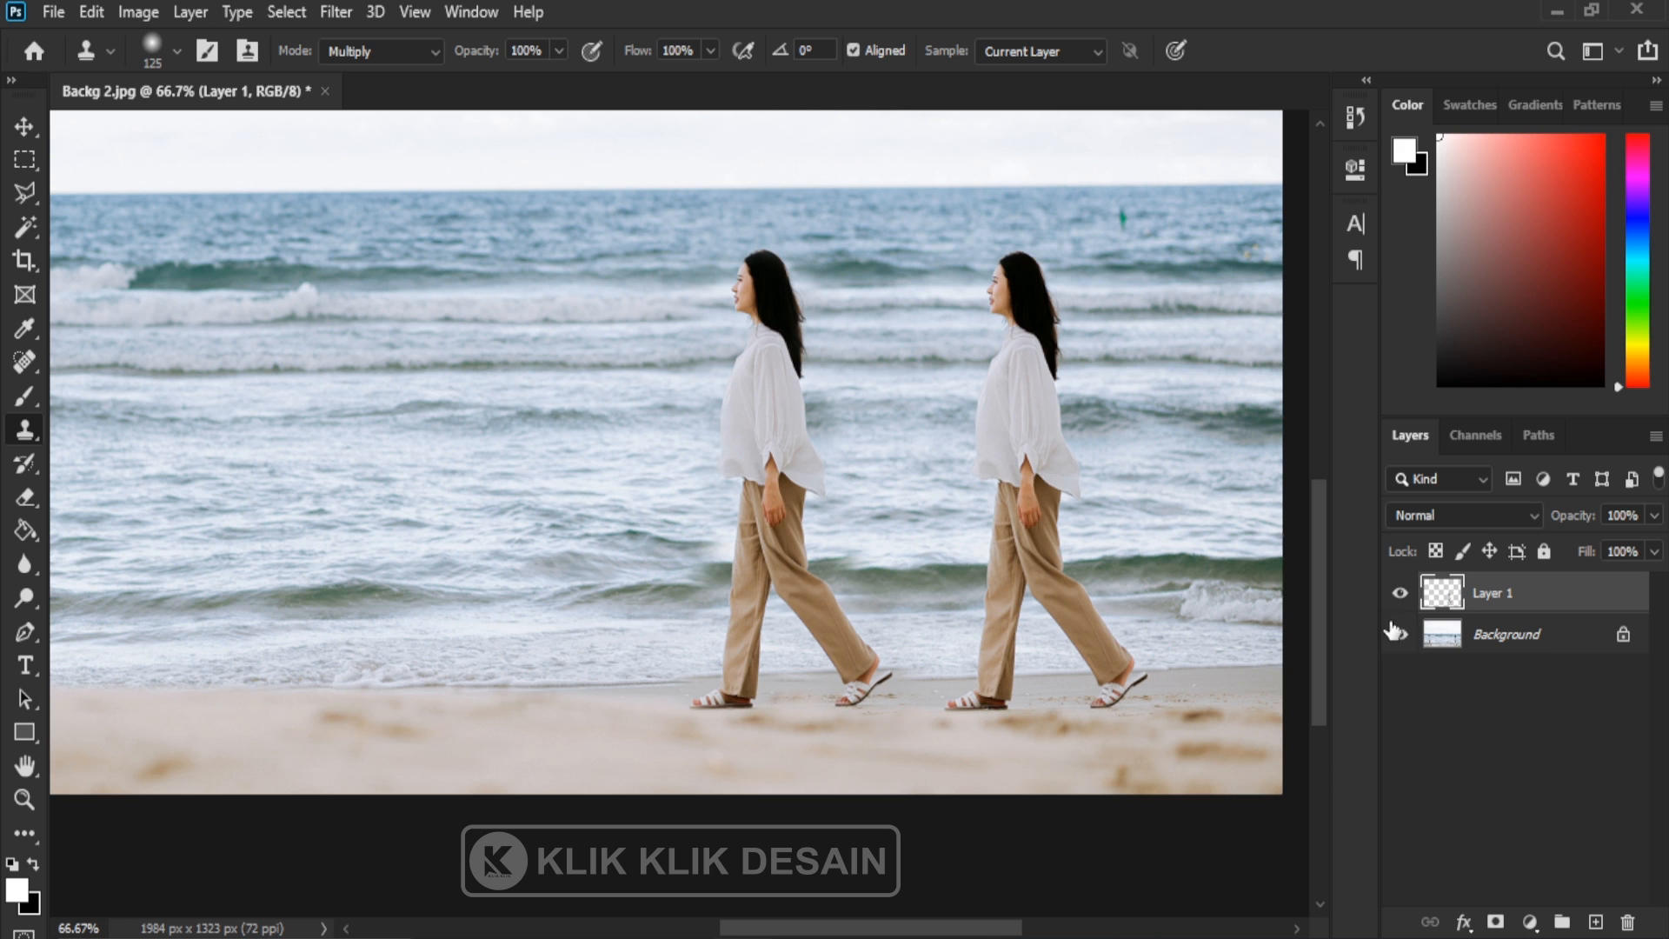
# Add a new layer directly above the Background and clone the whole woman onto it, slightly lower and closer to the man.
pyautogui.click(1541, 640)
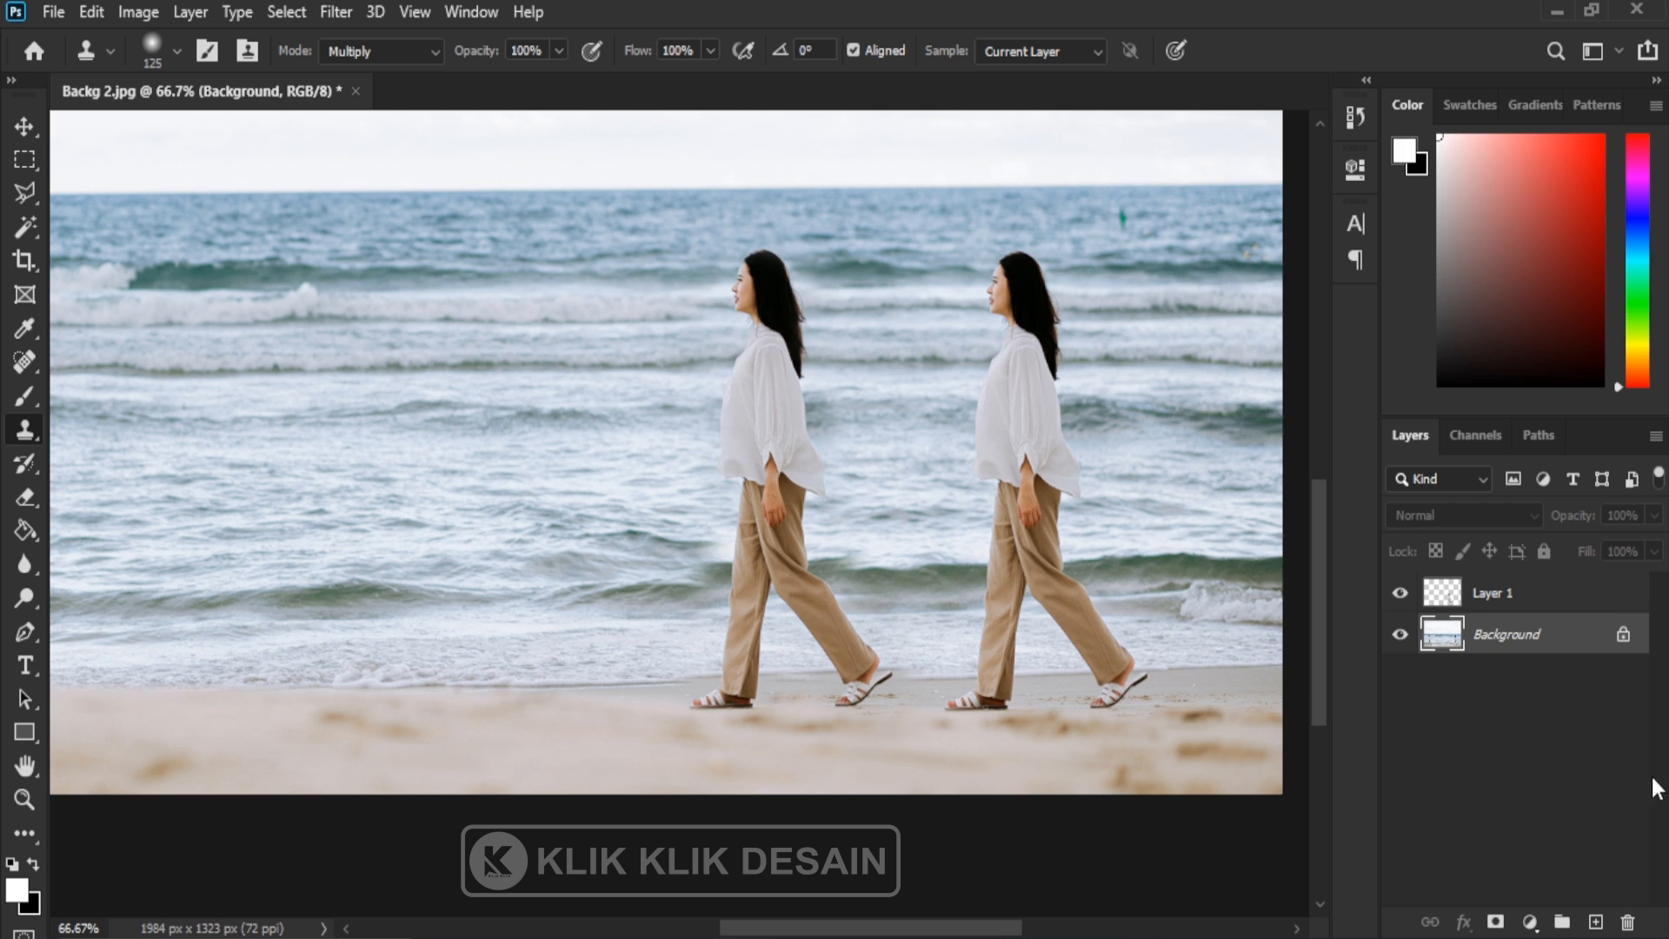
pyautogui.click(1597, 920)
pyautogui.moveTo(642, 735)
pyautogui.mouseDown()
pyautogui.moveTo(618, 685)
pyautogui.moveTo(621, 745)
pyautogui.moveTo(602, 744)
pyautogui.moveTo(613, 728)
pyautogui.moveTo(524, 605)
pyautogui.moveTo(490, 721)
pyautogui.moveTo(454, 756)
pyautogui.moveTo(496, 703)
pyautogui.moveTo(519, 532)
pyautogui.moveTo(513, 459)
pyautogui.moveTo(473, 410)
pyautogui.moveTo(498, 343)
pyautogui.moveTo(527, 332)
pyautogui.moveTo(538, 601)
pyautogui.moveTo(577, 690)
pyautogui.moveTo(565, 657)
pyautogui.mouseUp()
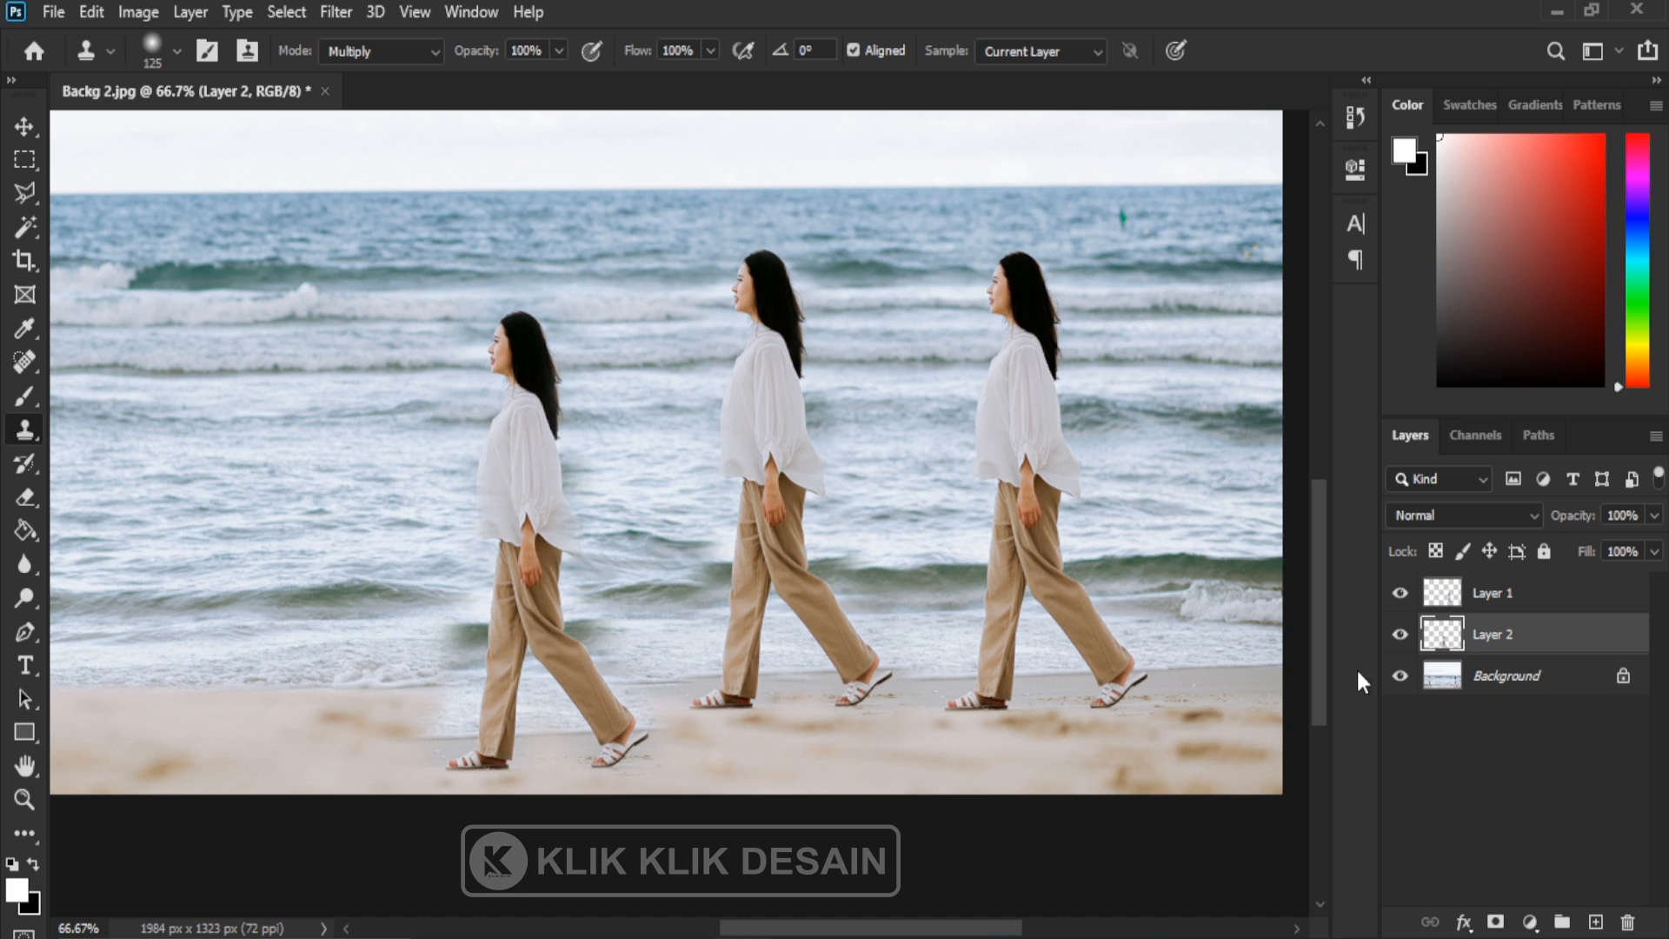
# Toggle the visibility of both cloned layers to compare them, leaving Layer 1 shown and Layer 2 hidden.
pyautogui.click(1400, 635)
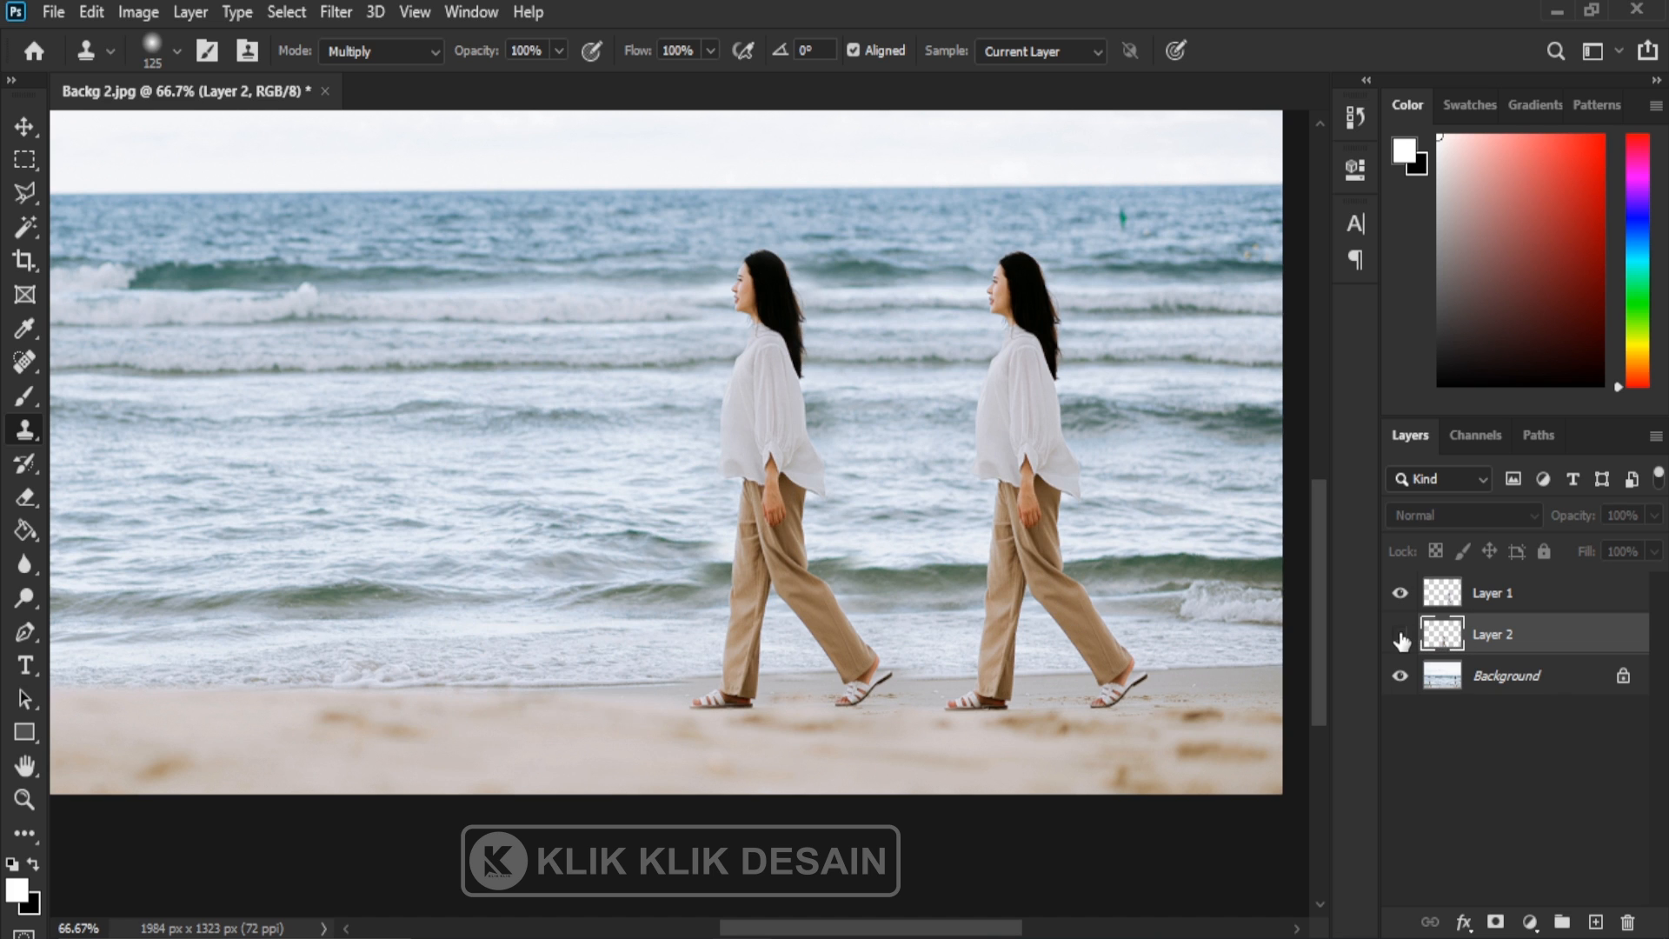
pyautogui.click(1400, 593)
pyautogui.click(1400, 635)
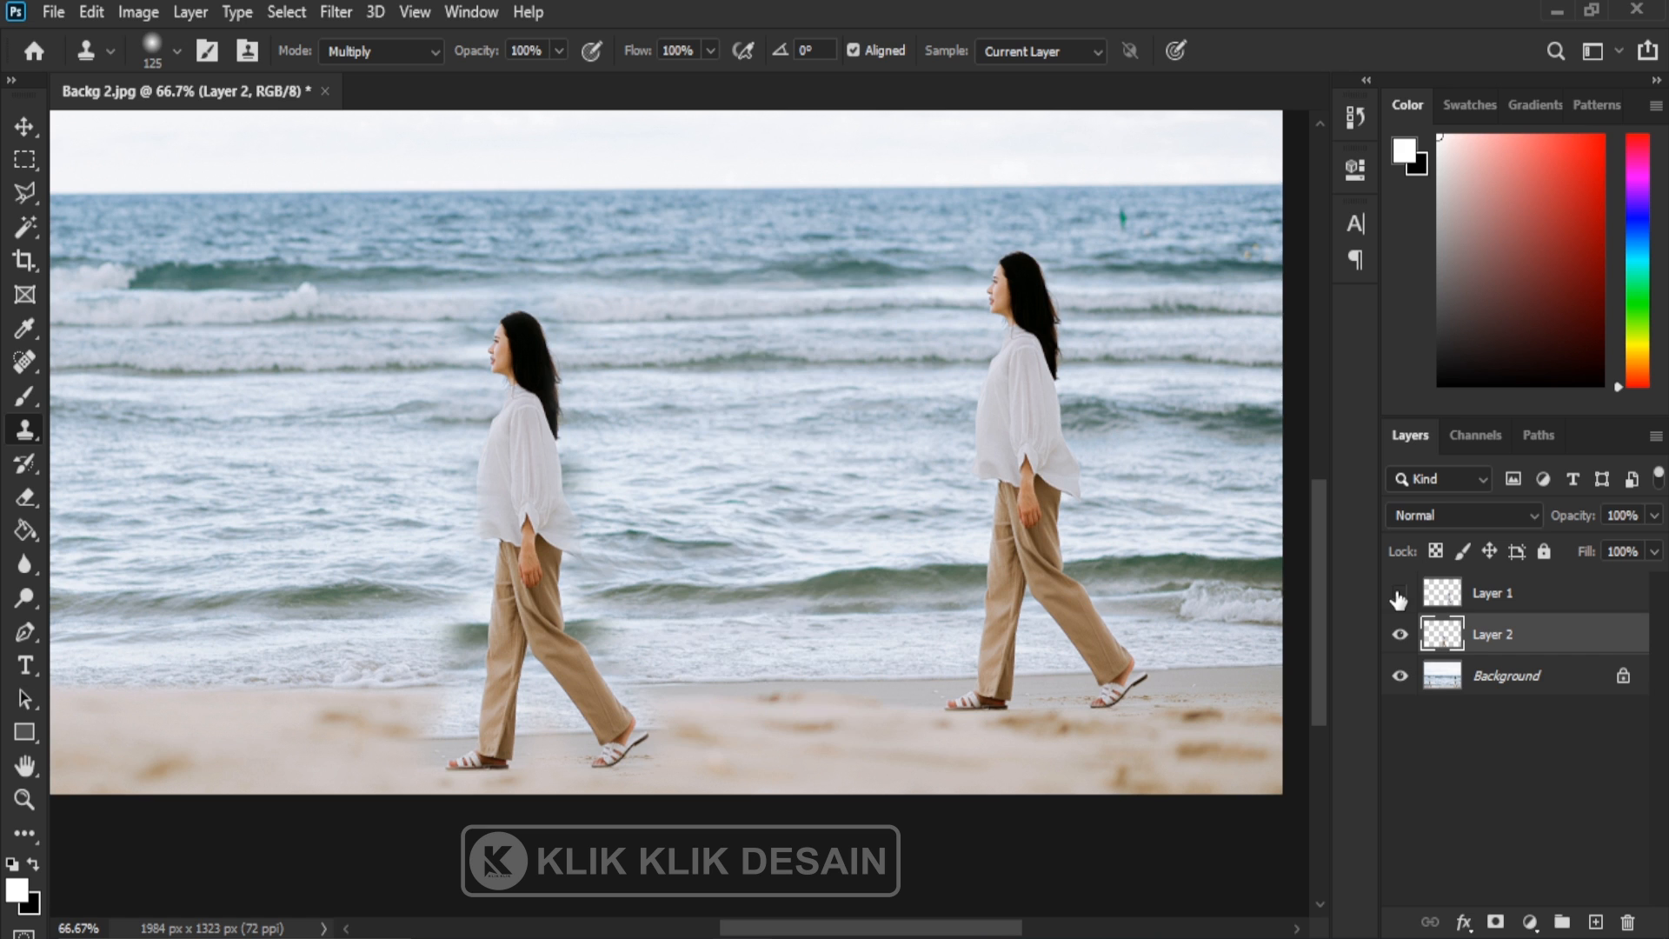
pyautogui.click(1400, 593)
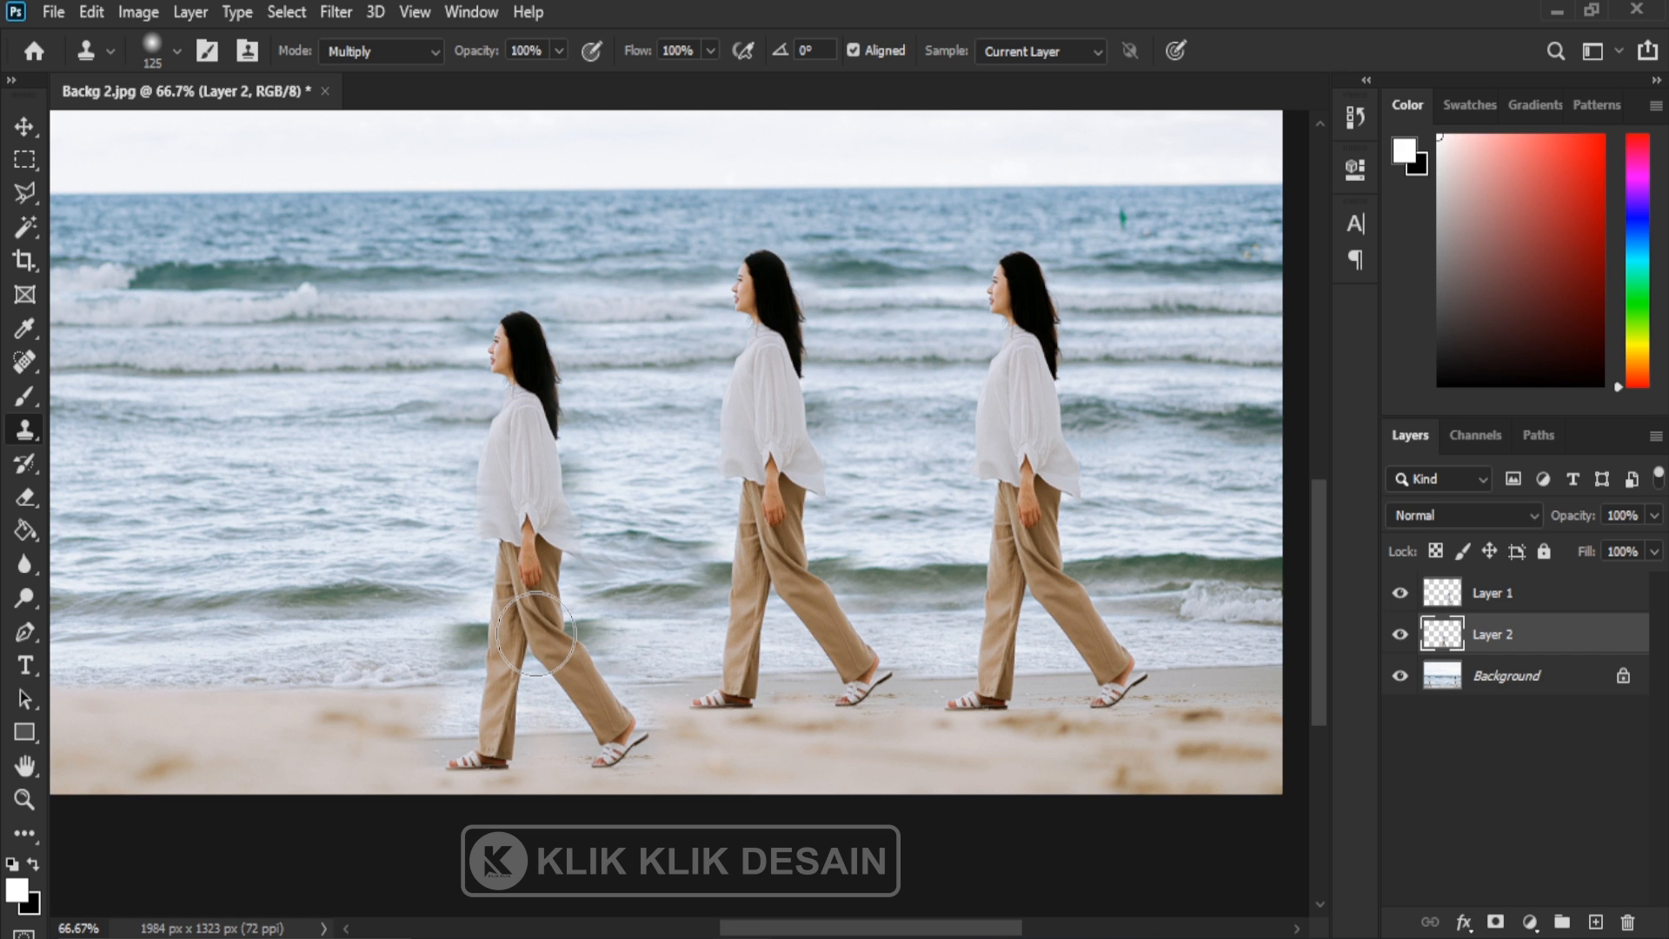
pyautogui.moveTo(492, 555); pyautogui.dragTo(652, 581)
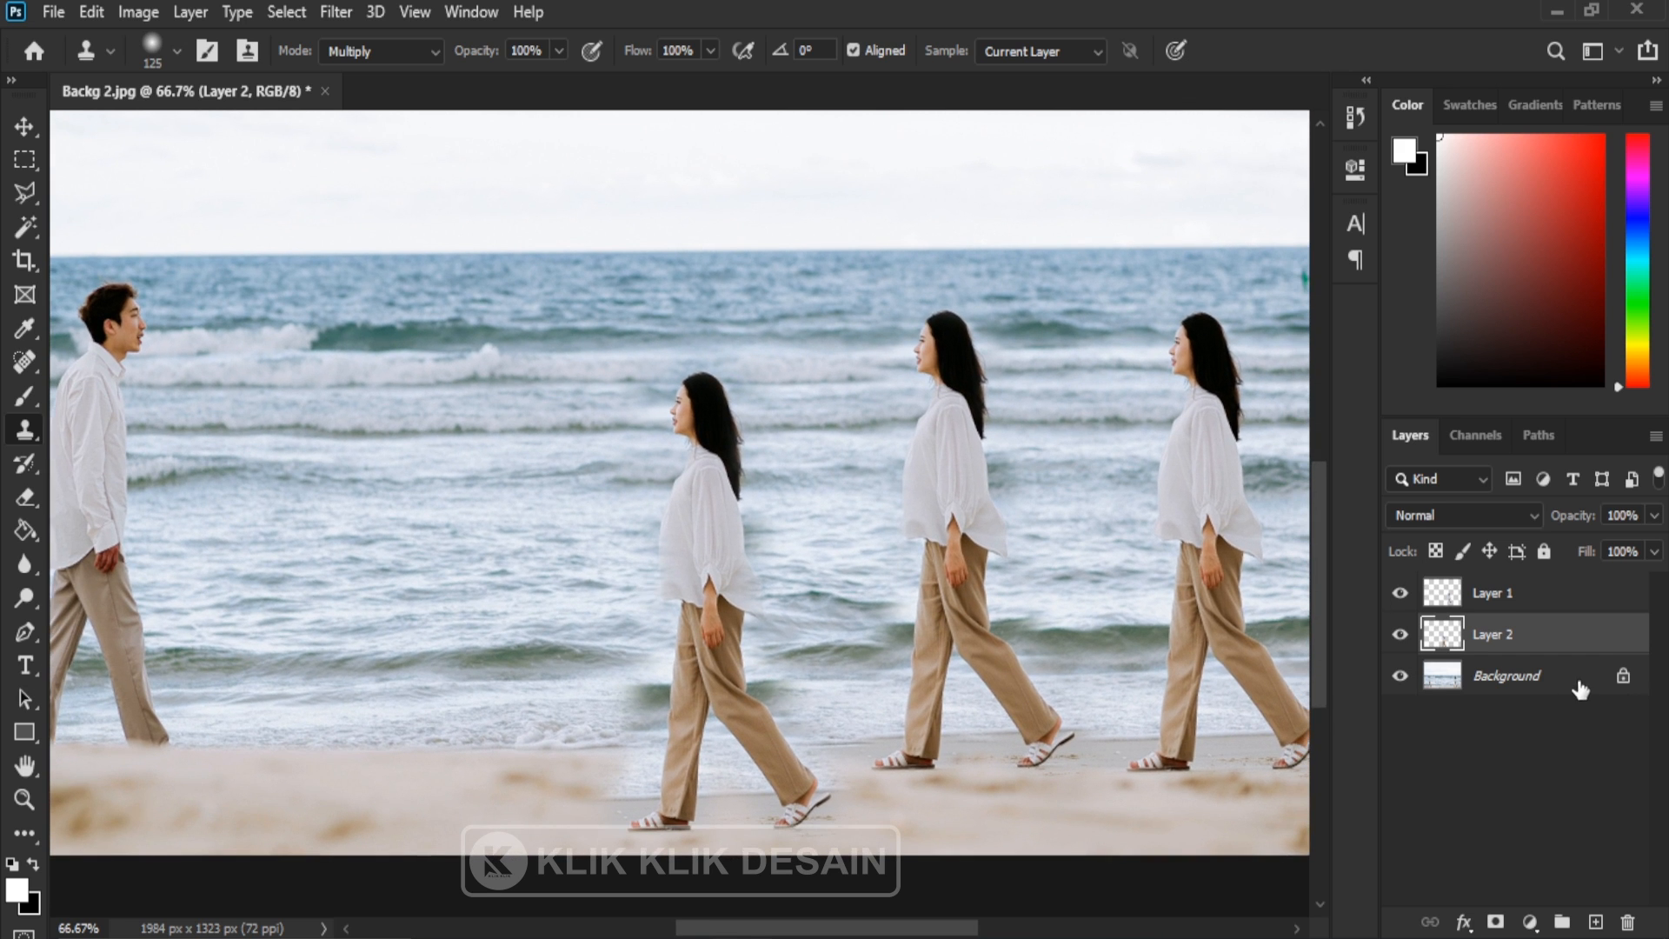
pyautogui.click(1400, 635)
pyautogui.click(1400, 593)
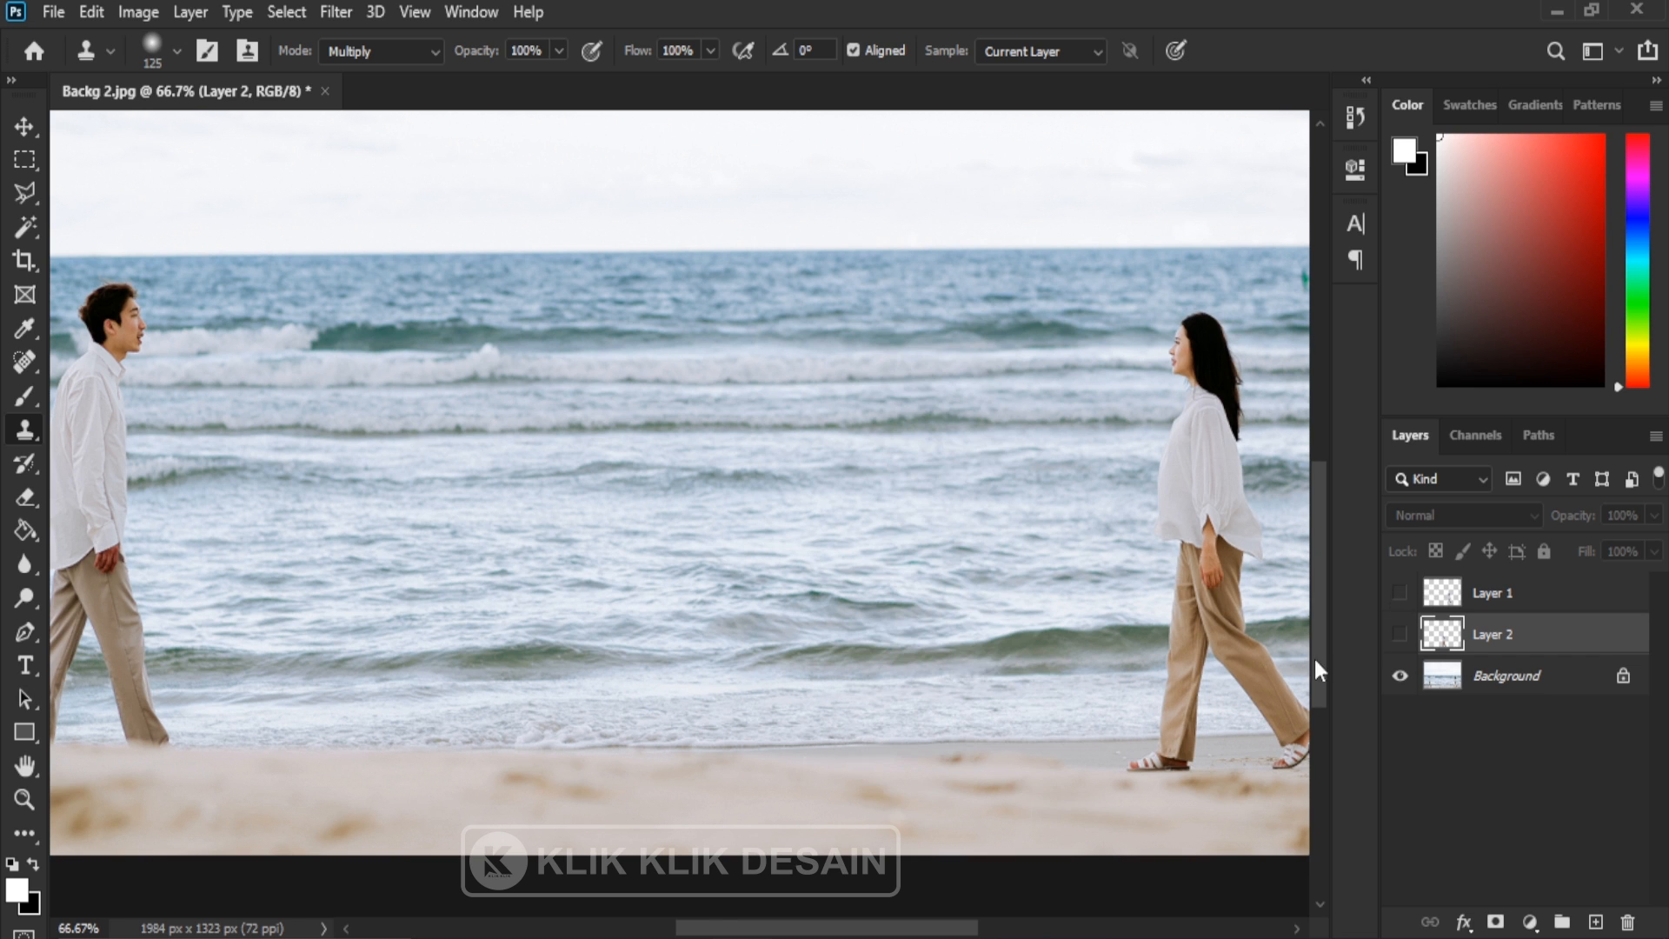
pyautogui.click(1400, 593)
# Sample the original woman's front foot on the Background layer as the clone source.
pyautogui.moveTo(1099, 614); pyautogui.dragTo(924, 620)
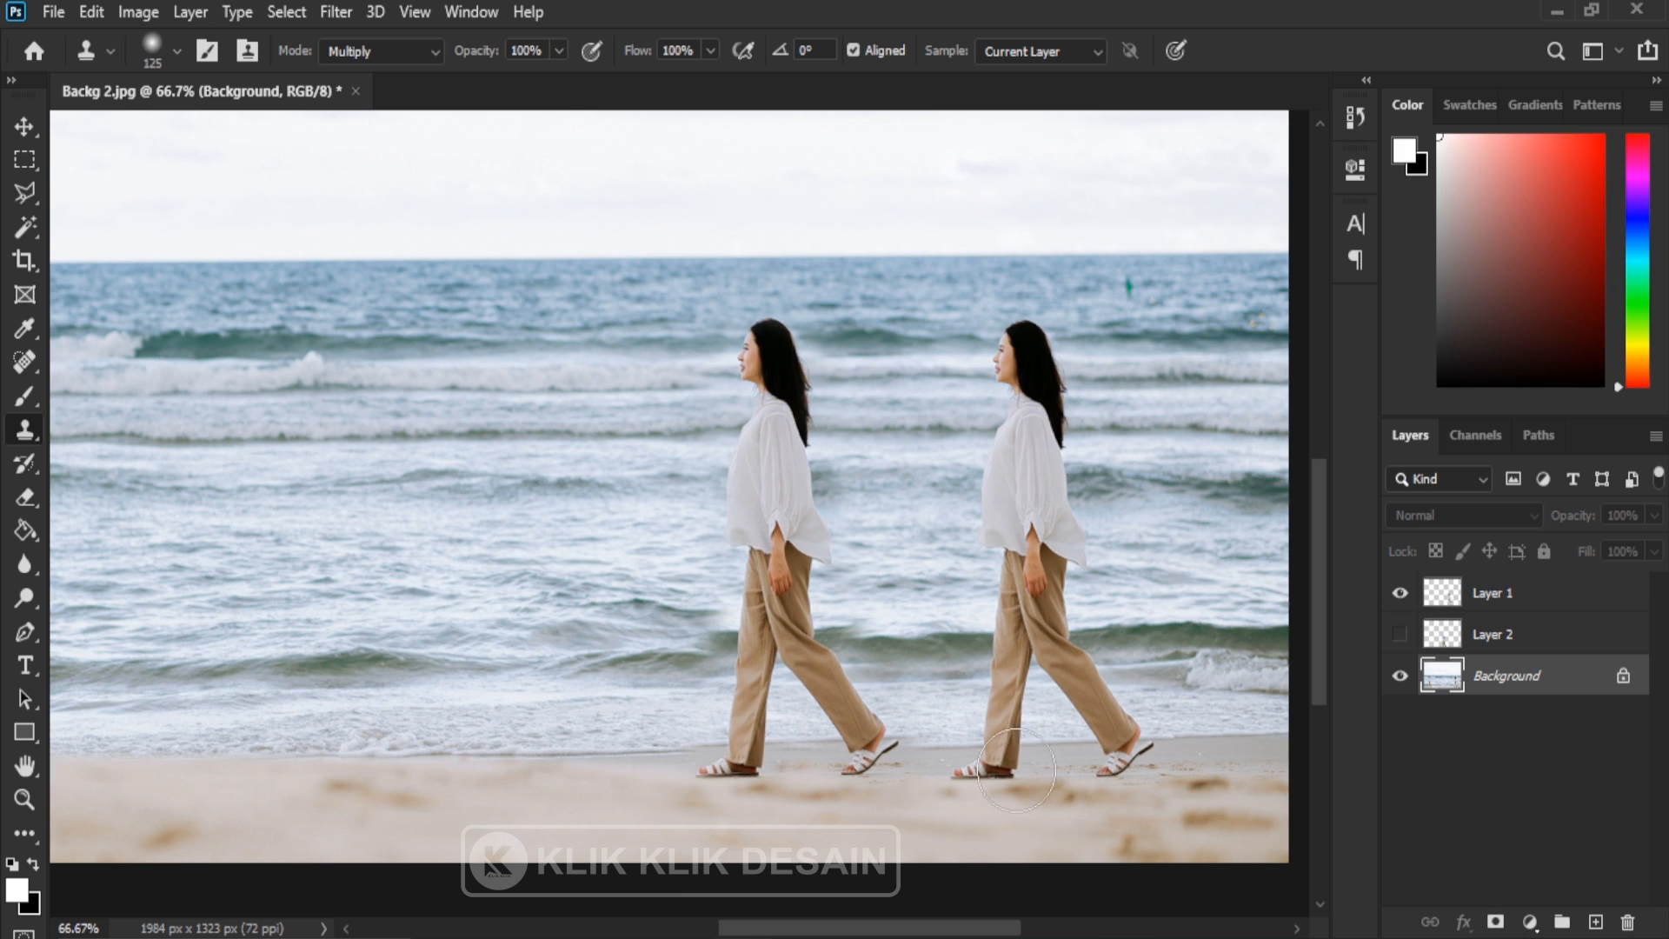
pyautogui.keyDown('alt'); pyautogui.click(987, 768); pyautogui.keyUp('alt')
pyautogui.hotkey('ctrl', '+')
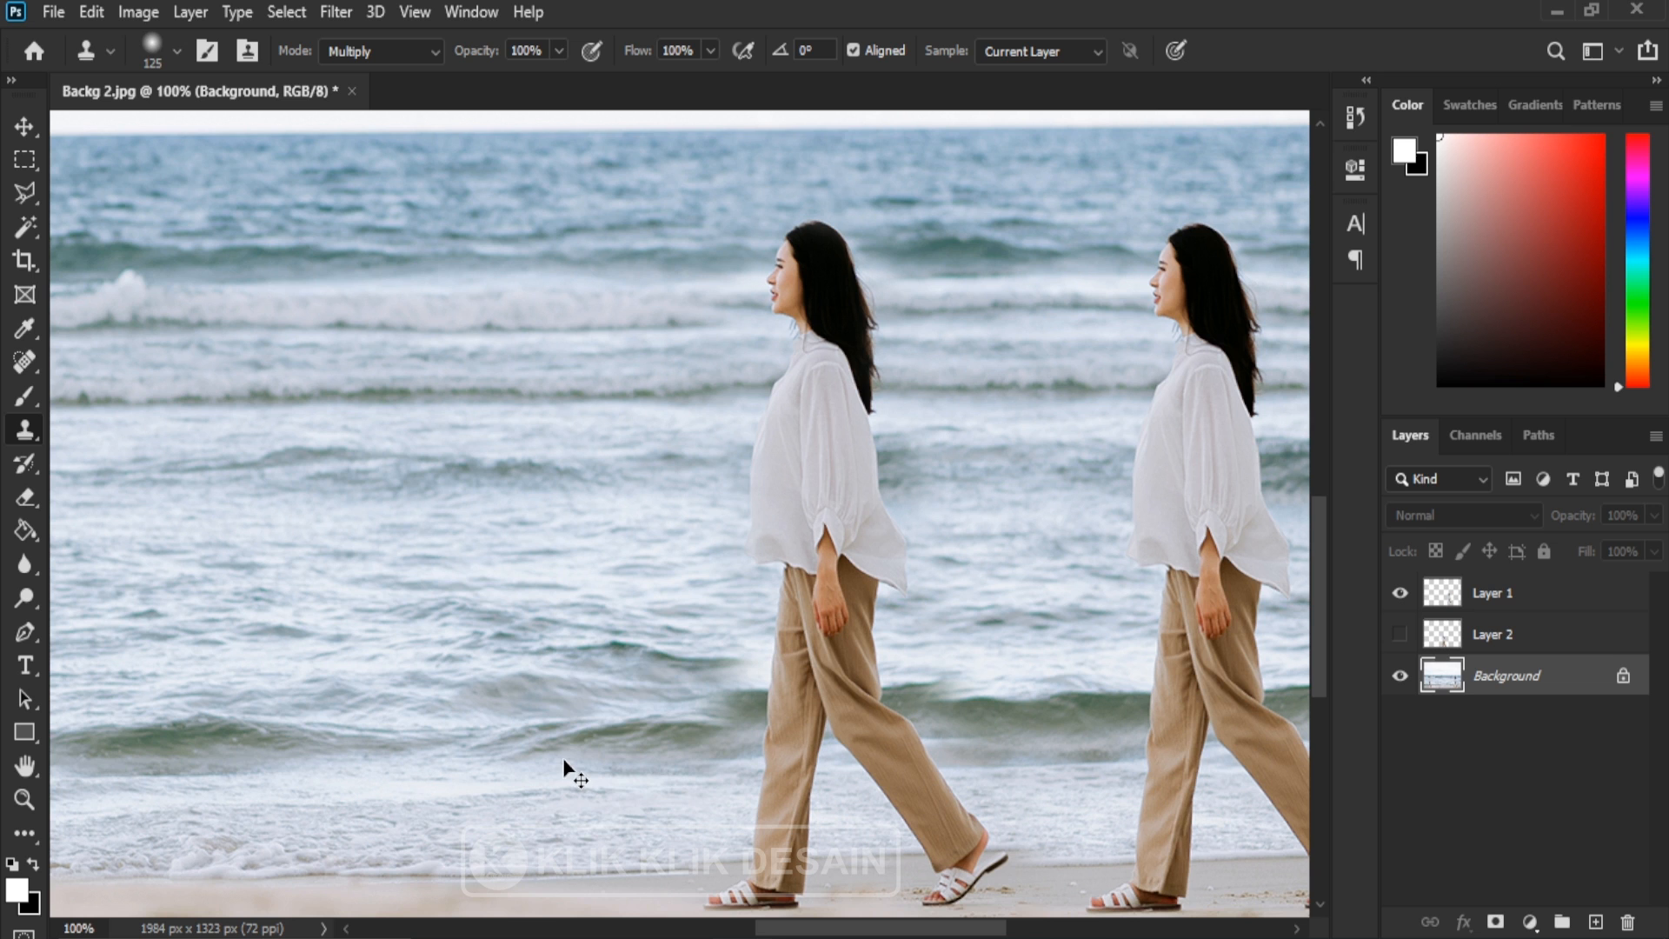
pyautogui.moveTo(644, 714); pyautogui.dragTo(611, 572)
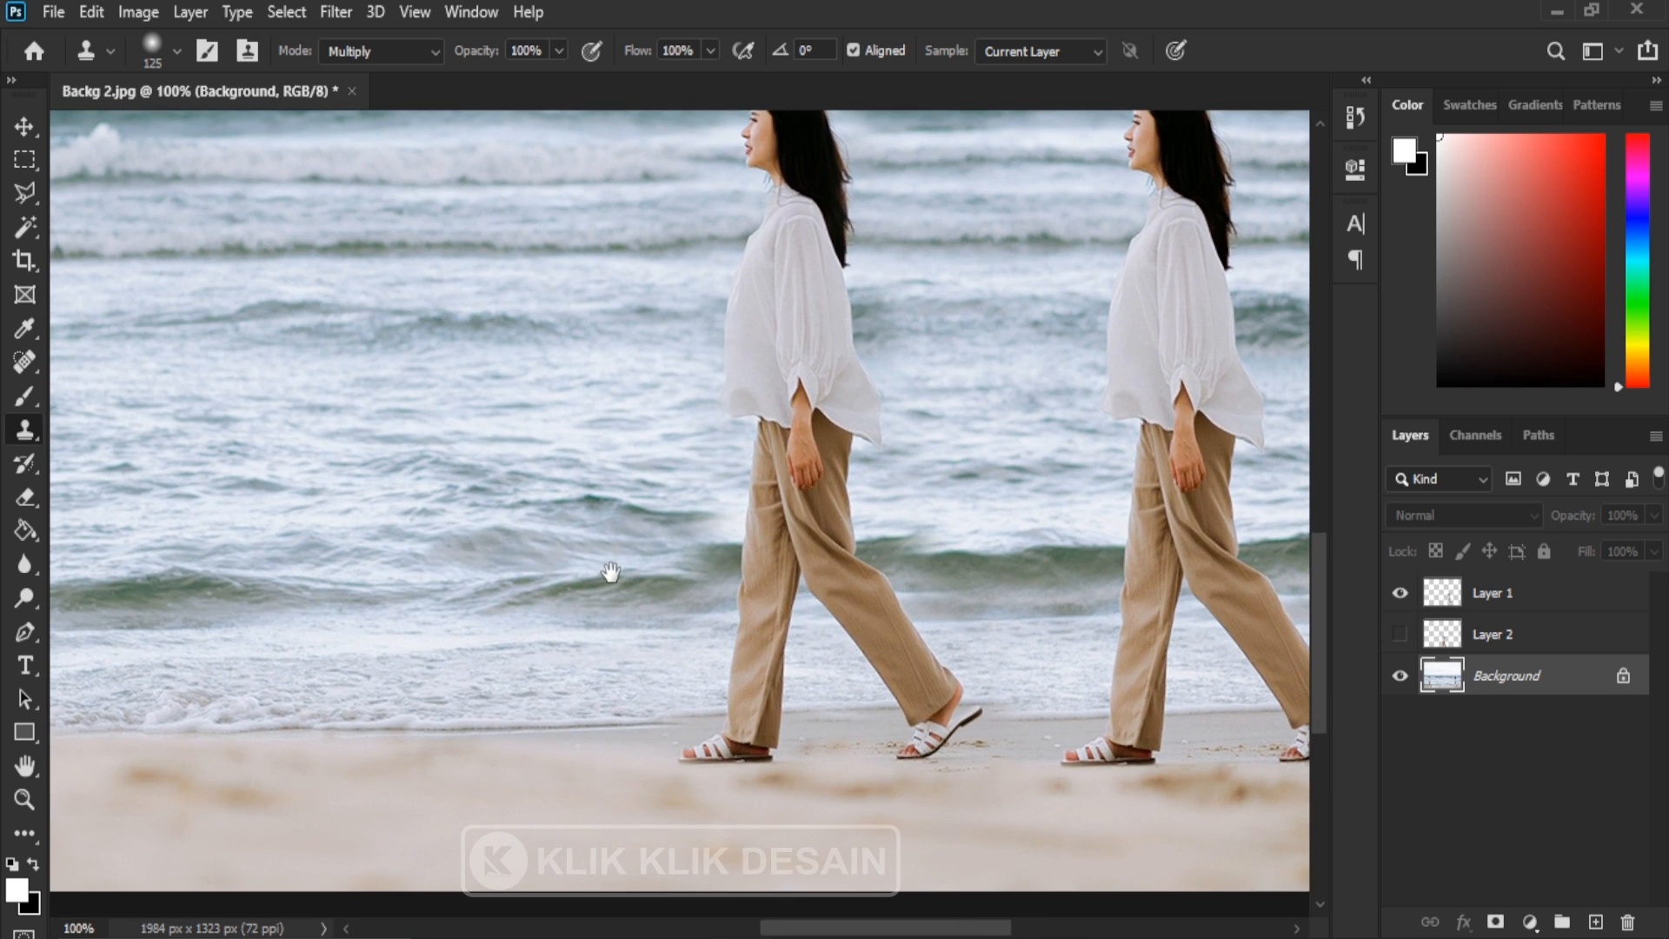
# Try cloning the woman's foot directly onto the Background layer at the water's edge, and undo the strokes.
pyautogui.moveTo(461, 674); pyautogui.dragTo(420, 733)
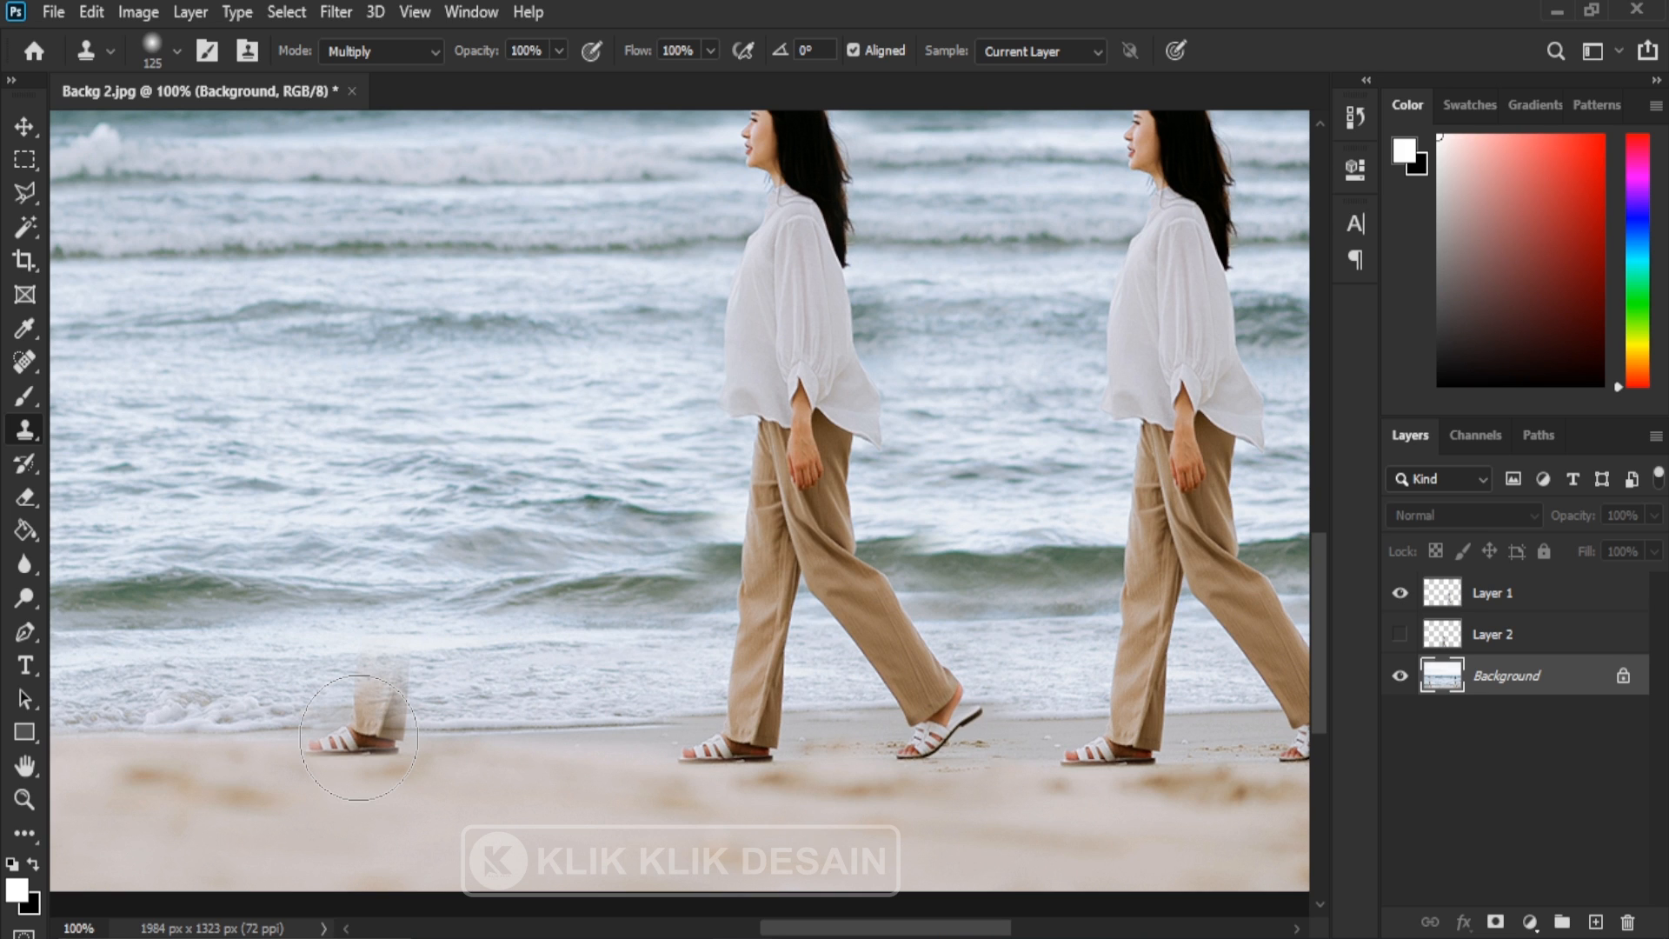
pyautogui.hotkey('ctrl', 'z')
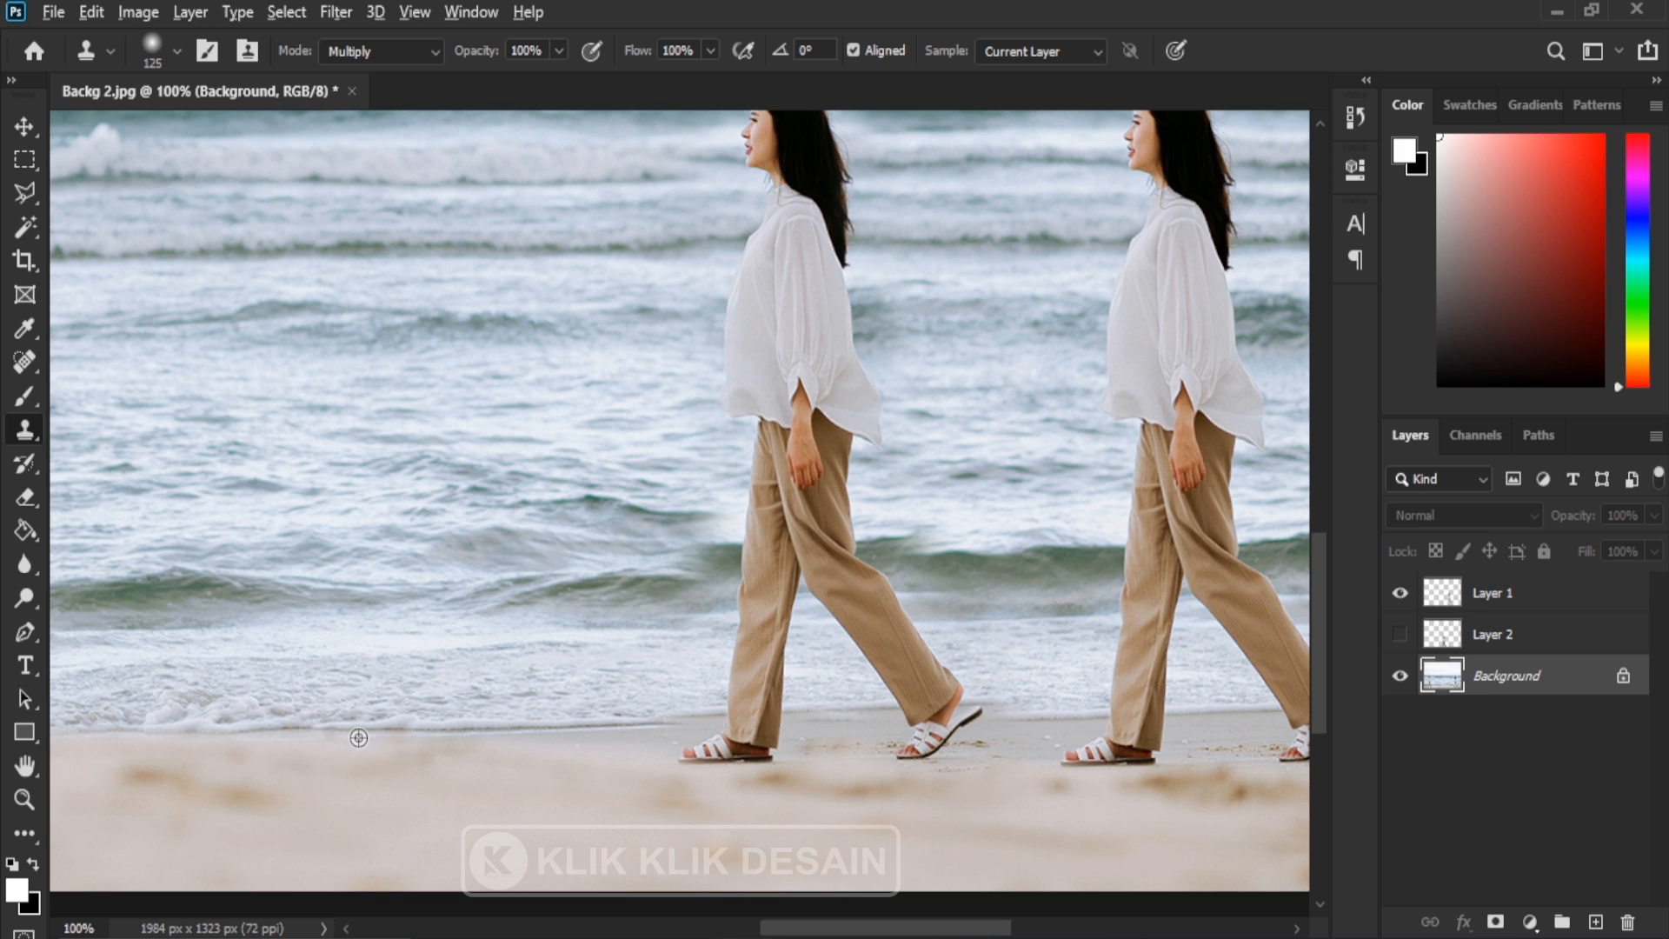
pyautogui.hotkey('ctrl', 'alt', 'z')
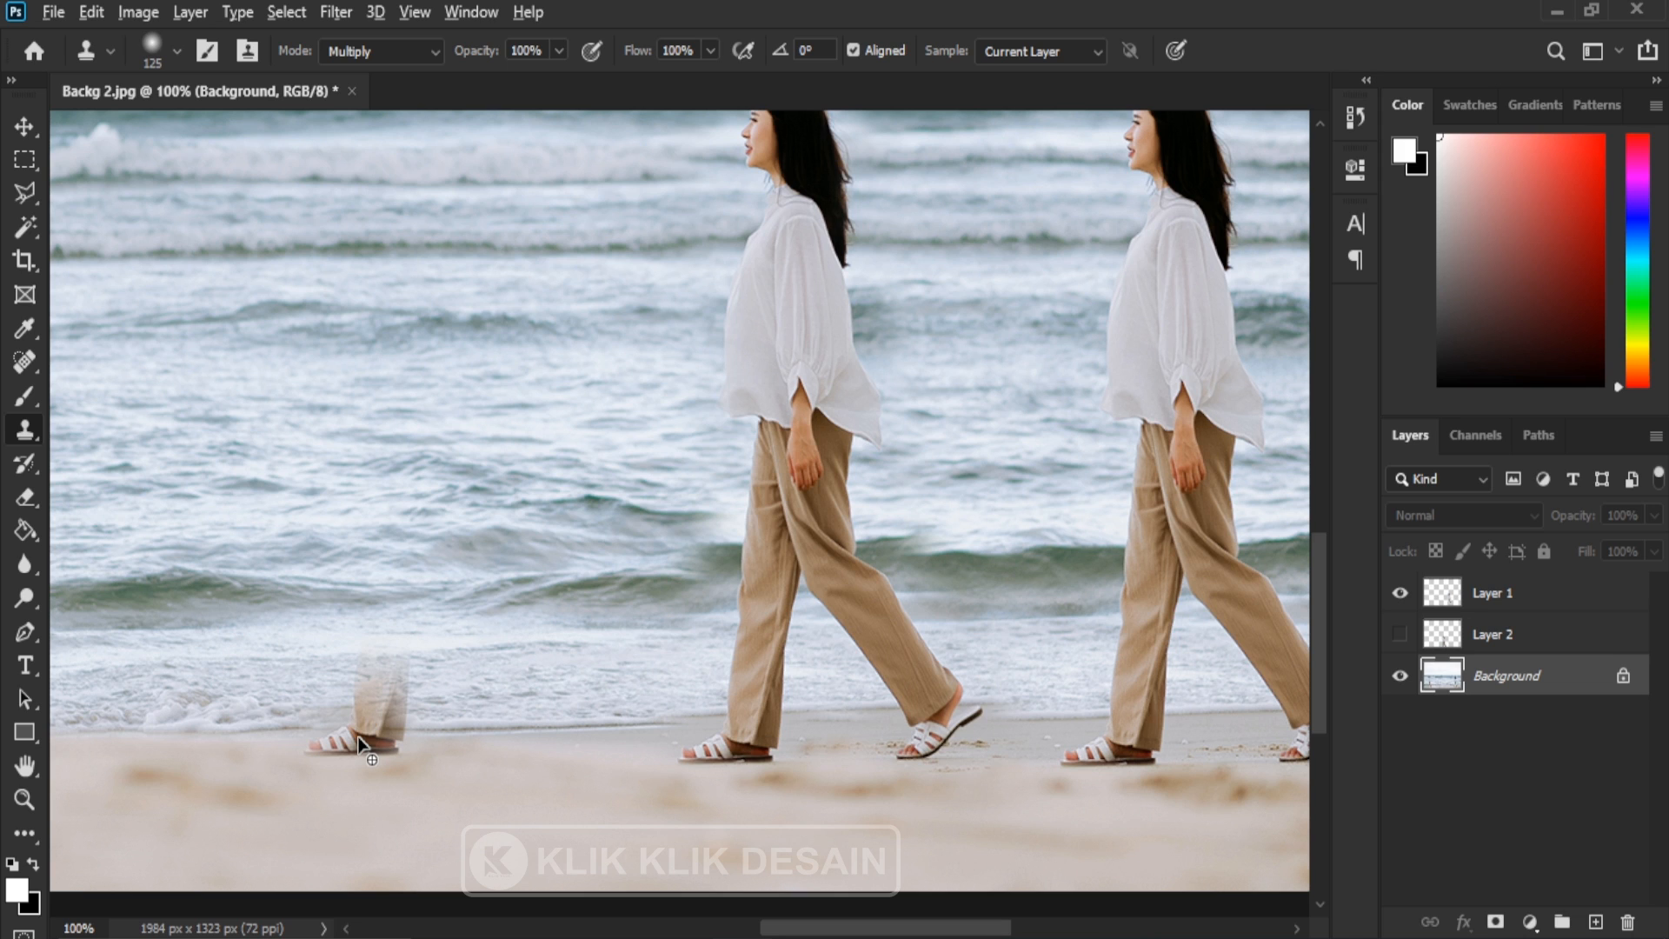
pyautogui.hotkey('ctrl', 'z')
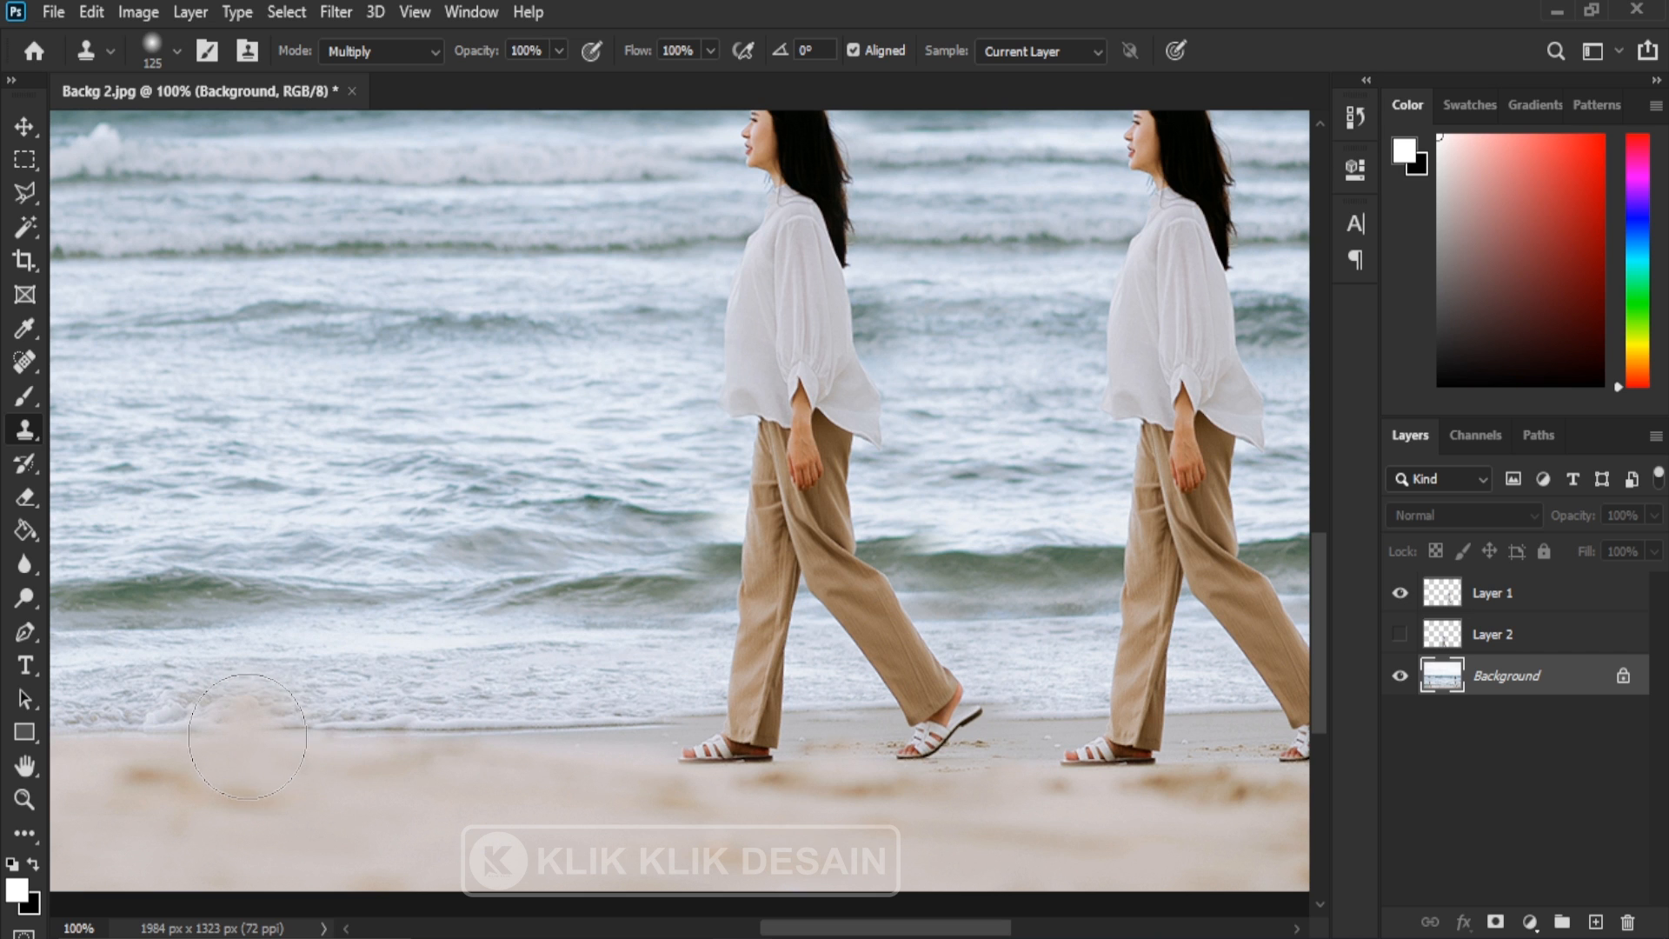
pyautogui.moveTo(280, 744)
pyautogui.mouseDown()
pyautogui.moveTo(337, 572)
pyautogui.moveTo(374, 164)
pyautogui.moveTo(383, 586)
pyautogui.moveTo(407, 665)
pyautogui.moveTo(471, 756)
pyautogui.moveTo(492, 702)
pyautogui.moveTo(330, 317)
pyautogui.mouseUp()
pyautogui.press('space')
pyautogui.moveTo(262, 528); pyautogui.dragTo(537, 532)
pyautogui.hotkey('ctrl', 'z')
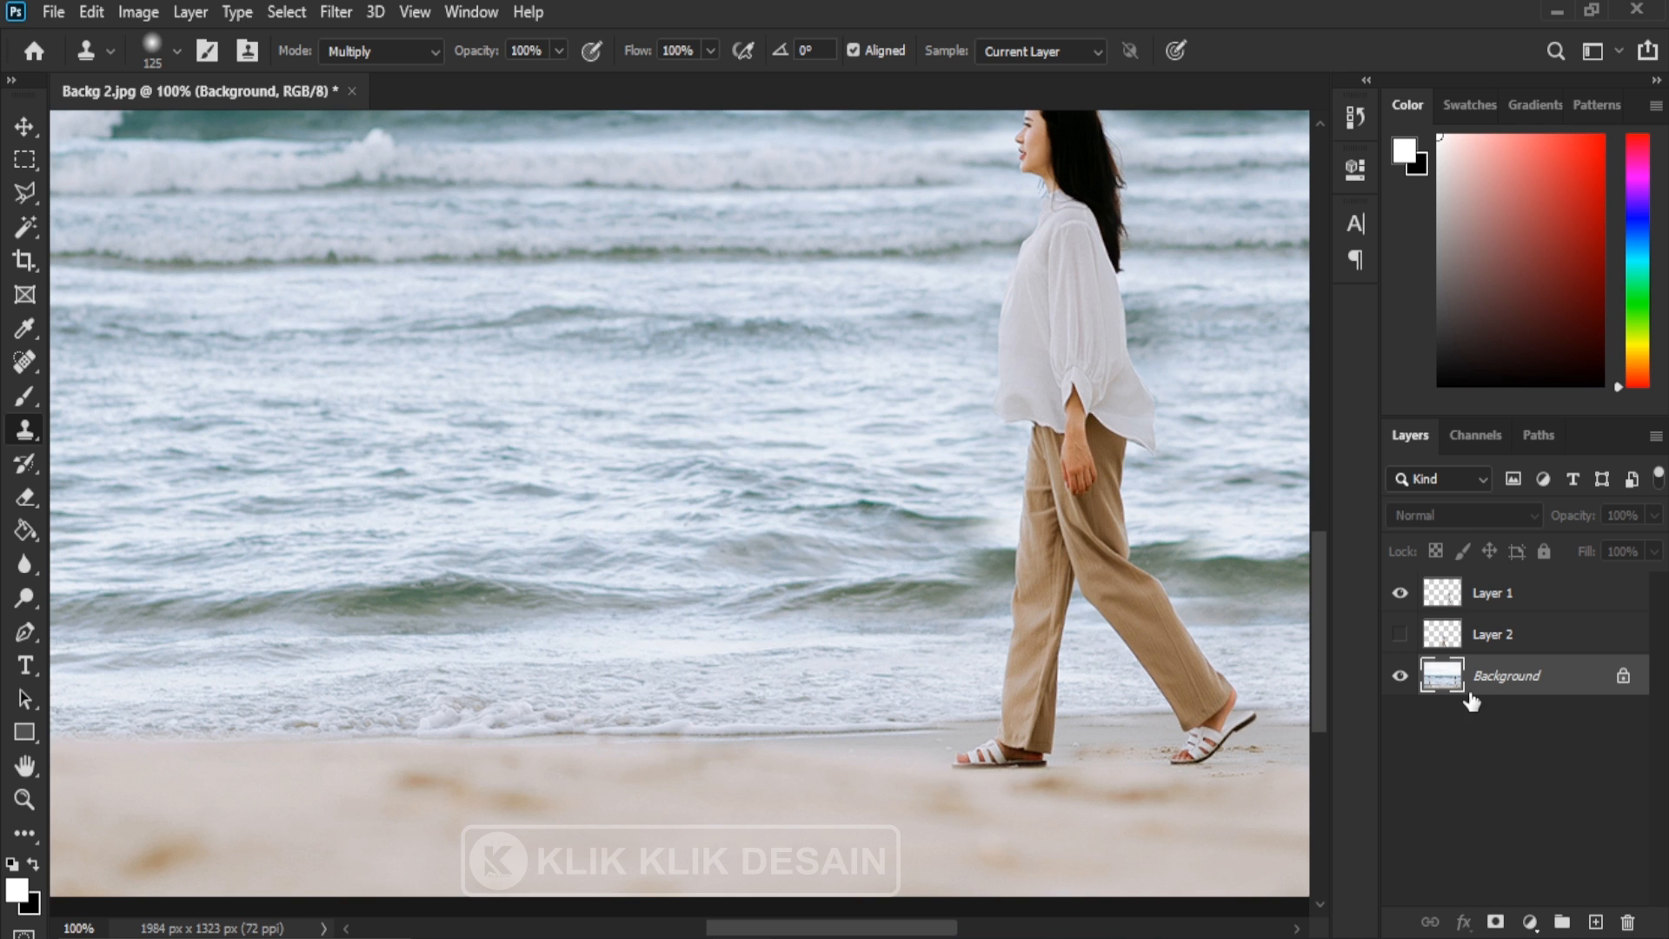
# Add a new empty layer directly above the Background layer.
pyautogui.press('space')
pyautogui.moveTo(975, 657); pyautogui.dragTo(492, 645)
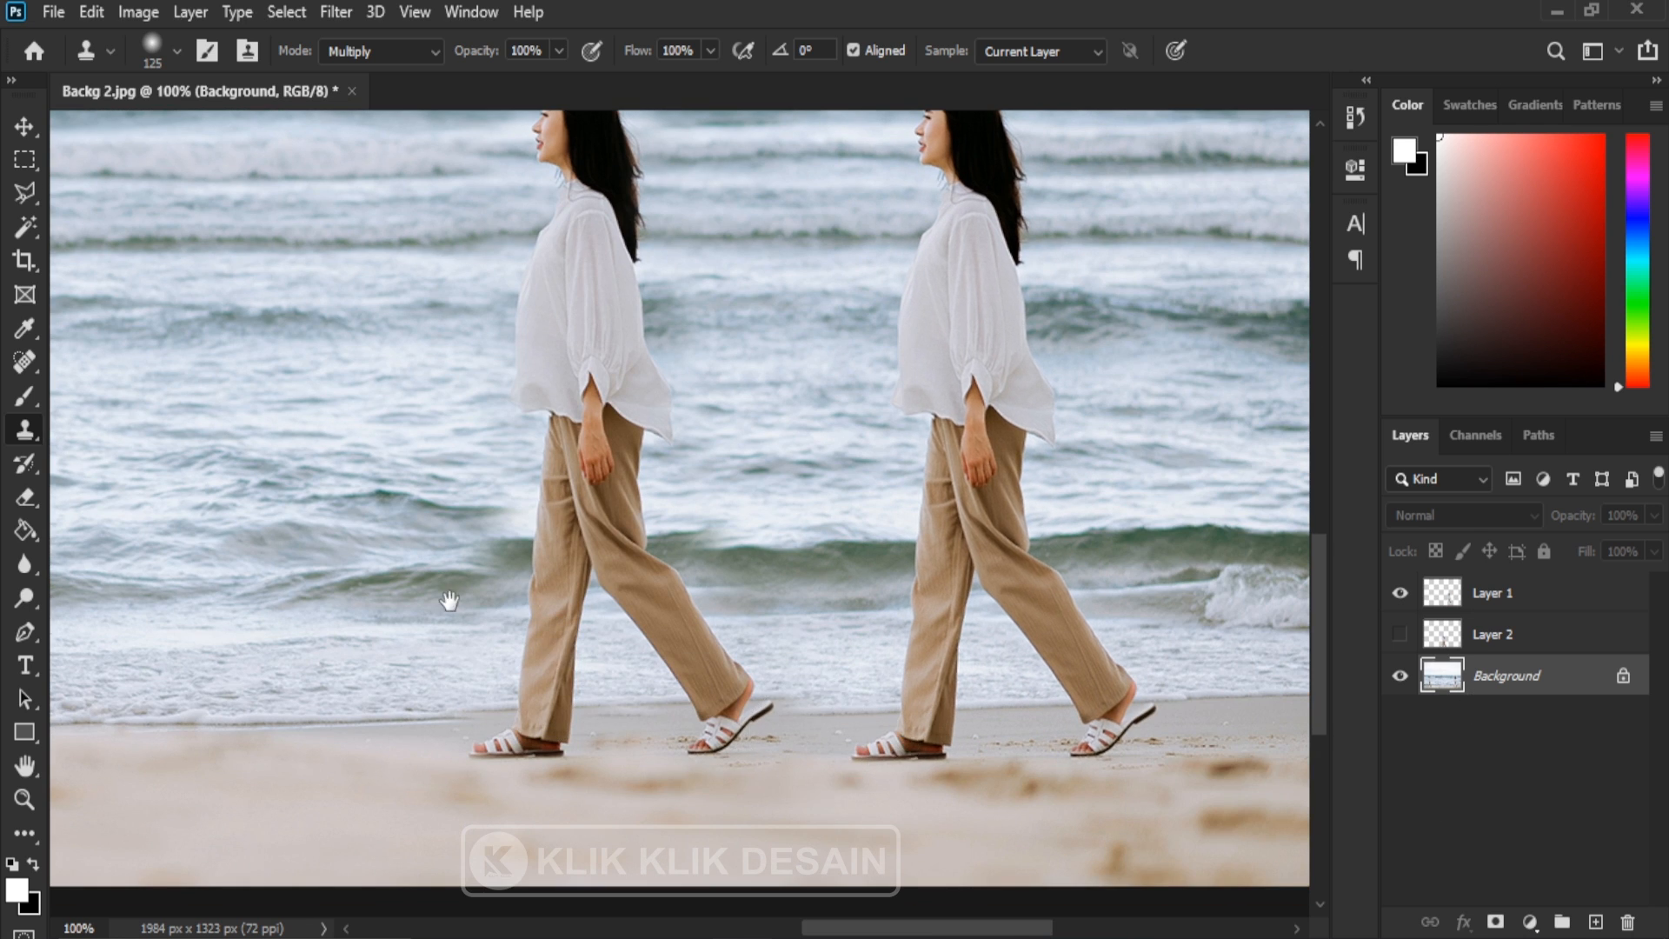
pyautogui.press('space')
pyautogui.moveTo(447, 596); pyautogui.dragTo(723, 645)
pyautogui.click(1595, 922)
# Try stamping the woman's foot onto Layer 3 and step back and forth through the stroke, undoing it.
pyautogui.moveTo(578, 727)
pyautogui.mouseDown()
pyautogui.moveTo(543, 774)
pyautogui.moveTo(479, 781)
pyautogui.mouseUp()
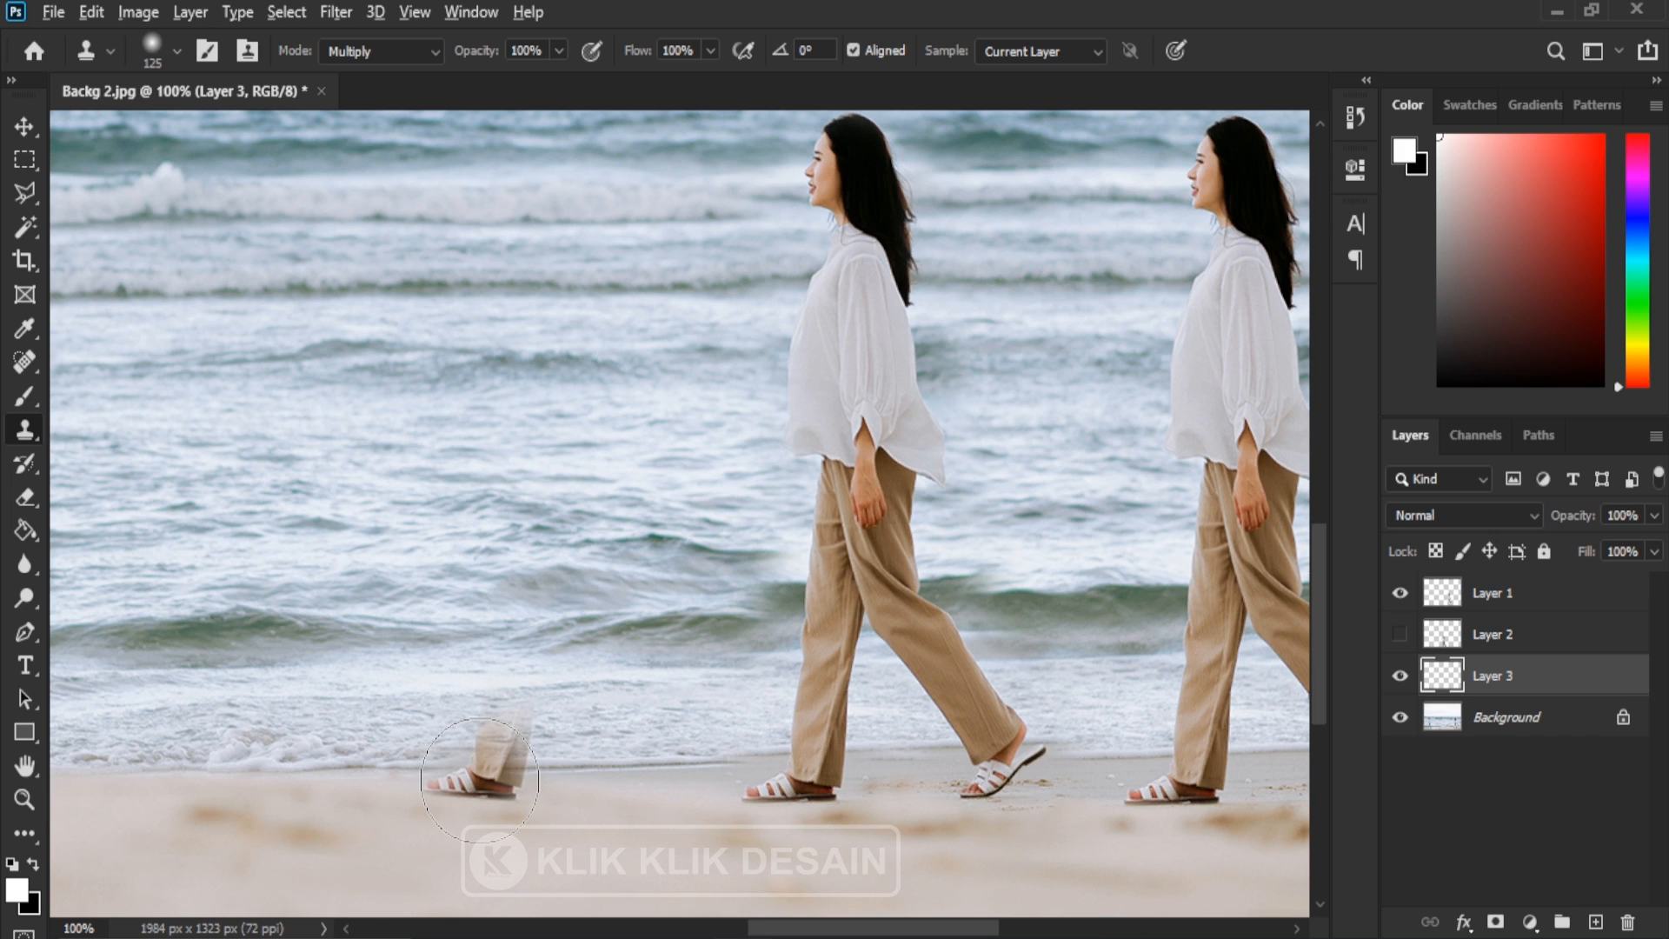
pyautogui.hotkey('ctrl', 'z')
pyautogui.hotkey('ctrl', 'shift', 'z')
pyautogui.hotkey('ctrl', 'z')
pyautogui.hotkey('ctrl', 'shift', 'z')
pyautogui.hotkey('ctrl', 'z')
pyautogui.hotkey('ctrl', 'z')
pyautogui.hotkey('ctrl', 'z')
pyautogui.hotkey('ctrl', 'z')
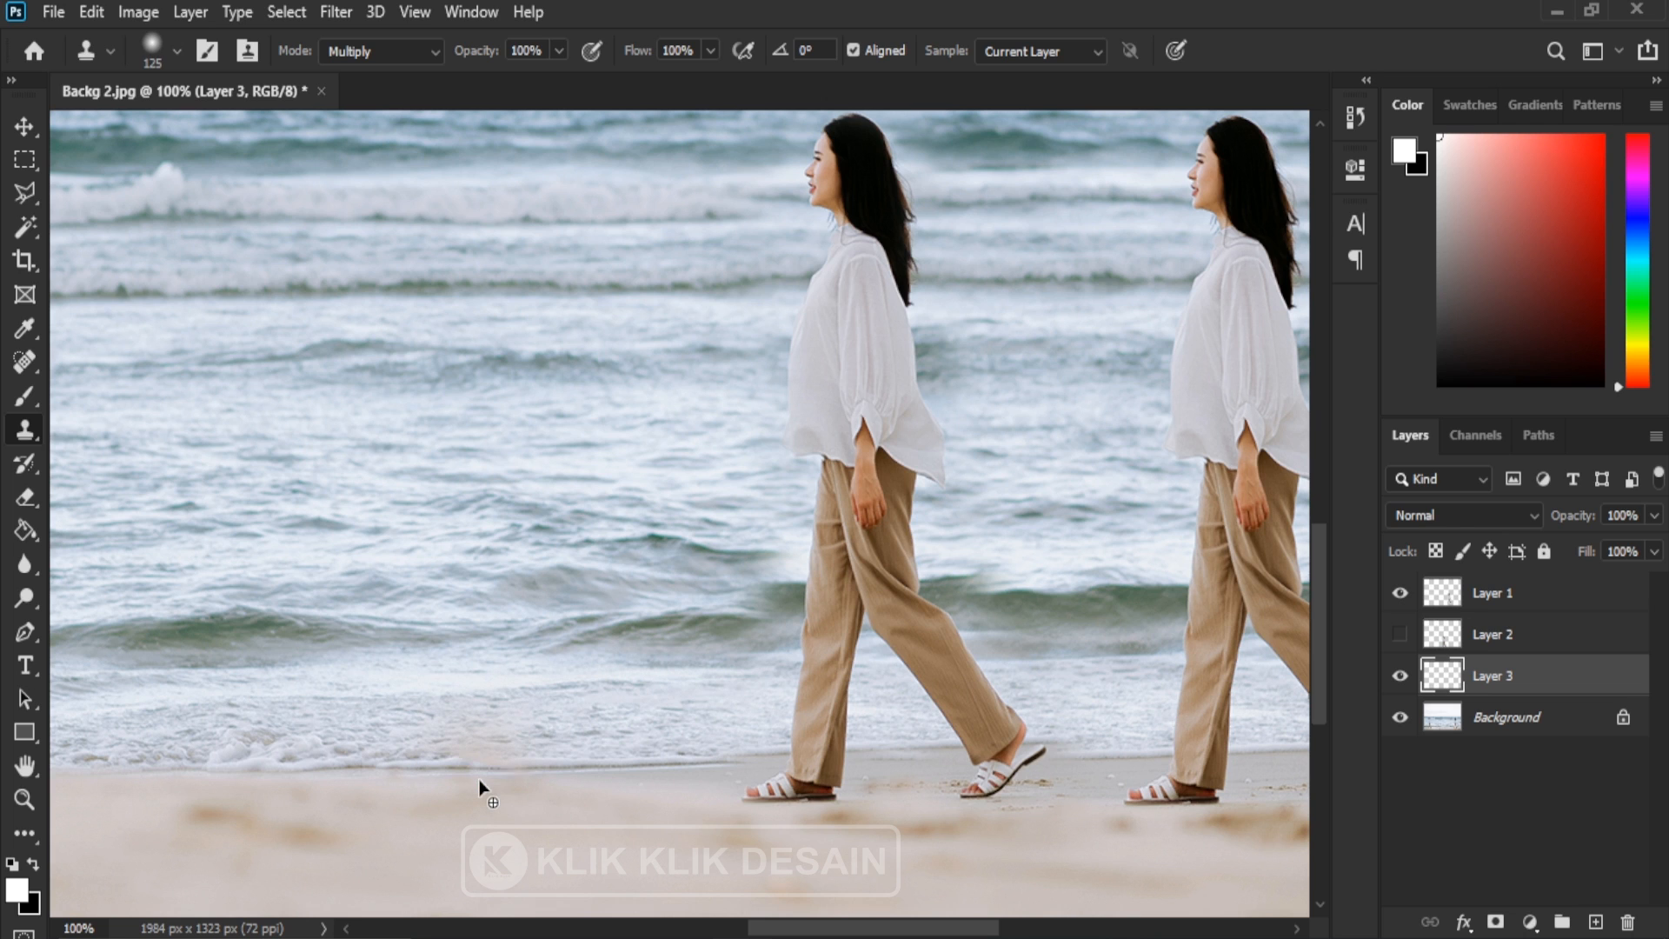
# Clone the whole woman onto Layer 3 in a tilted pose, in front of the first copy.
pyautogui.moveTo(479, 785)
pyautogui.mouseDown()
pyautogui.moveTo(346, 796)
pyautogui.moveTo(434, 574)
pyautogui.moveTo(482, 242)
pyautogui.moveTo(507, 192)
pyautogui.moveTo(529, 189)
pyautogui.moveTo(537, 300)
pyautogui.moveTo(492, 631)
pyautogui.moveTo(504, 720)
pyautogui.moveTo(546, 762)
pyautogui.moveTo(564, 826)
pyautogui.moveTo(530, 826)
pyautogui.mouseUp()
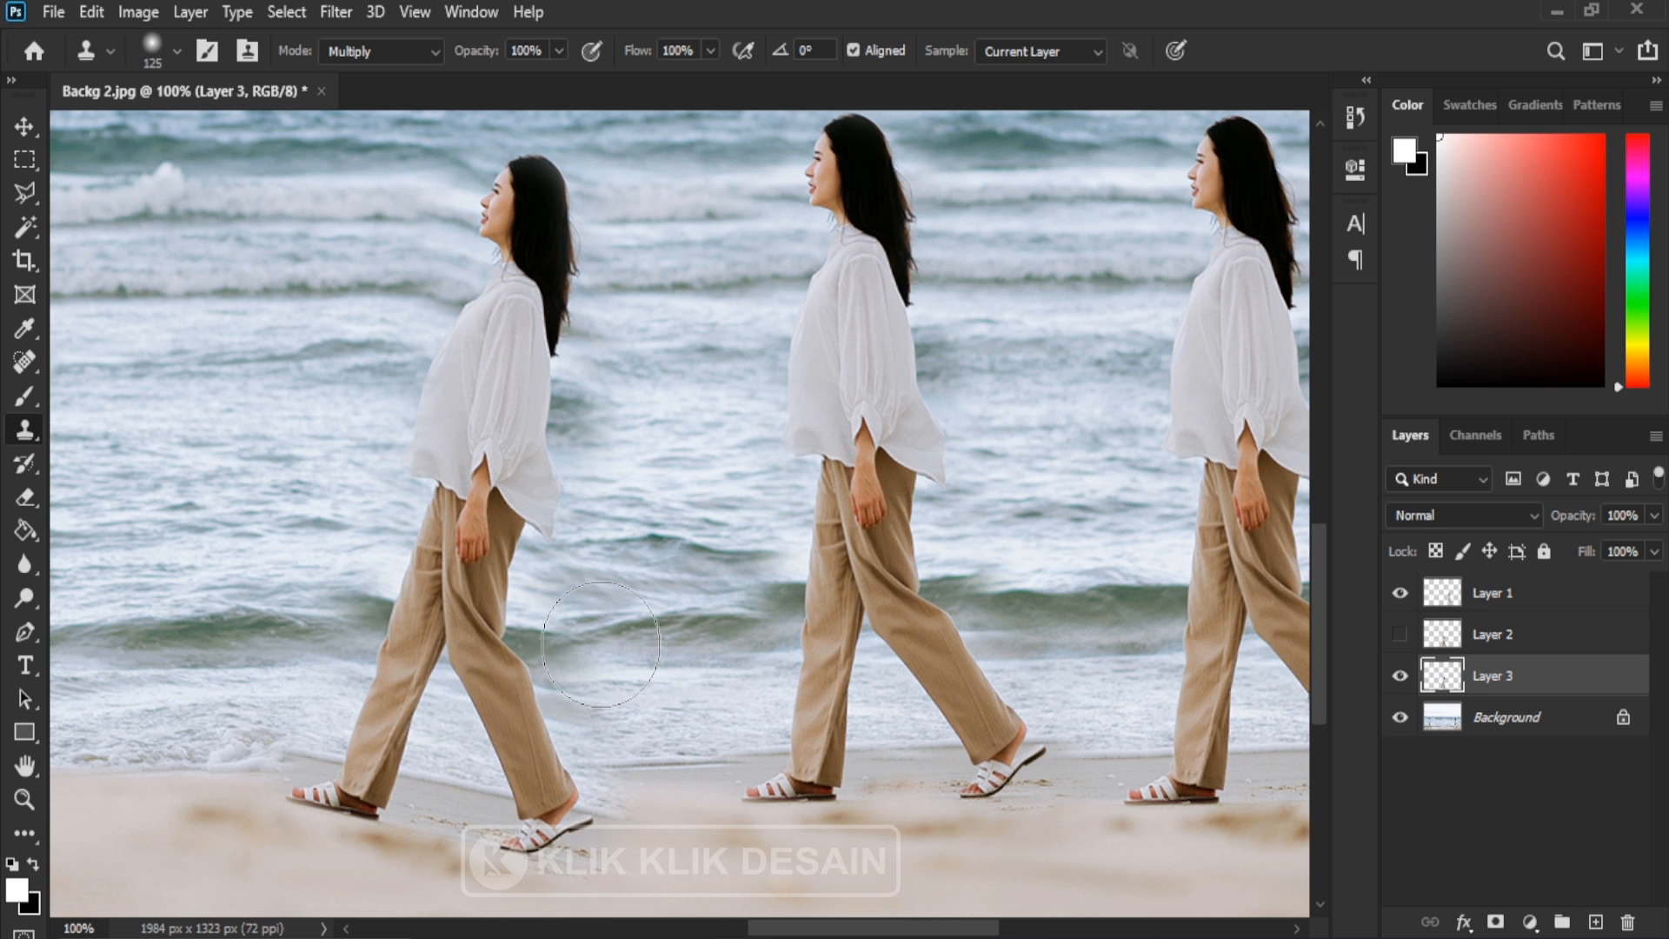
pyautogui.moveTo(431, 504); pyautogui.dragTo(767, 502)
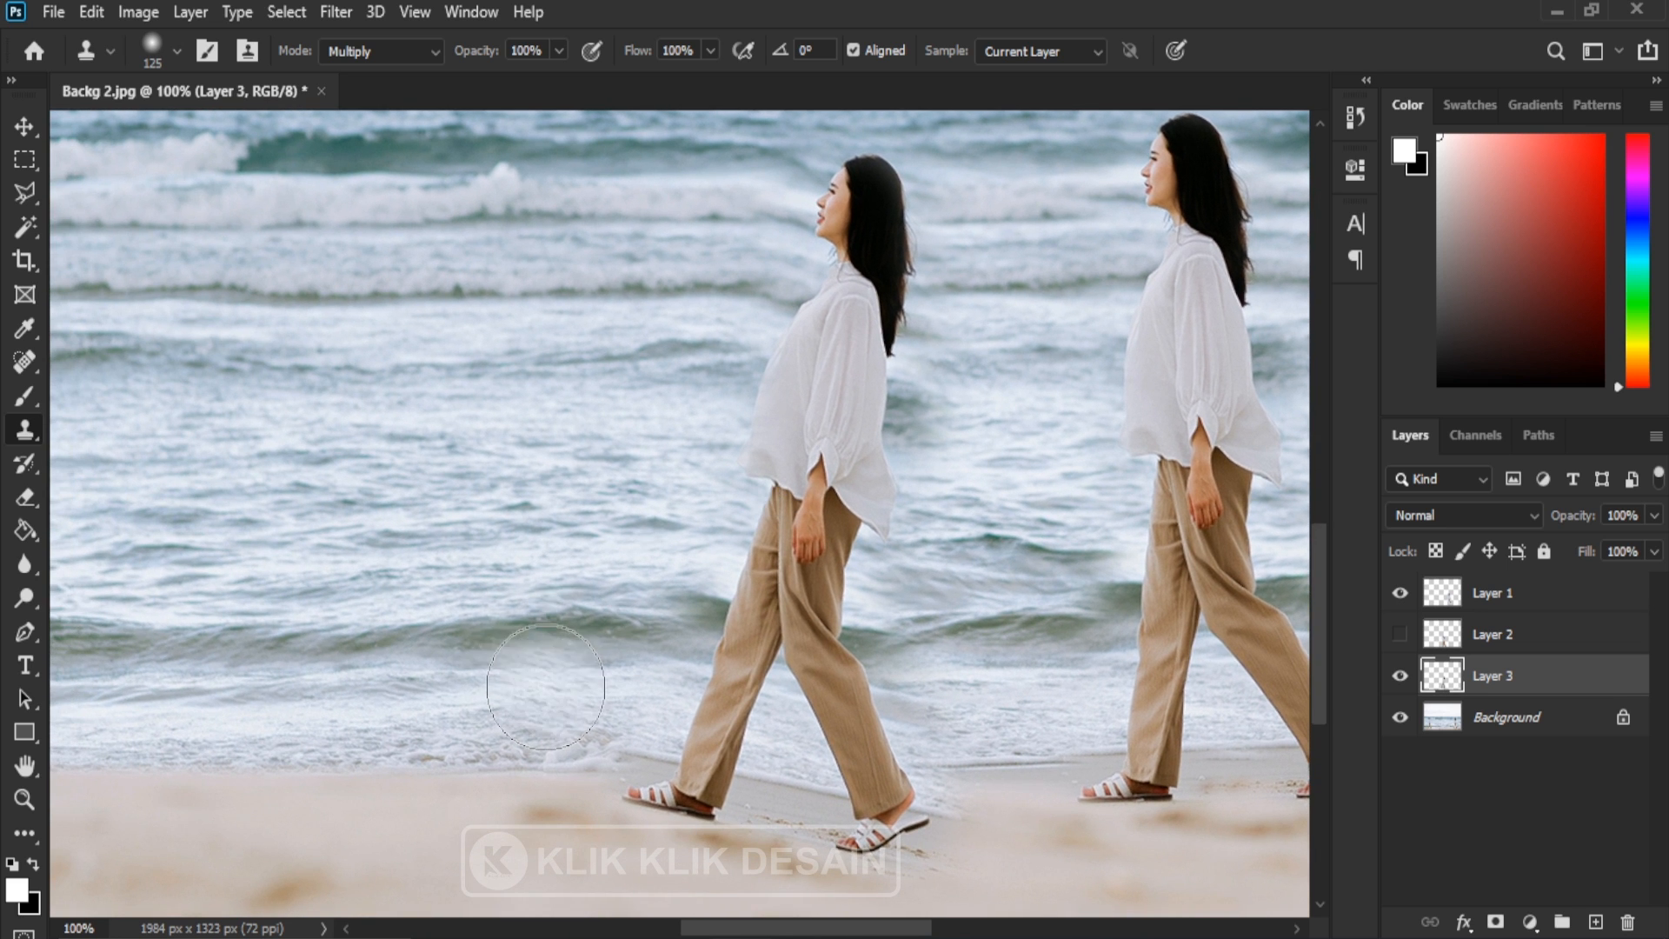
pyautogui.moveTo(920, 696); pyautogui.dragTo(724, 680)
# Resample the original woman's front foot on the Background layer and make Layer 3 active again.
pyautogui.click(1528, 729)
pyautogui.moveTo(1131, 711); pyautogui.dragTo(1025, 710)
pyautogui.keyDown('alt'); pyautogui.click(1023, 744); pyautogui.keyUp('alt')
pyautogui.moveTo(530, 636); pyautogui.dragTo(902, 635)
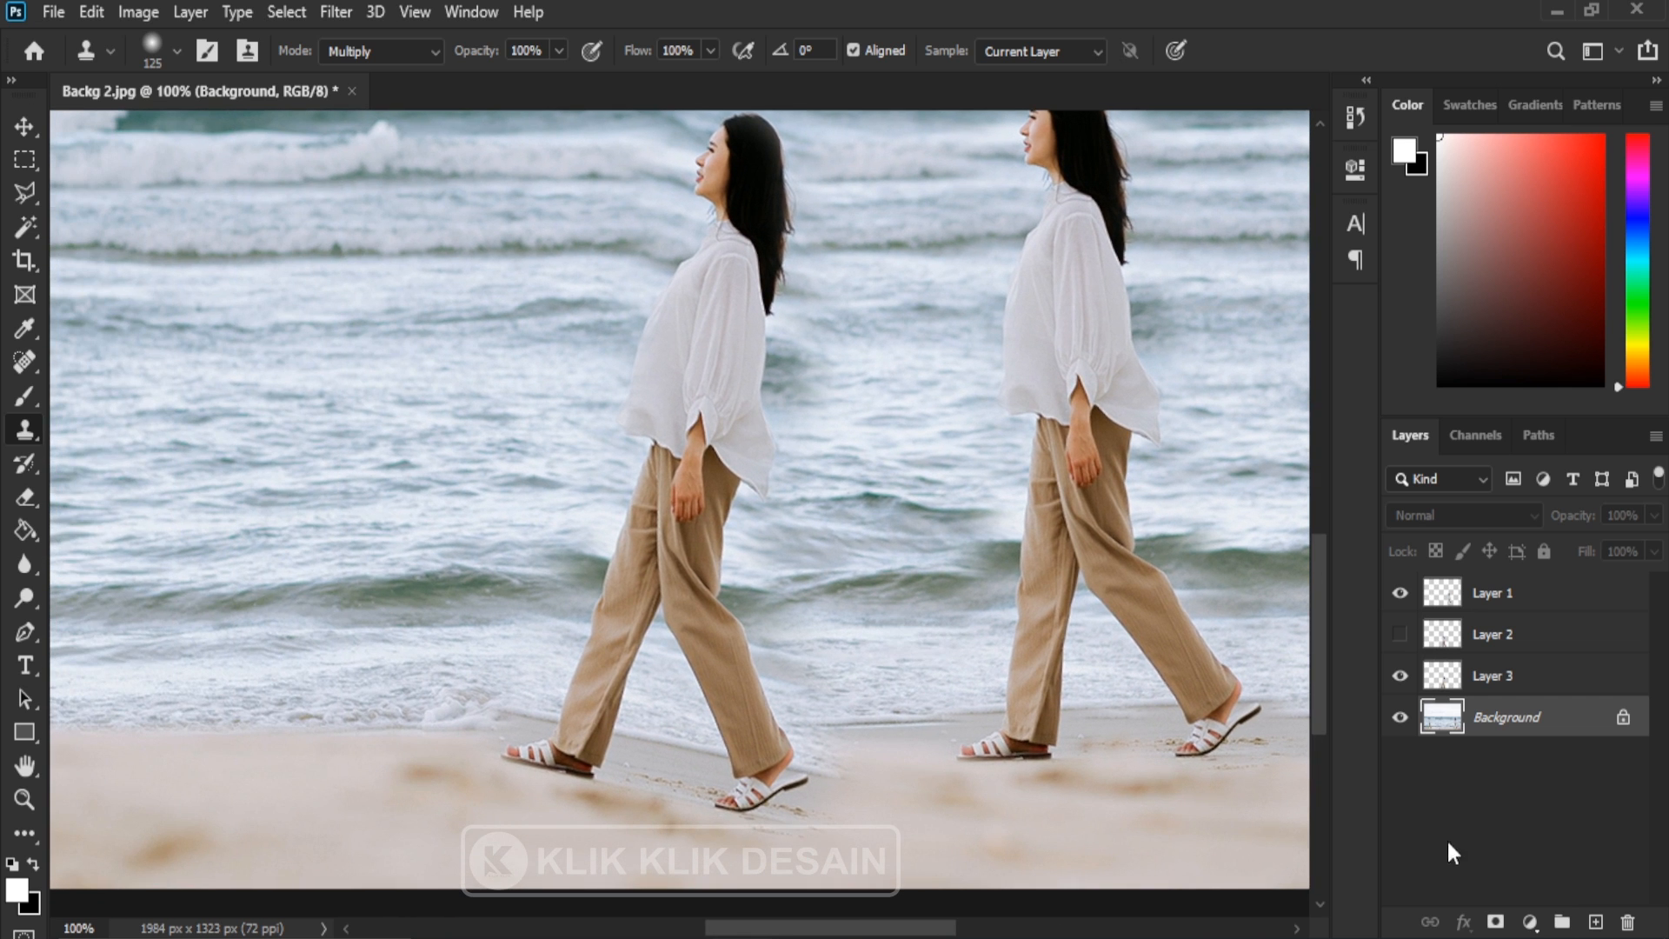
pyautogui.click(1492, 676)
pyautogui.hscroll(-3, 850, 739)
# Undo the trial foot stamp and clone another full figure of the woman onto Layer 3, between the tilted copy and the man.
pyautogui.moveTo(505, 744); pyautogui.dragTo(495, 746)
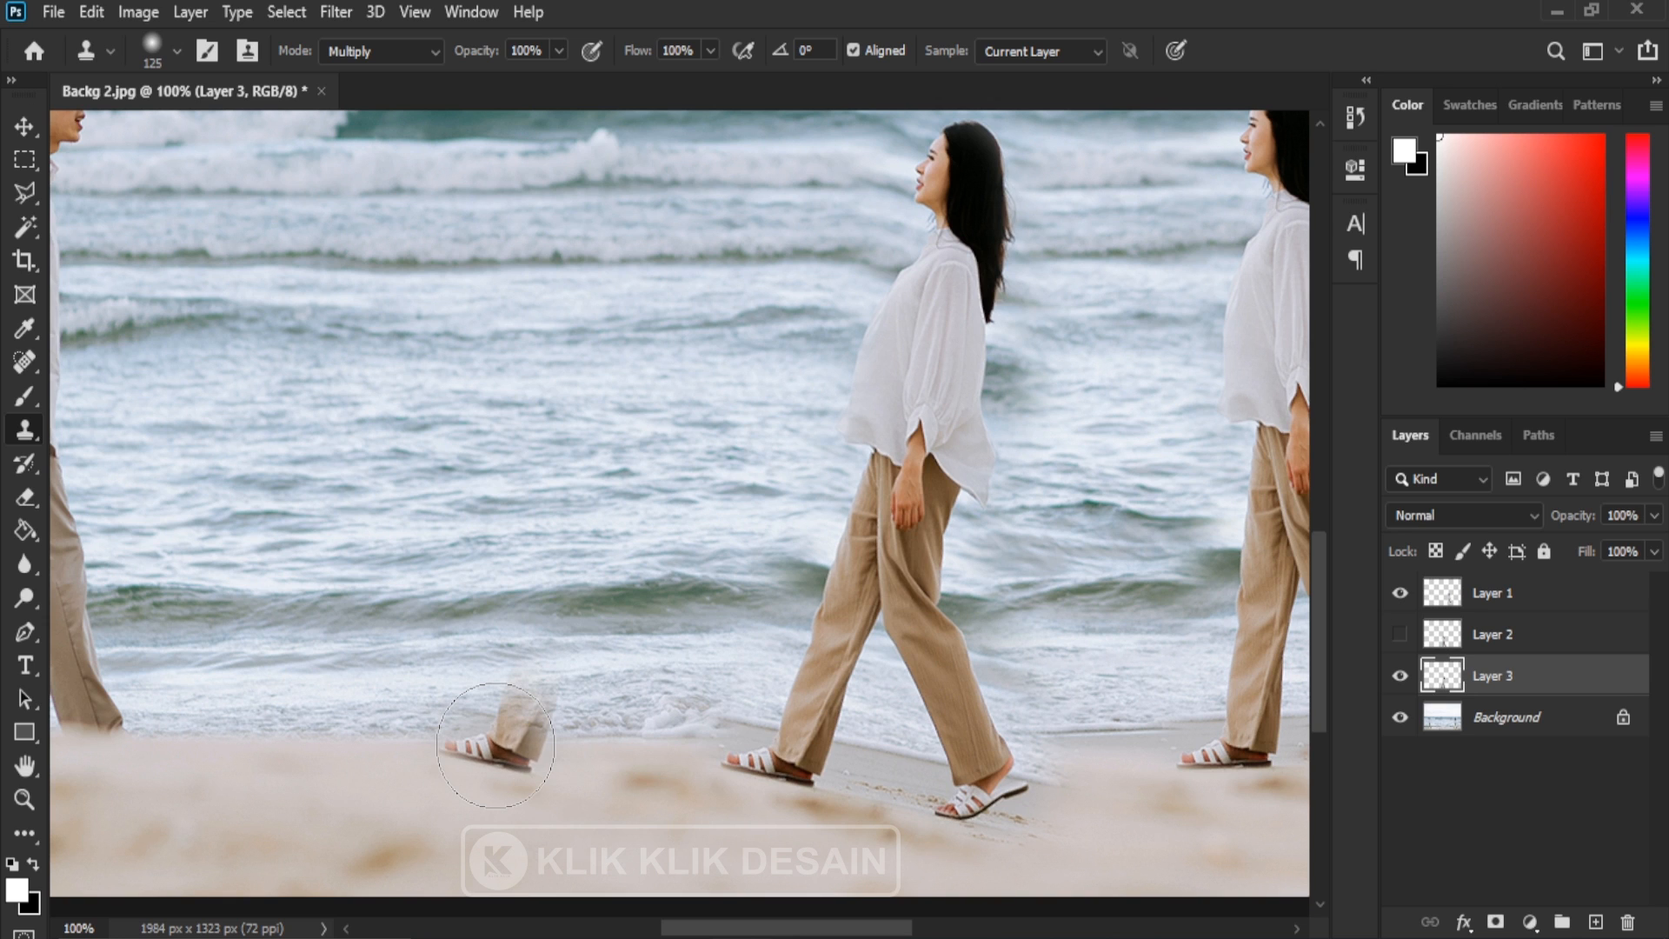
pyautogui.hotkey('ctrl', 'z')
pyautogui.keyDown('alt'); pyautogui.click(494, 744); pyautogui.keyUp('alt')
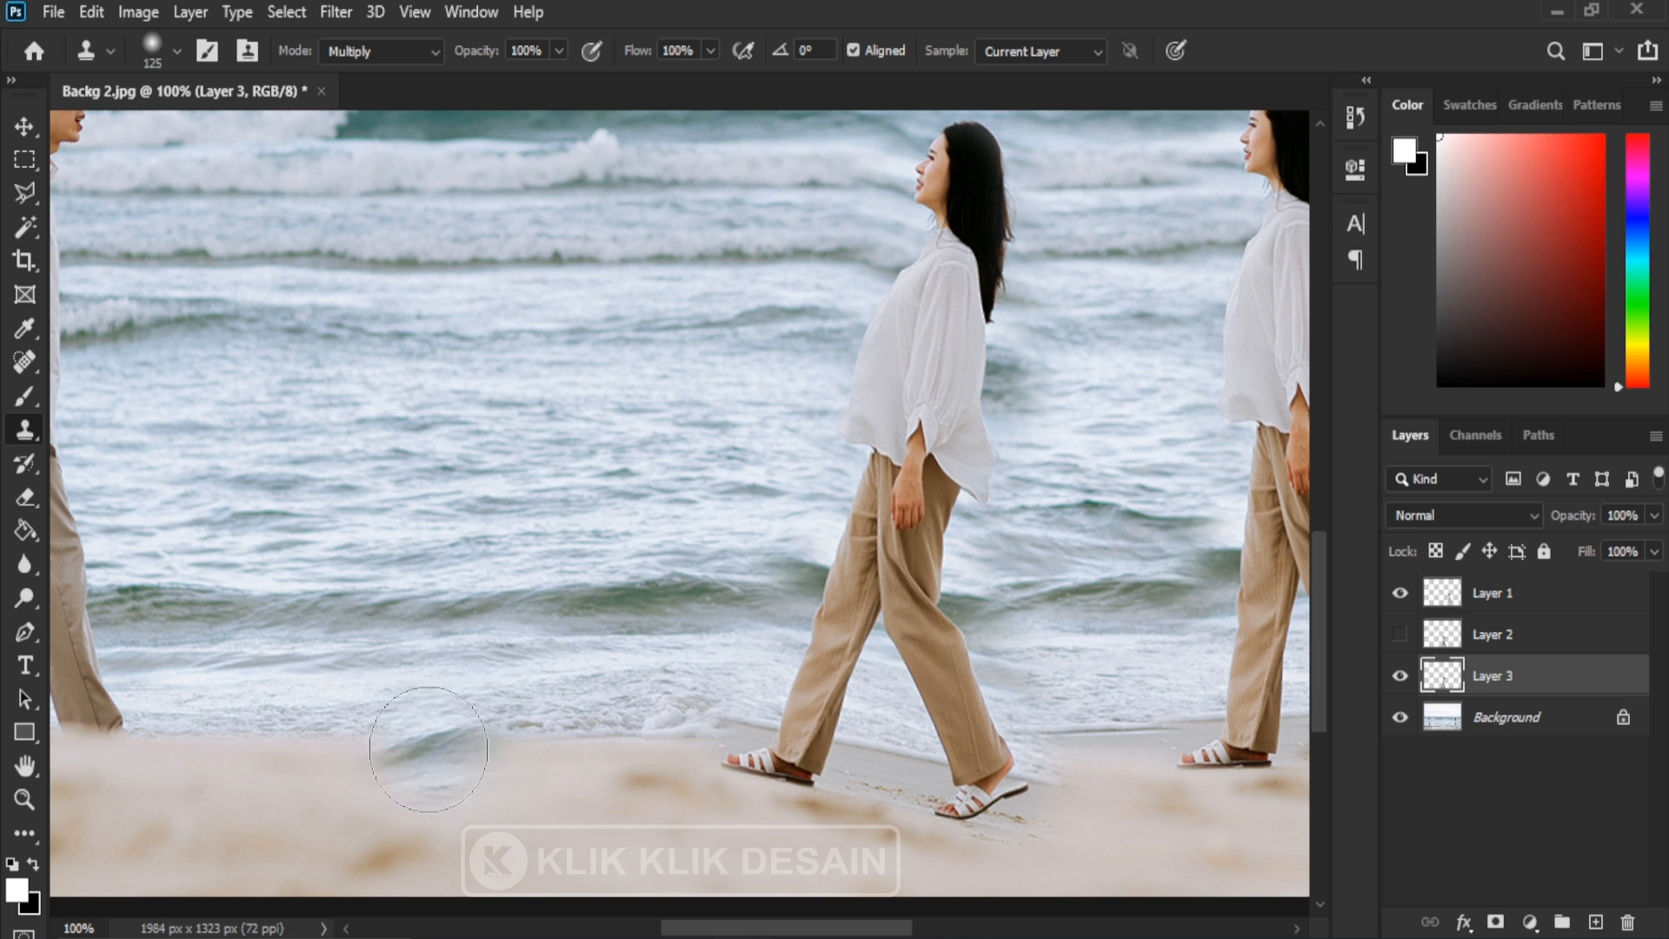
pyautogui.moveTo(444, 739)
pyautogui.mouseDown()
pyautogui.moveTo(461, 735)
pyautogui.moveTo(475, 479)
pyautogui.moveTo(452, 143)
pyautogui.moveTo(552, 585)
pyautogui.moveTo(695, 696)
pyautogui.moveTo(521, 722)
pyautogui.moveTo(487, 594)
pyautogui.moveTo(504, 471)
pyautogui.moveTo(522, 561)
pyautogui.mouseUp()
pyautogui.moveTo(615, 459); pyautogui.dragTo(608, 570)
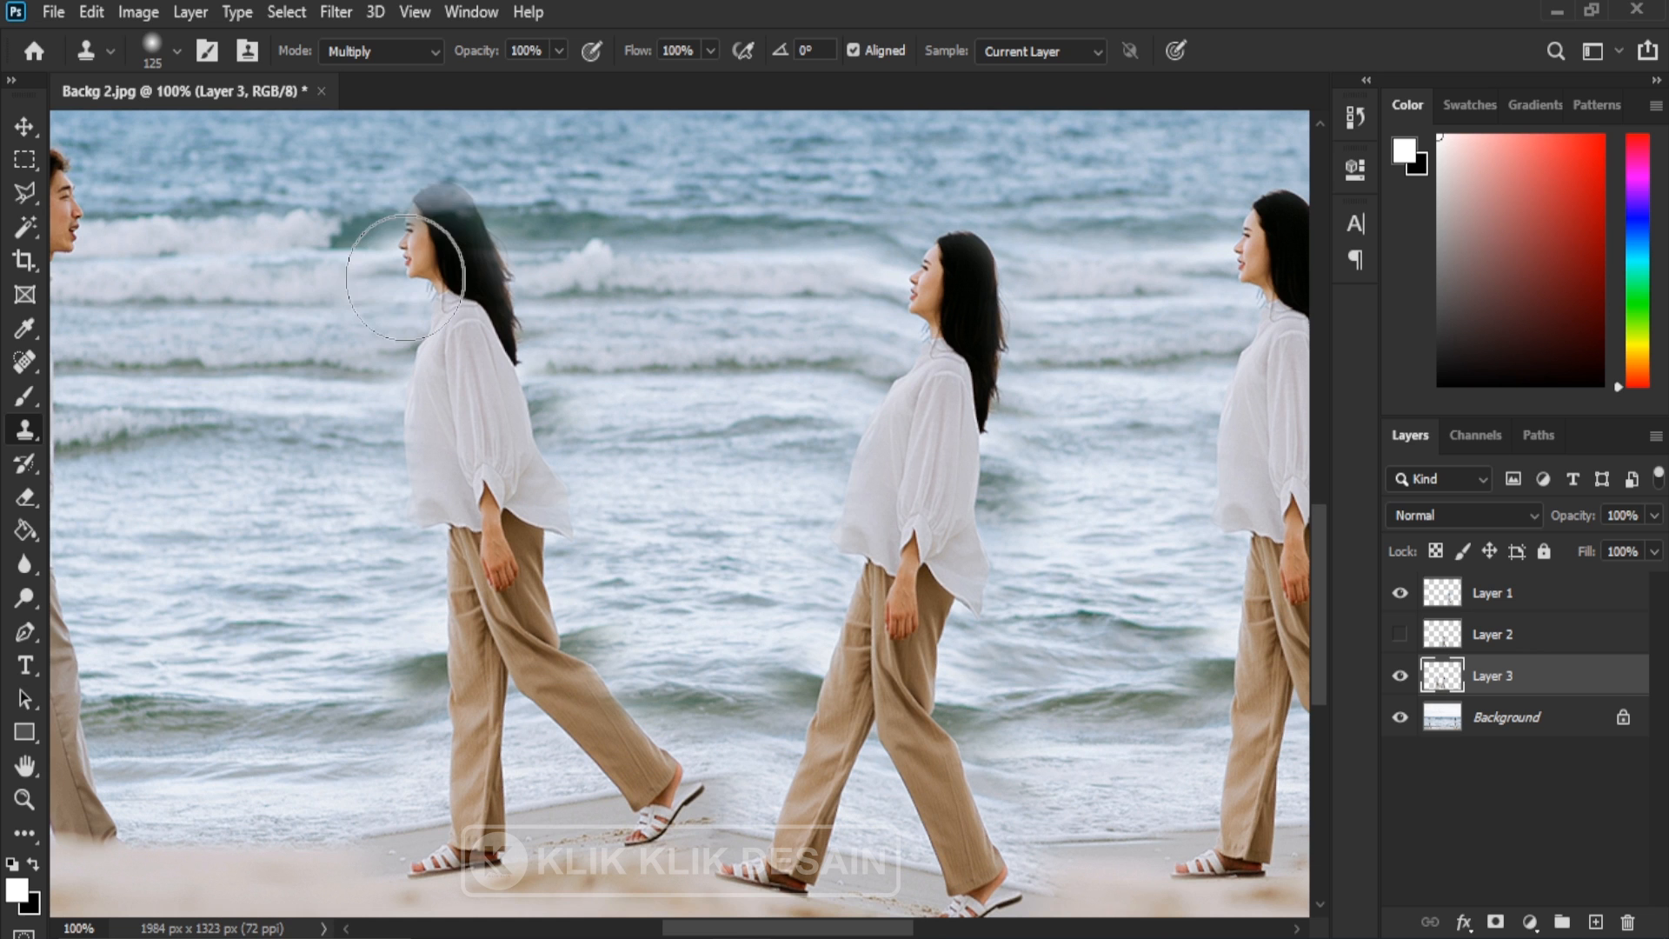
pyautogui.hotkey('ctrl', '-')
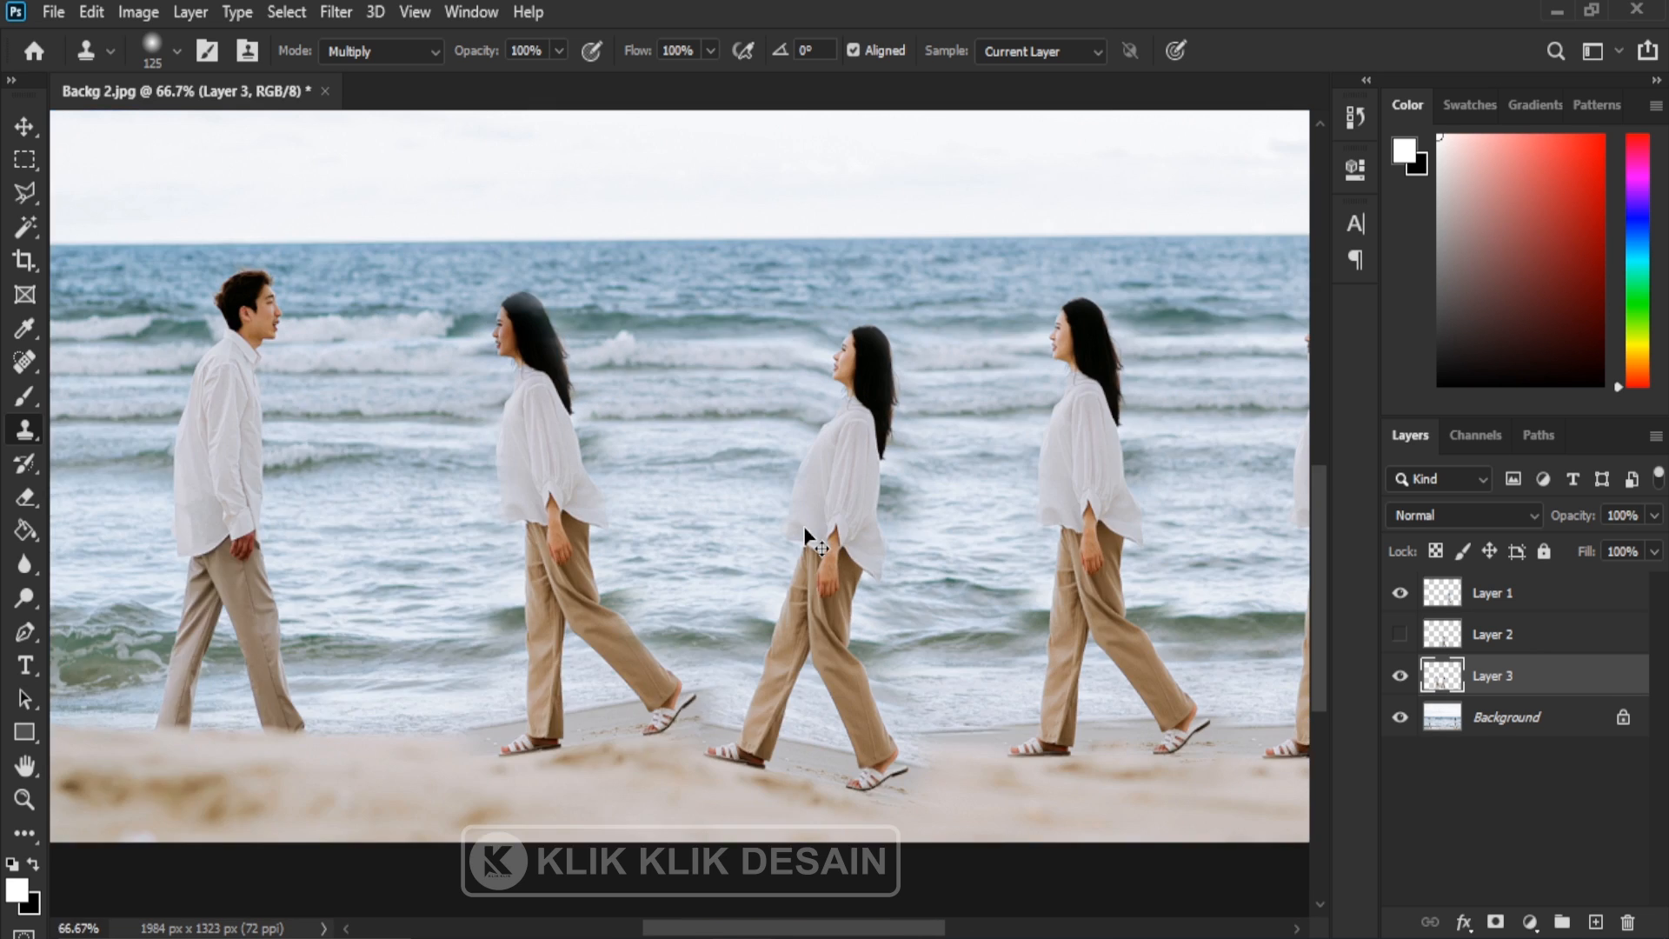
pyautogui.hotkey('ctrl', '-')
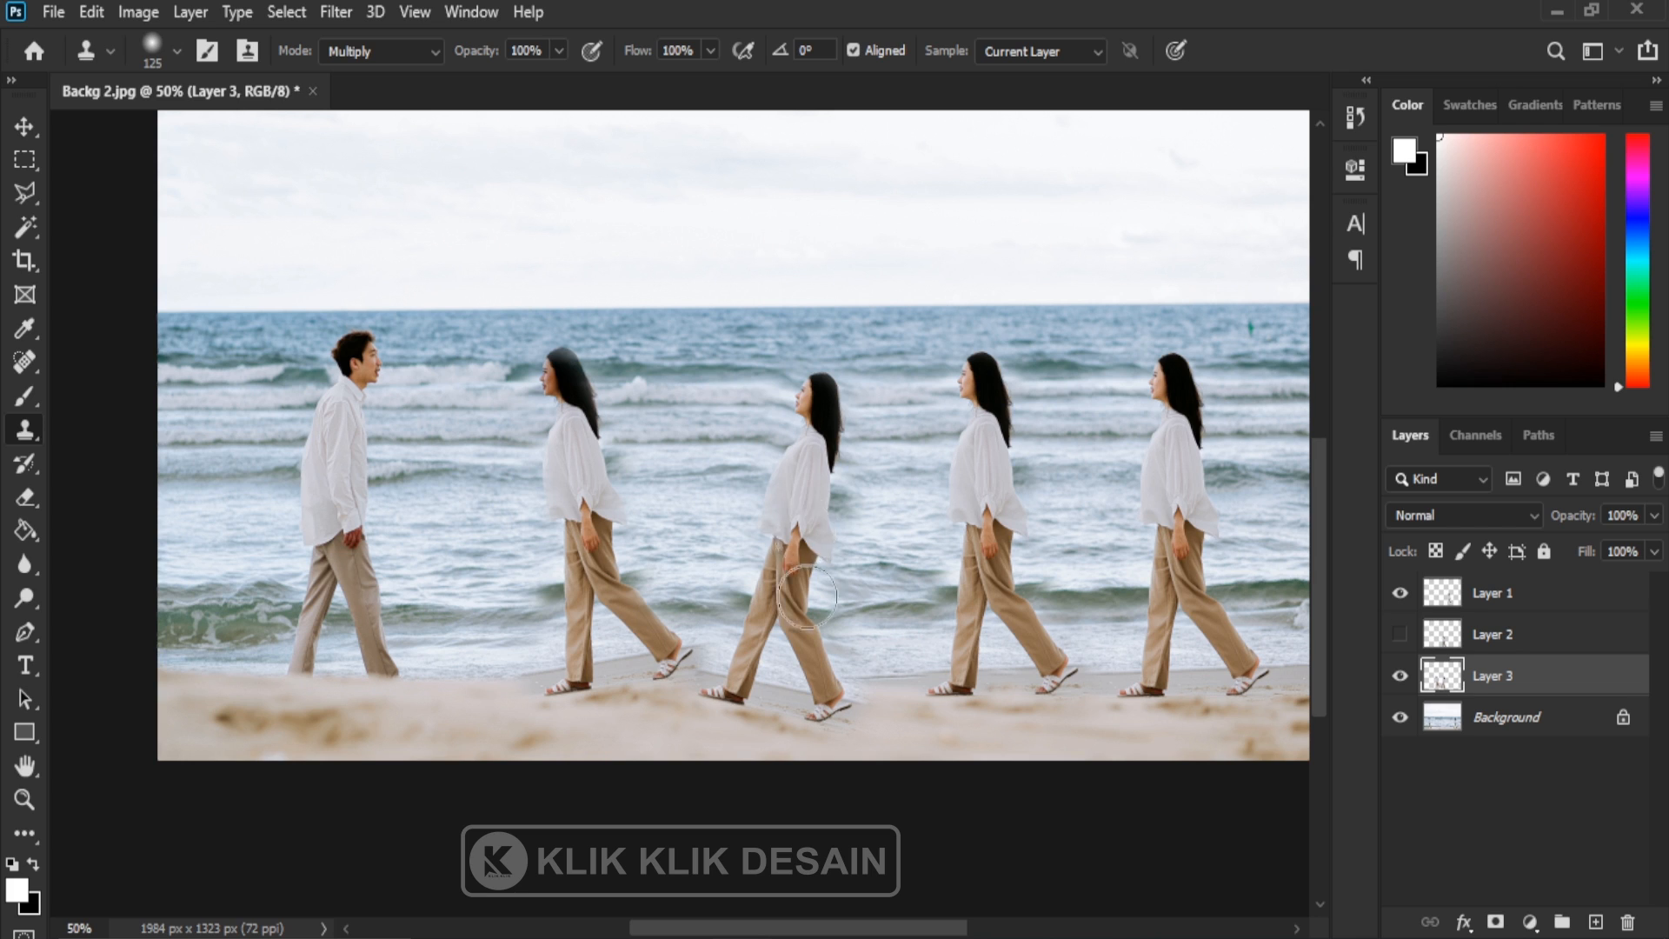
# Hide Layer 3 and sample the original woman's front foot on the Background layer as the clone source.
pyautogui.click(1561, 718)
pyautogui.click(1399, 675)
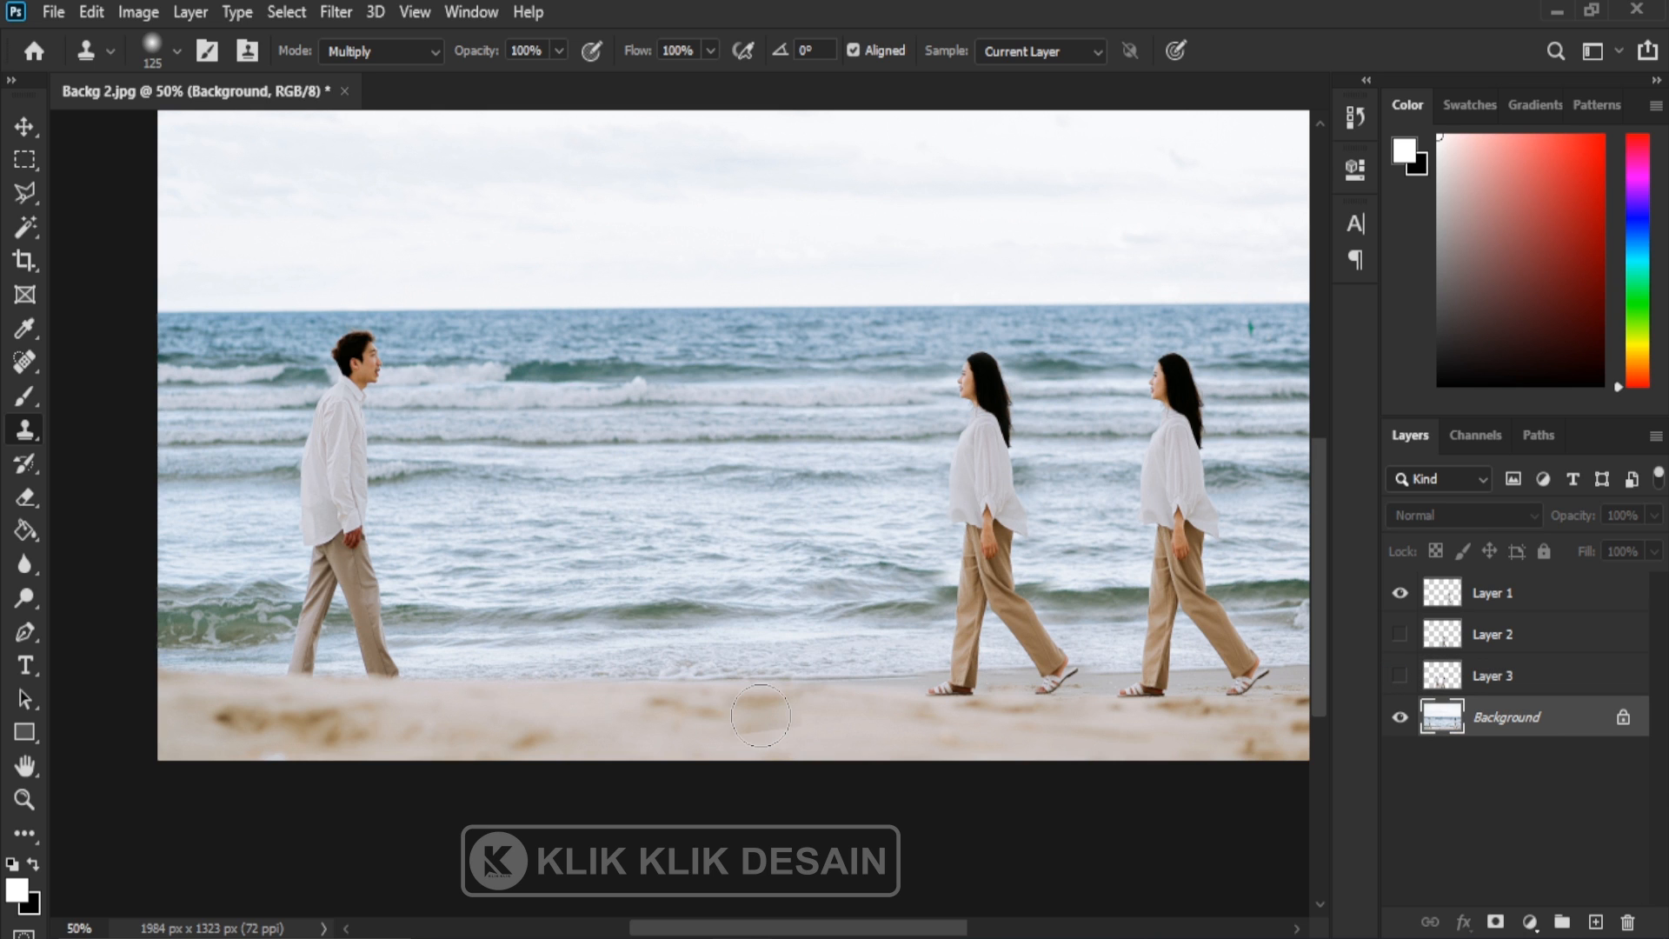
pyautogui.hotkey('ctrl', '+')
pyautogui.moveTo(901, 660); pyautogui.dragTo(566, 663)
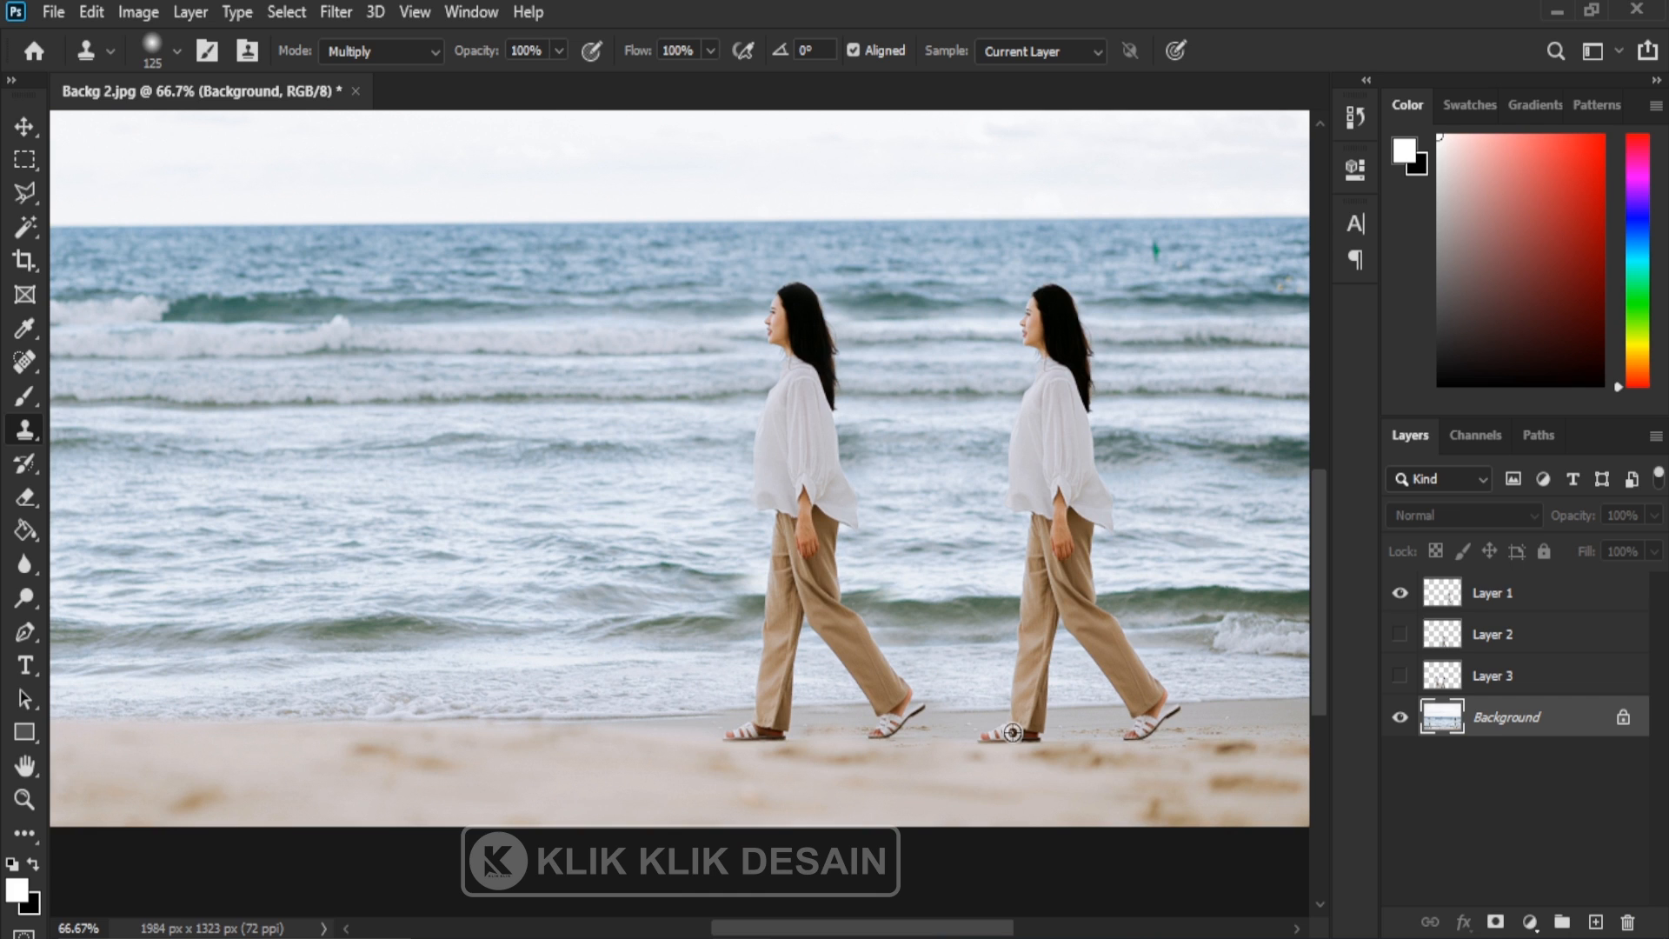
# Add a new layer directly above the Background, try stamping the woman's foot on it, and undo the stamp.
pyautogui.click(1596, 922)
pyautogui.moveTo(600, 709); pyautogui.dragTo(506, 722)
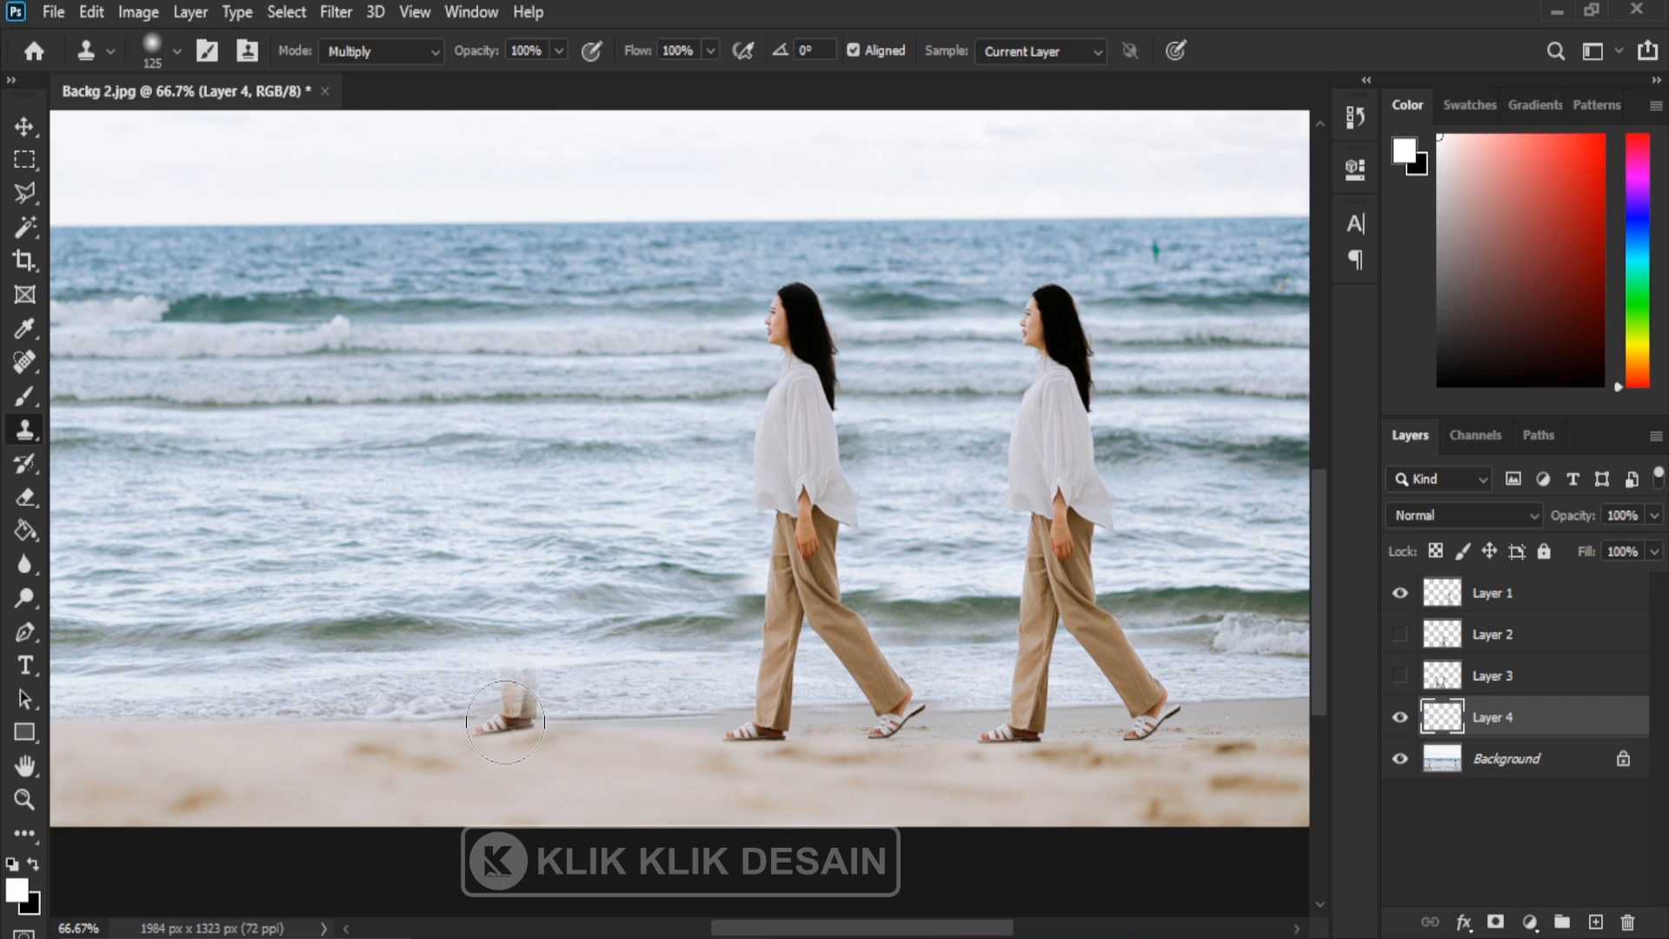
pyautogui.hotkey('ctrl', 'z')
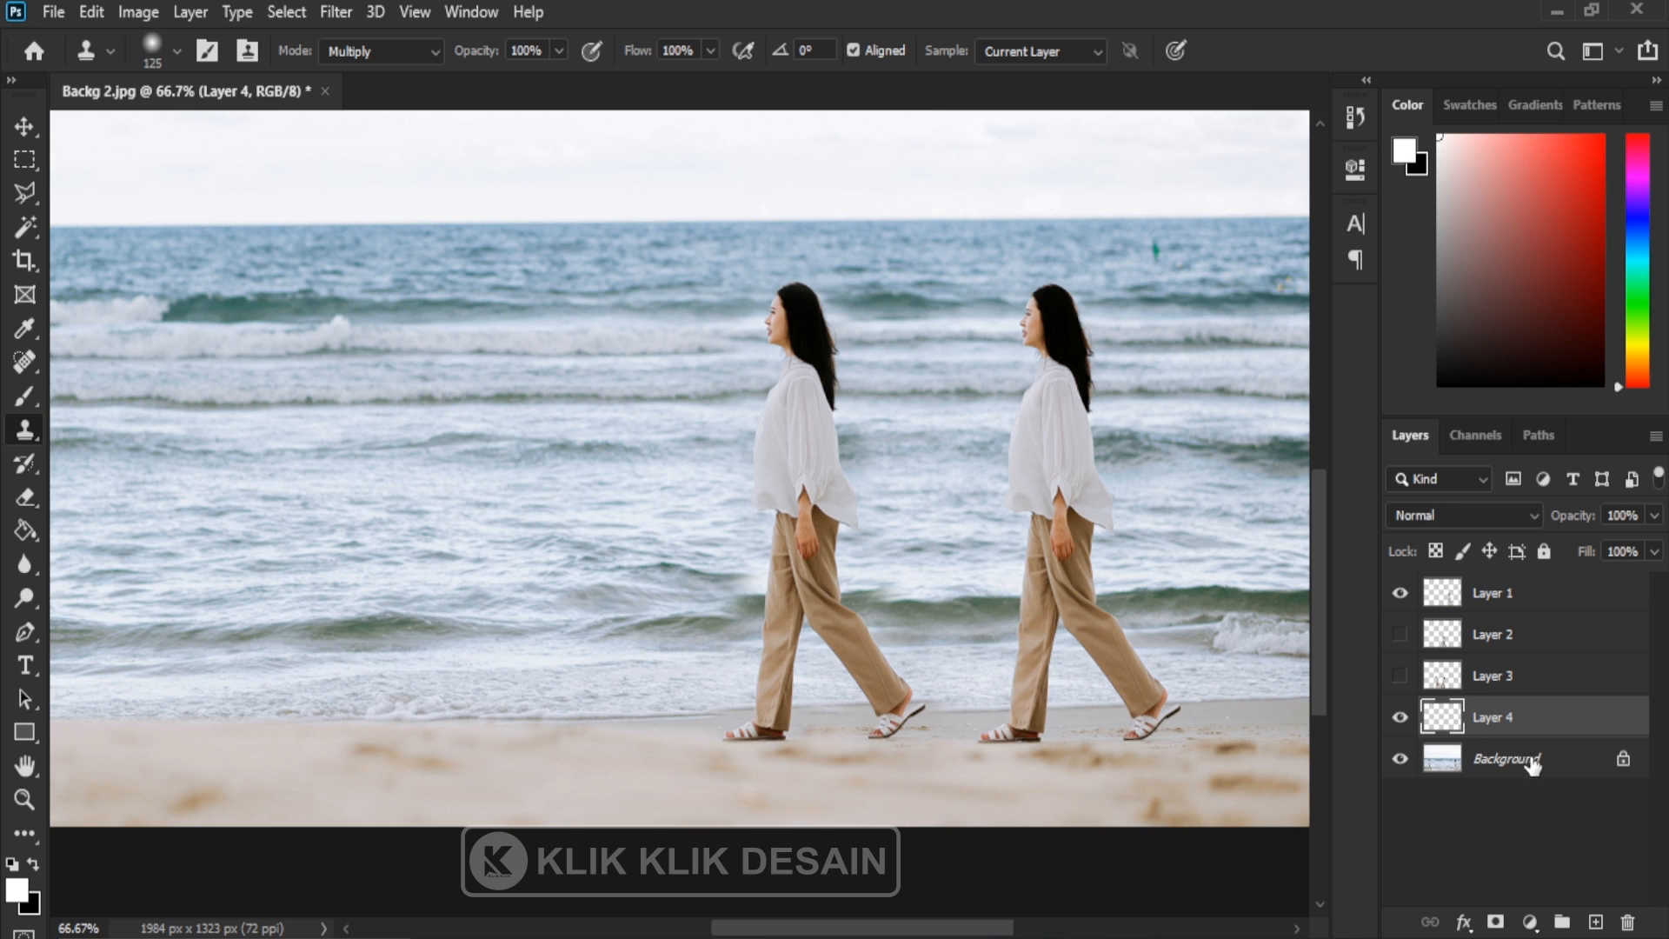
# Add another new layer directly above the Background and try stamping the woman's foot on it.
pyautogui.click(1533, 762)
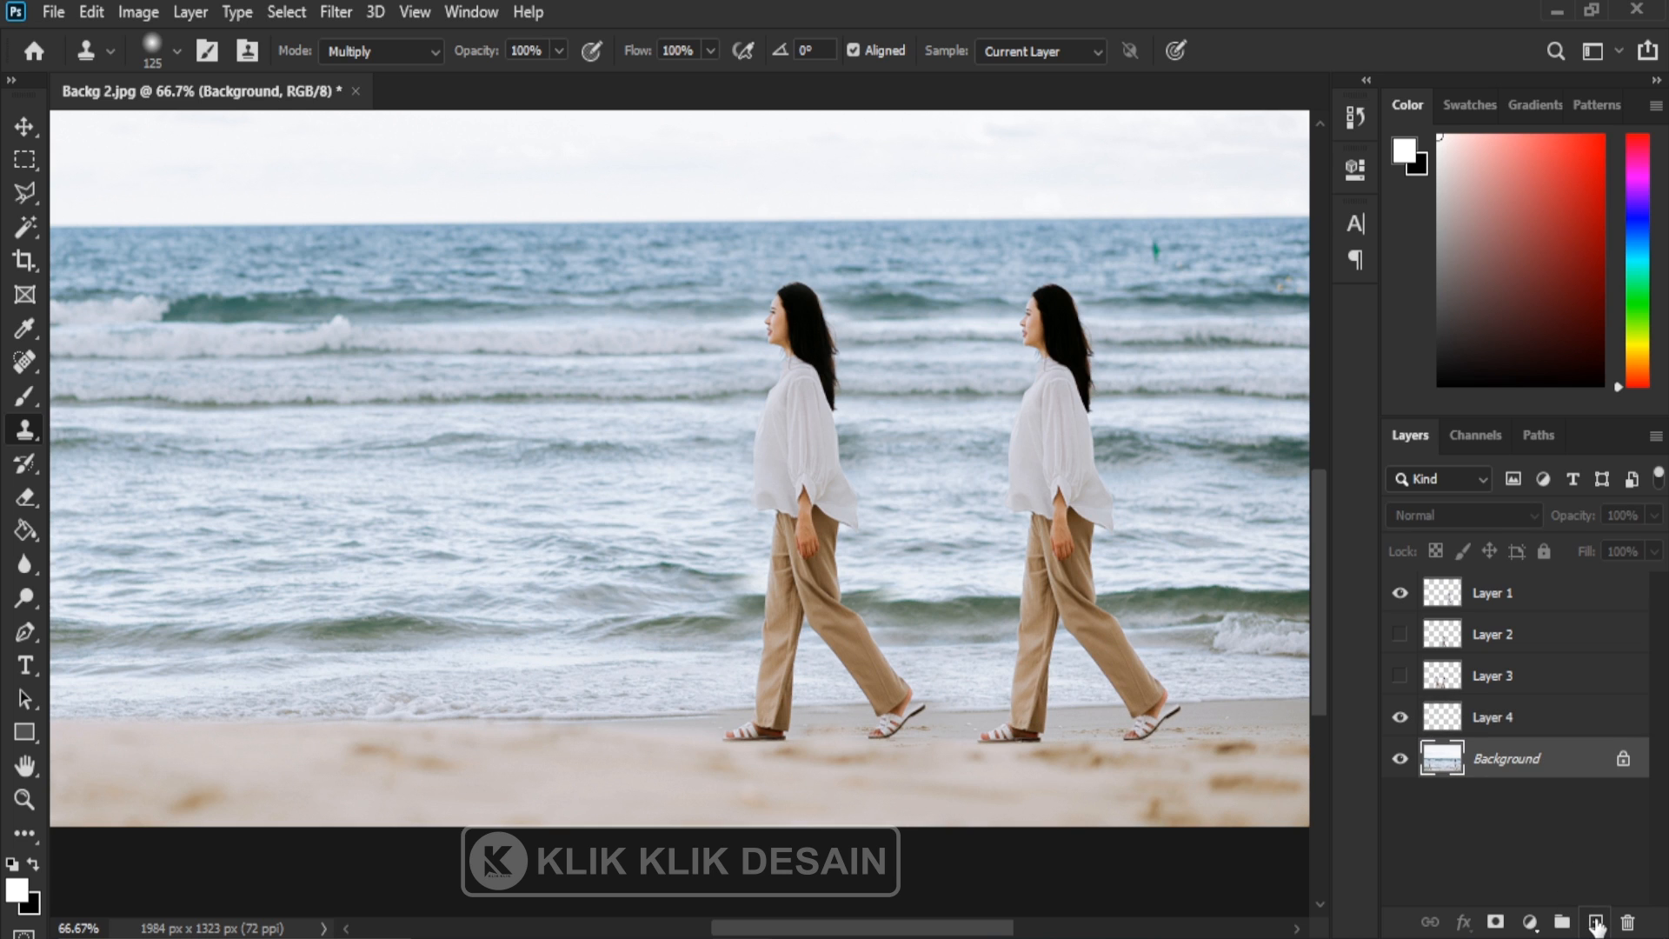
pyautogui.click(1597, 924)
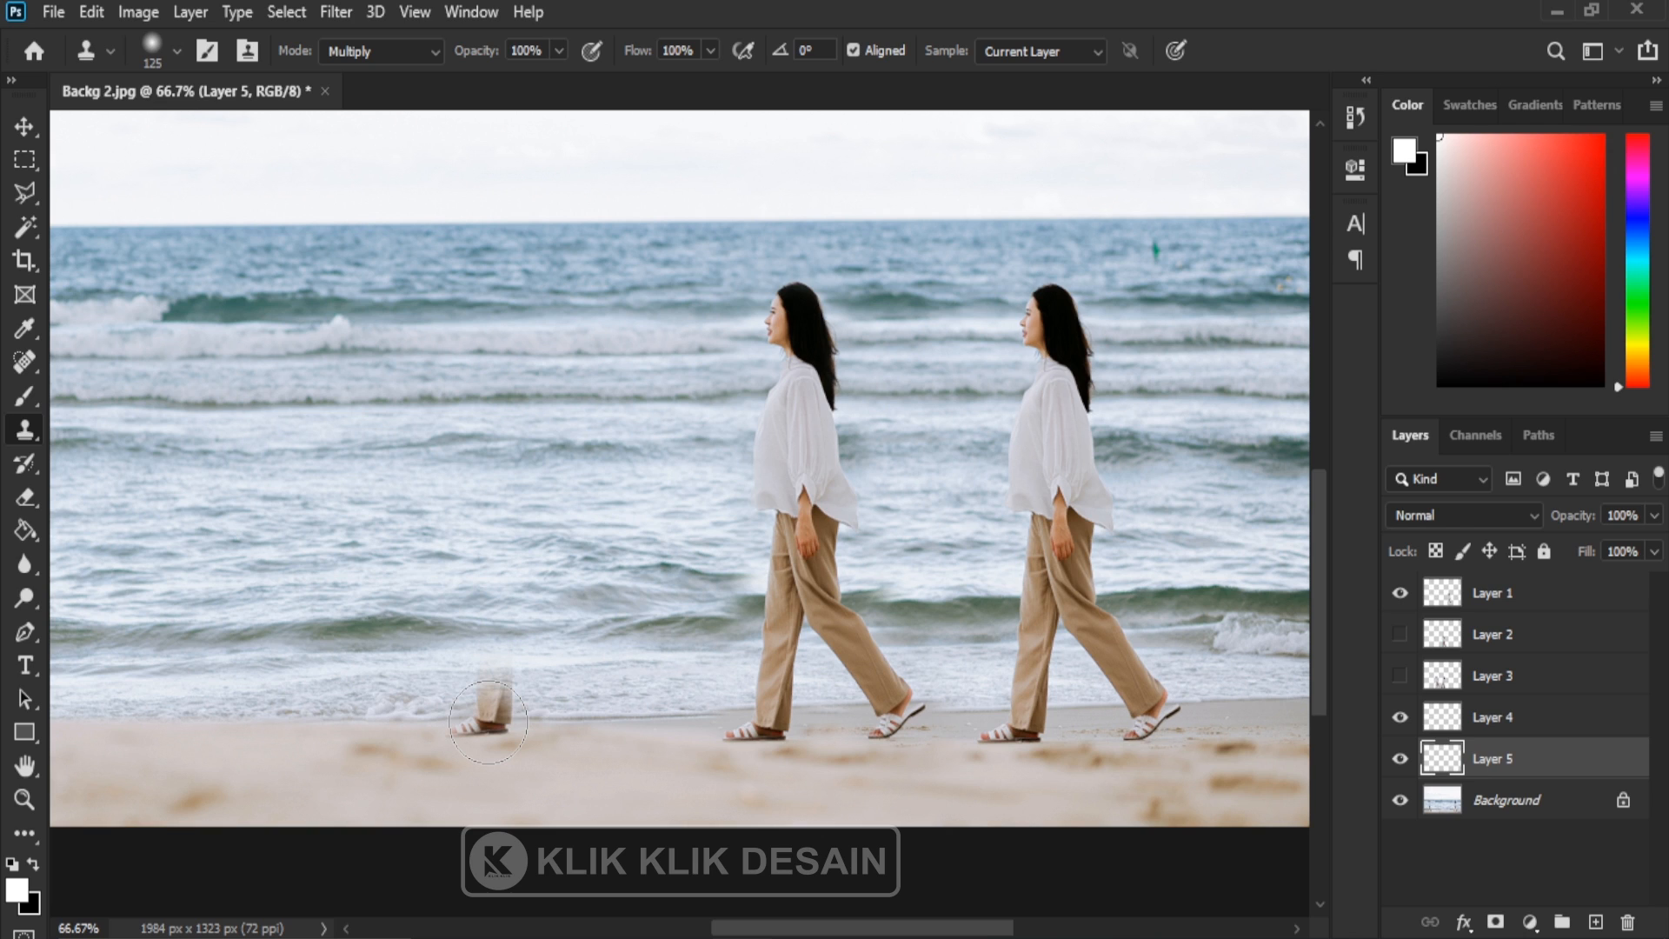
pyautogui.keyDown('alt'); pyautogui.click(489, 723); pyautogui.keyUp('alt')
# Scale the clone source down and clone a smaller full figure of the woman onto Layer 5, in front of the first copy.
pyautogui.hotkey('alt', 'shift')
pyautogui.hotkey('alt', 'shift', 'Down')
pyautogui.hotkey('alt', 'shift', 'Down')
pyautogui.hotkey('alt', 'shift', 'Down')
pyautogui.hotkey('alt', 'shift', 'Down')
pyautogui.hotkey('alt', 'shift', 'Down')
pyautogui.hotkey('alt', 'shift', 'Down')
pyautogui.hotkey('alt', 'shift', 'Down')
pyautogui.hotkey('alt', 'shift', 'Down')
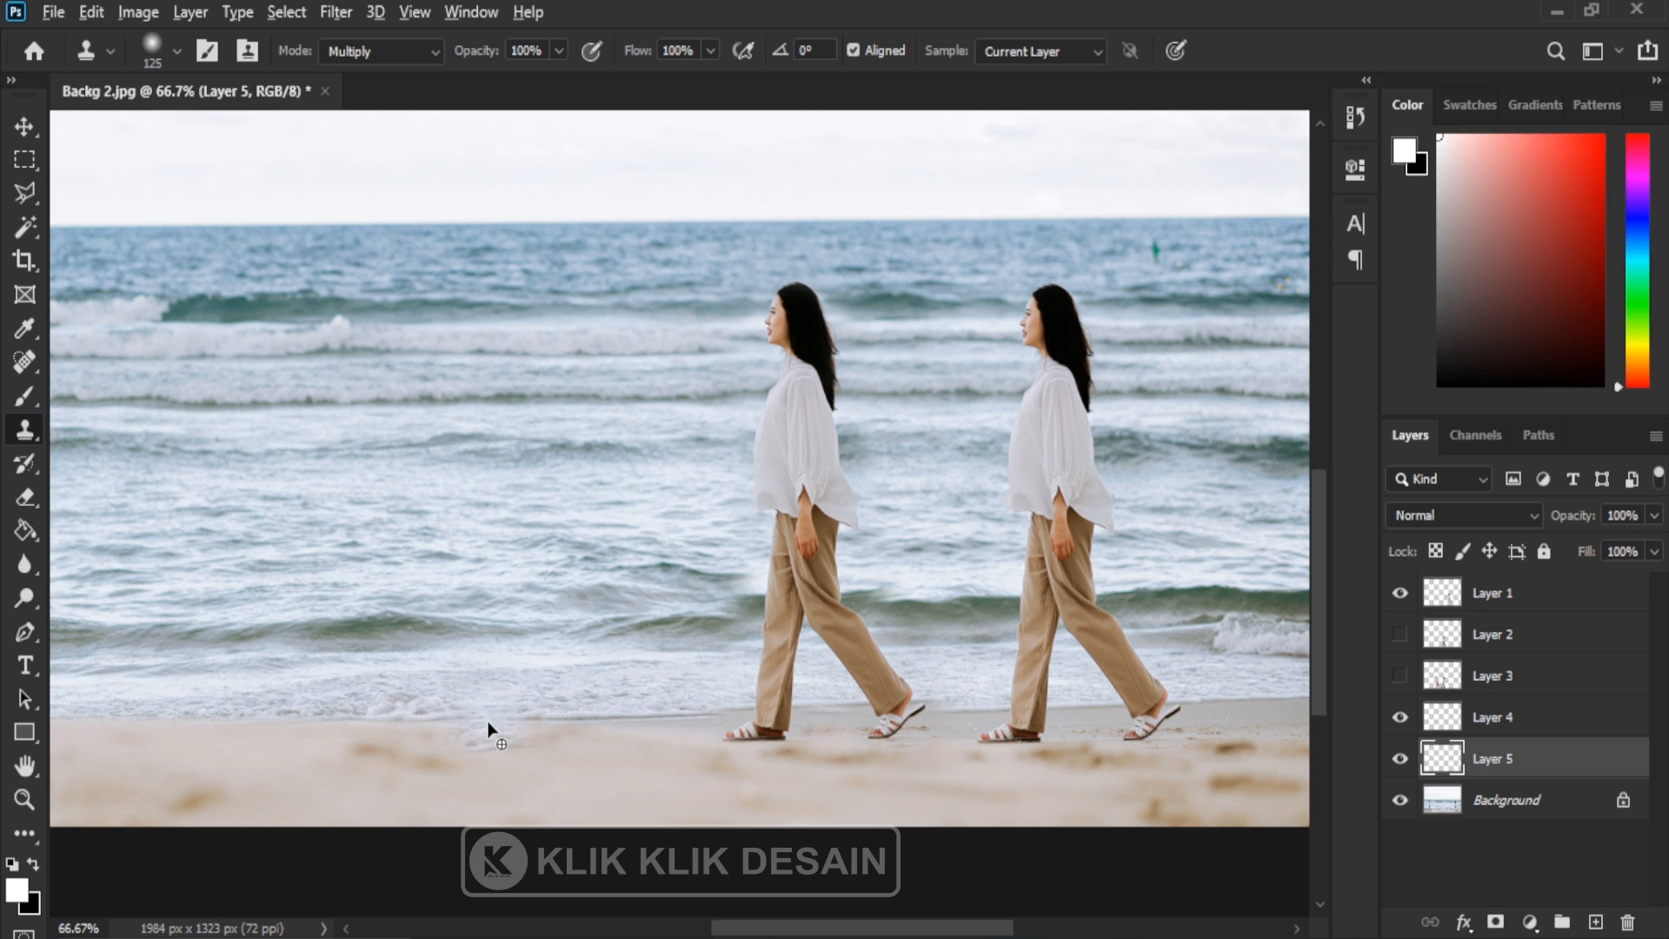
pyautogui.moveTo(486, 722)
pyautogui.mouseDown()
pyautogui.moveTo(466, 423)
pyautogui.moveTo(481, 593)
pyautogui.moveTo(549, 711)
pyautogui.mouseUp()
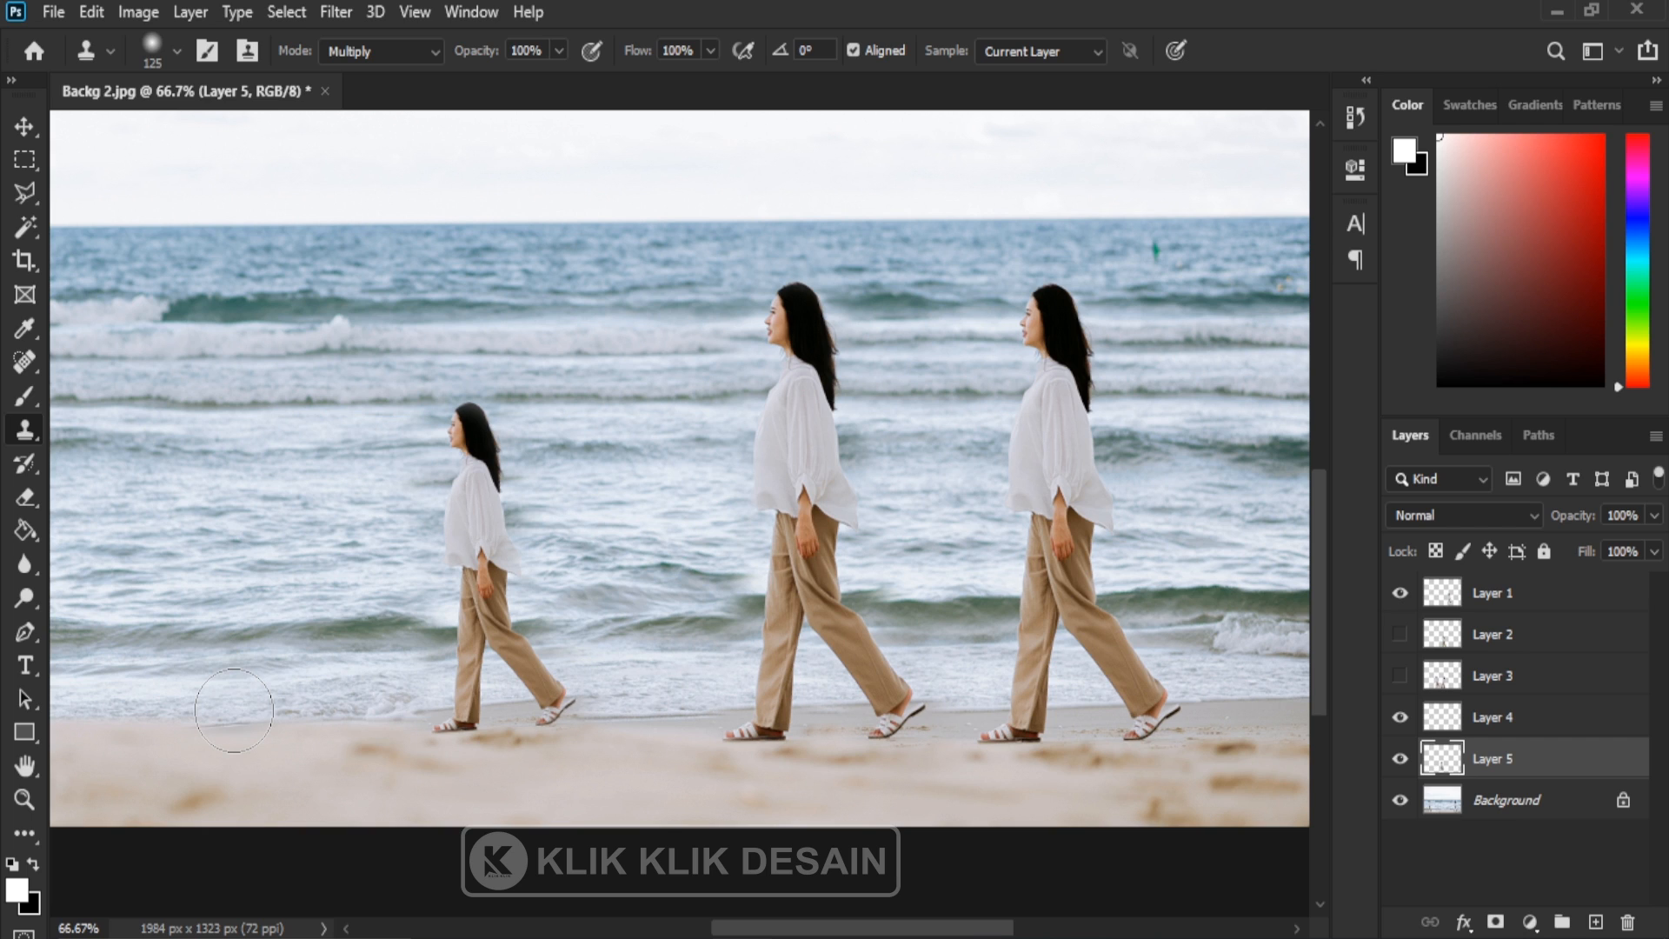
# Add a new layer directly above the Background, try stamping the foot in front of the small copy, and undo the stamp.
pyautogui.click(1513, 811)
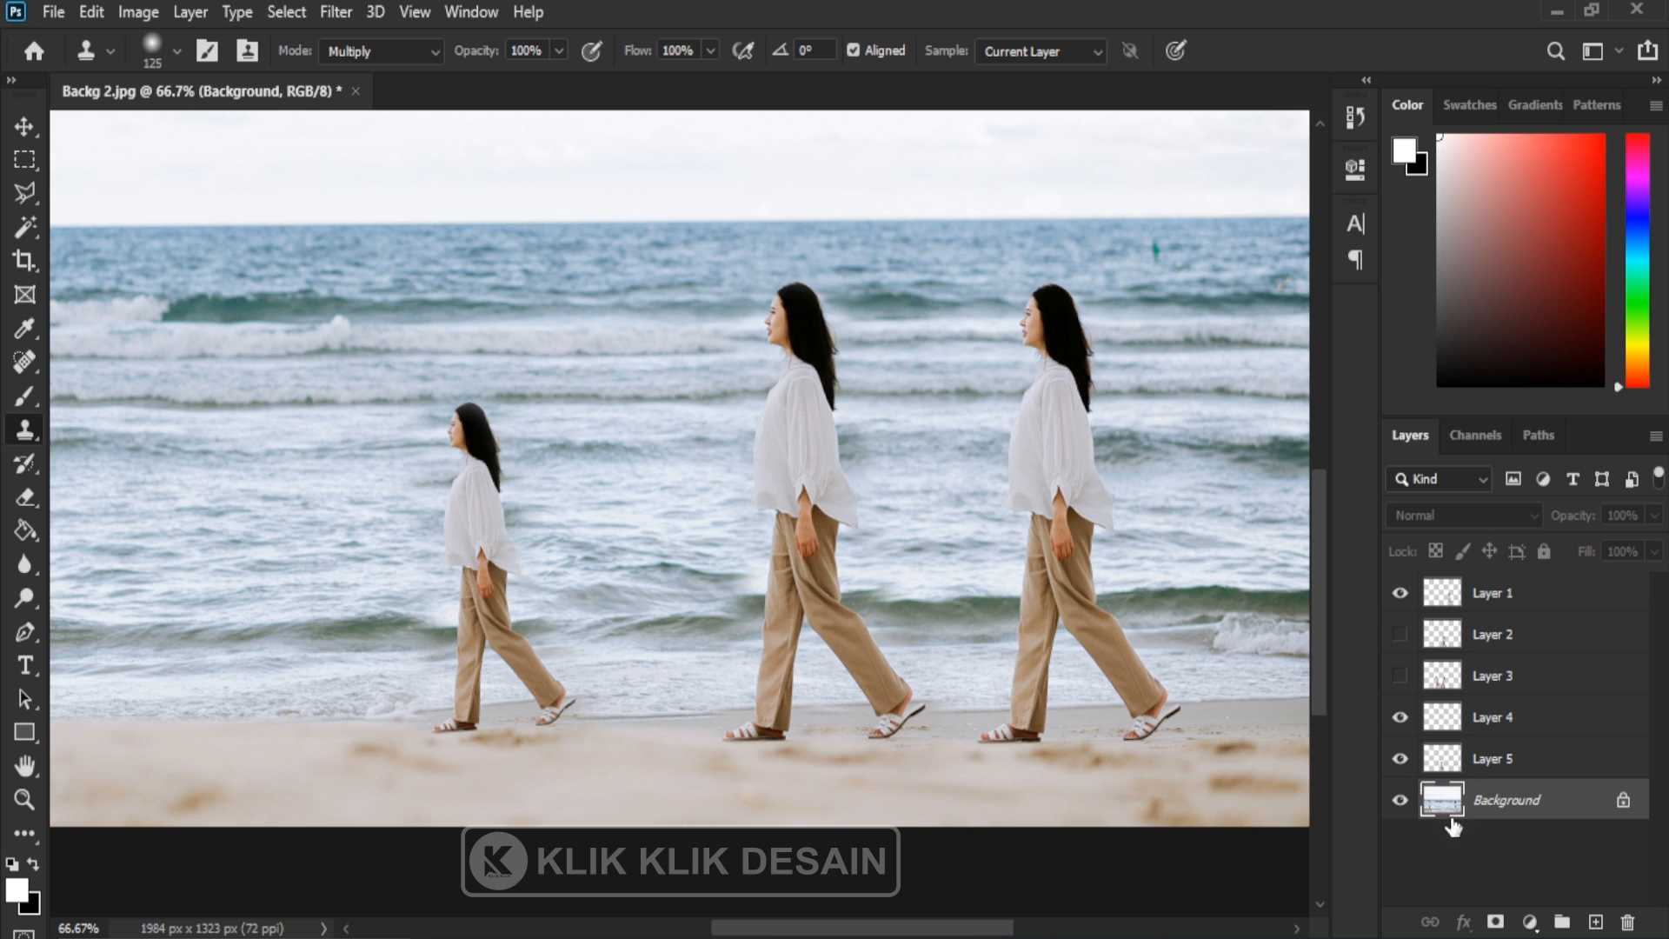
pyautogui.click(1595, 920)
pyautogui.moveTo(256, 673); pyautogui.dragTo(254, 717)
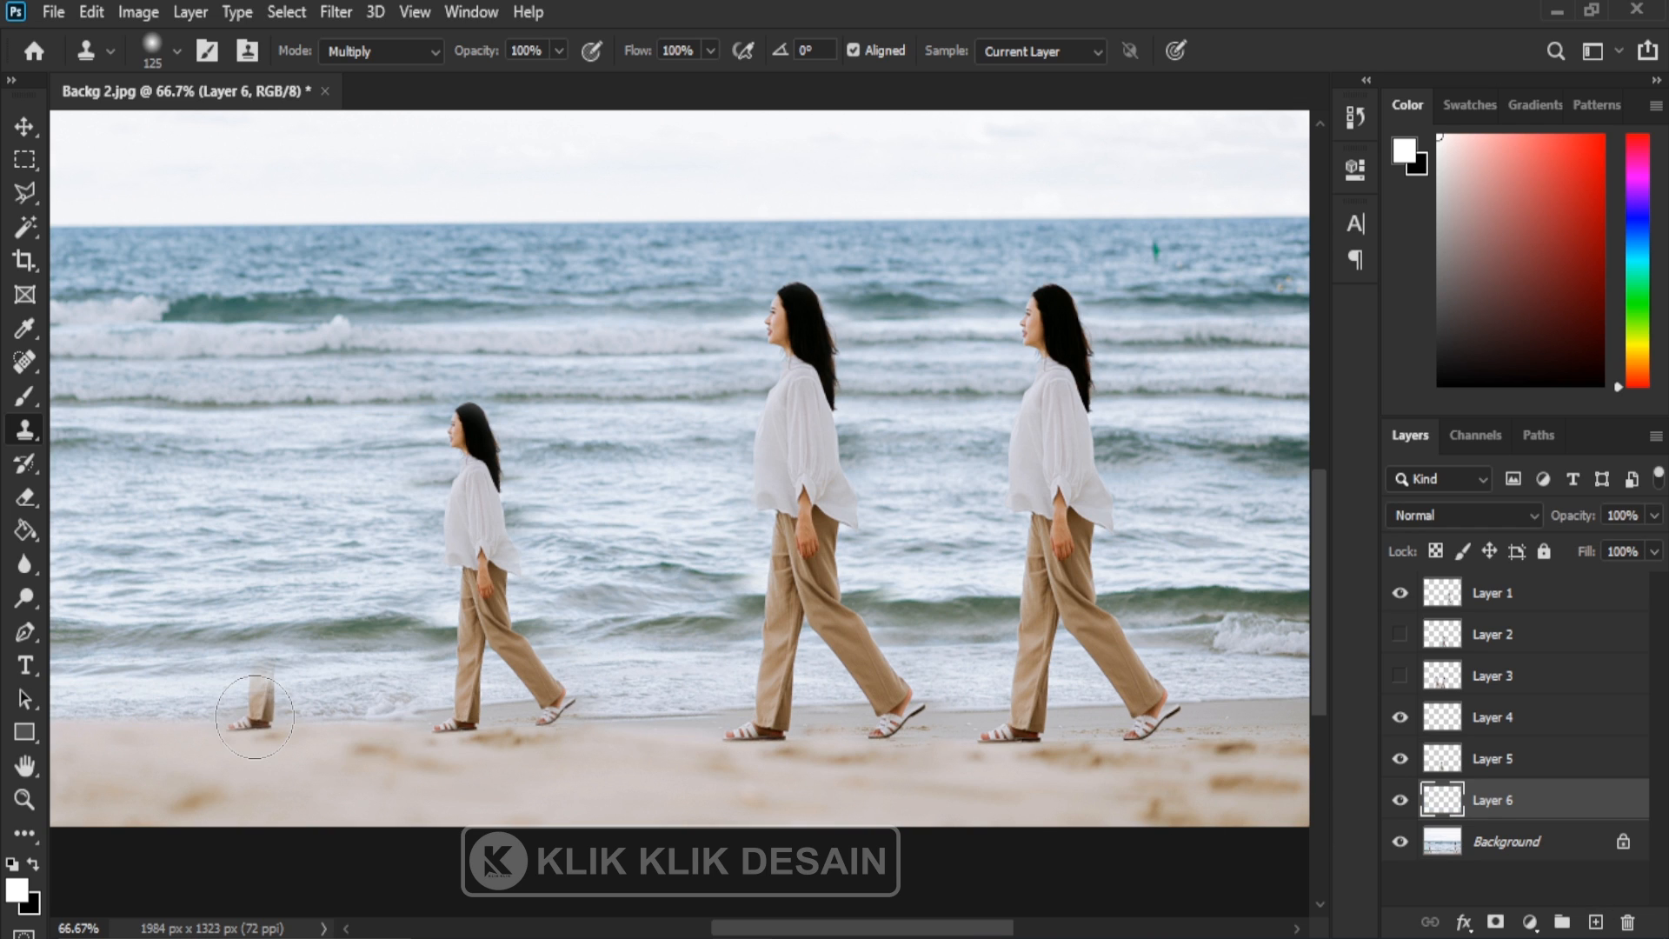
pyautogui.hotkey('ctrl', 'alt', 'z')
# Clone an enlarged full figure of the woman onto Layer 6, between the man and the small copy.
pyautogui.moveTo(254, 716)
pyautogui.mouseDown()
pyautogui.moveTo(209, 724)
pyautogui.moveTo(238, 356)
pyautogui.moveTo(214, 159)
pyautogui.moveTo(266, 266)
pyautogui.moveTo(216, 348)
pyautogui.moveTo(216, 418)
pyautogui.moveTo(264, 460)
pyautogui.moveTo(265, 519)
pyautogui.moveTo(300, 601)
pyautogui.moveTo(378, 664)
pyautogui.moveTo(383, 694)
pyautogui.moveTo(369, 720)
pyautogui.moveTo(155, 745)
pyautogui.moveTo(174, 696)
pyautogui.mouseUp()
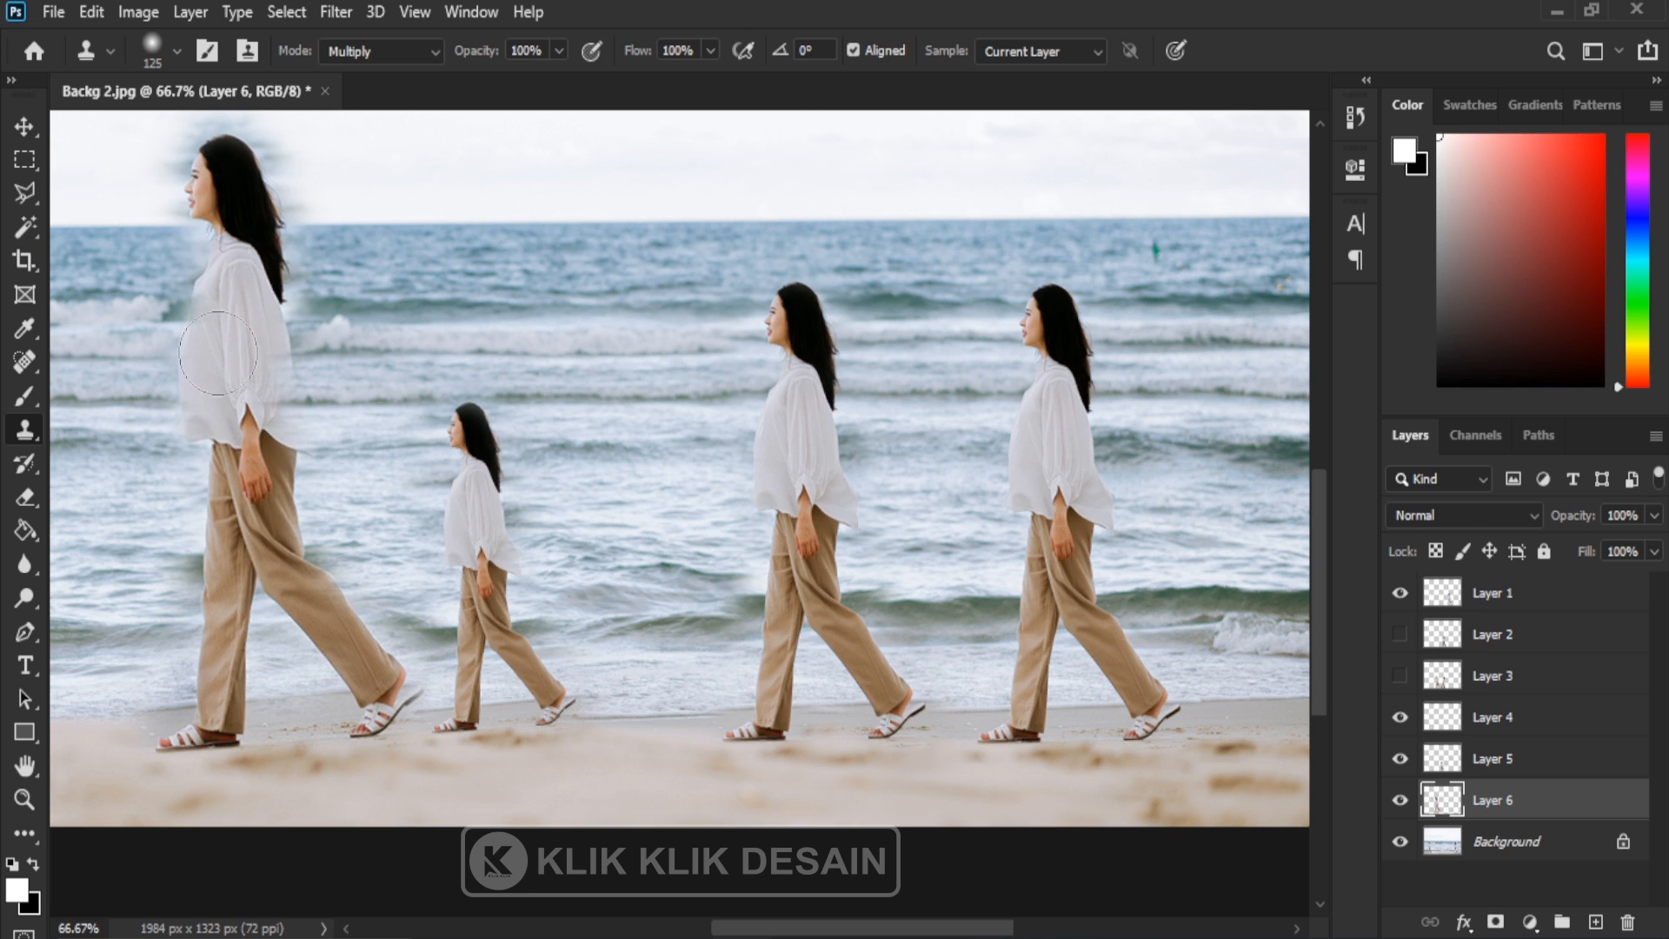
pyautogui.moveTo(209, 304); pyautogui.dragTo(201, 348)
pyautogui.hotkey('ctrl', '-')
pyautogui.hotkey('ctrl', '-')
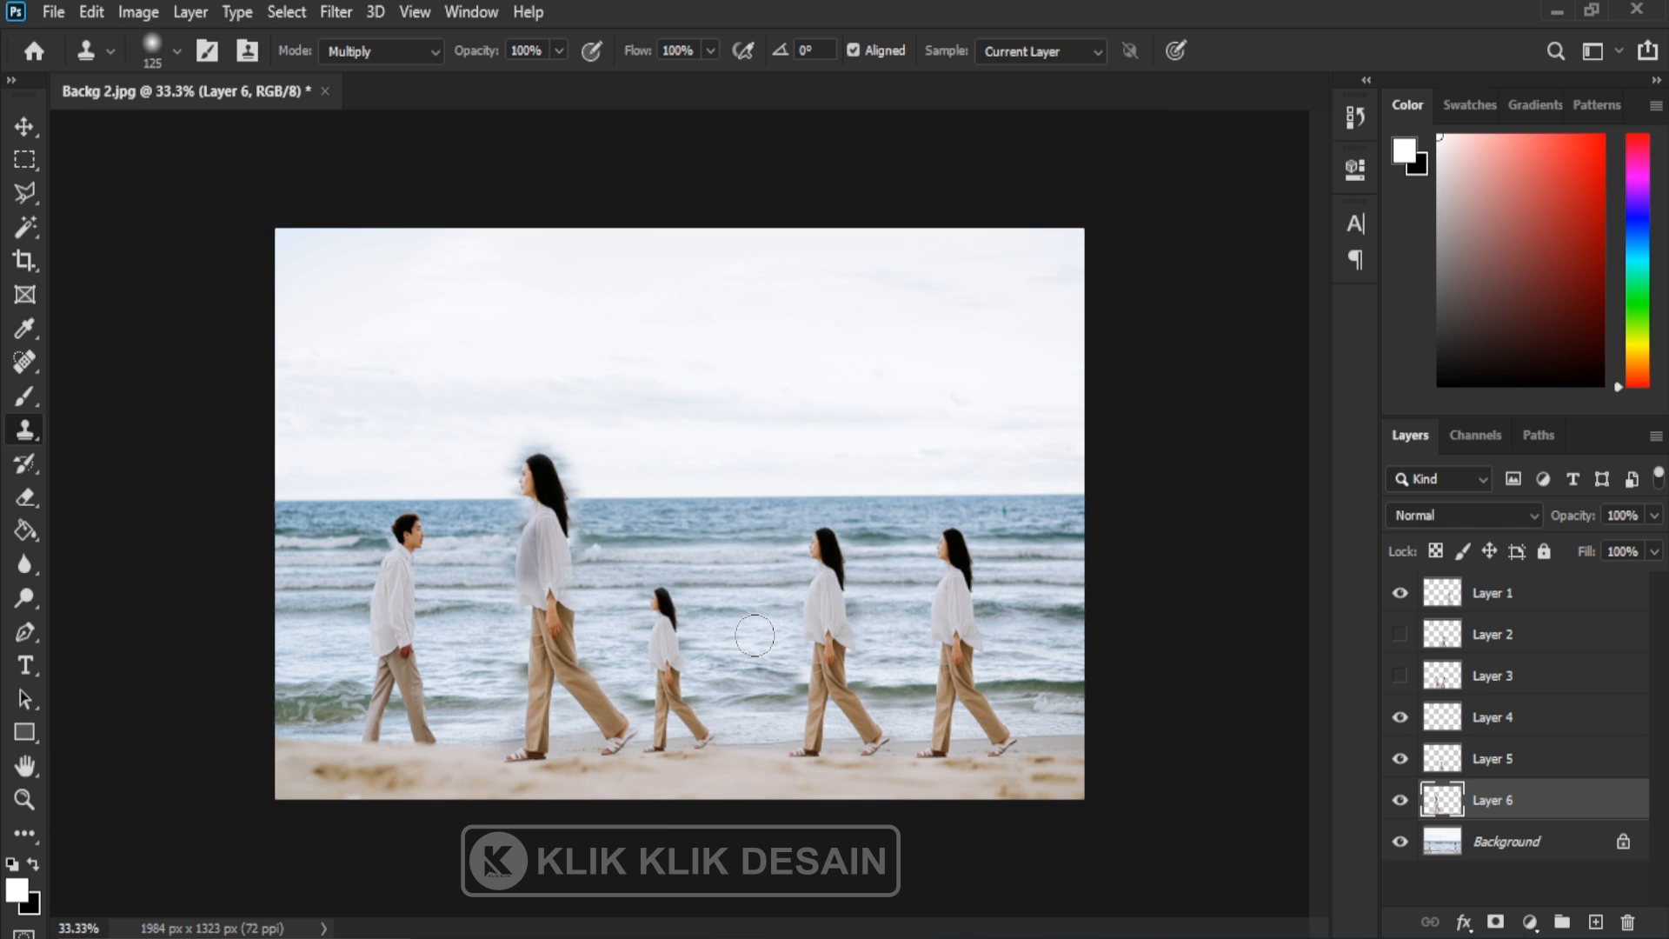